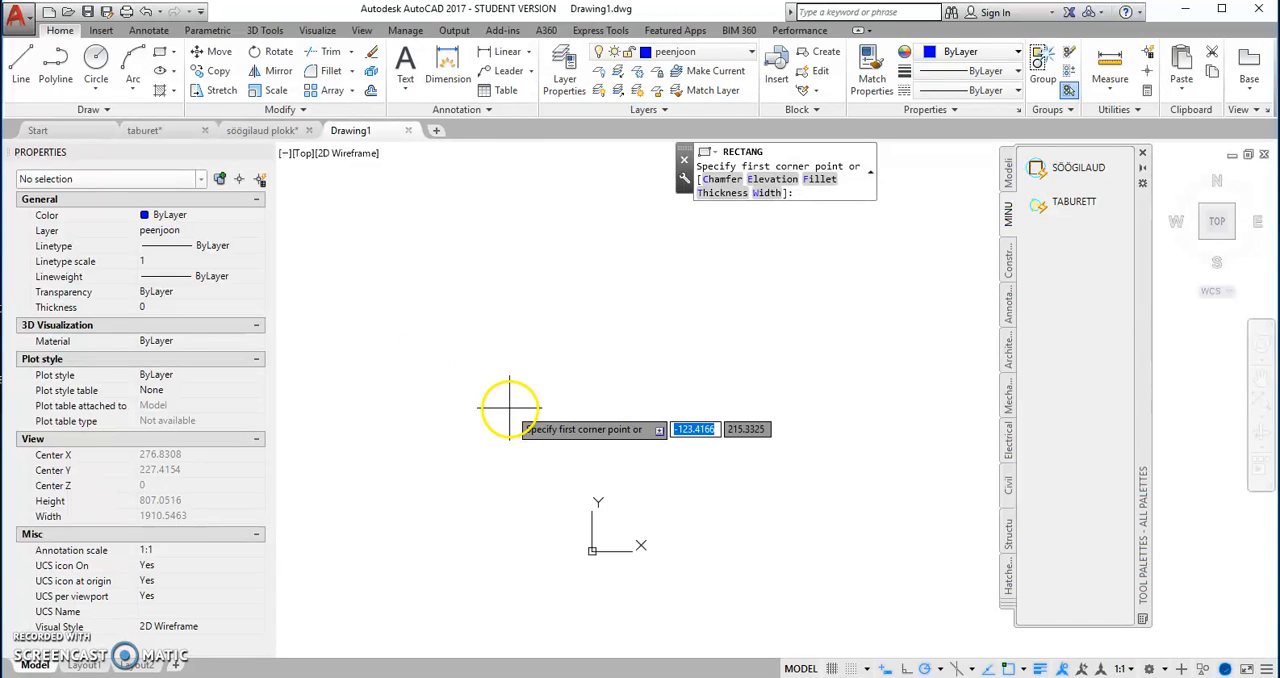
Step: Draw a 5000 by 4000 rectangle for the room outline, starting at the origin
key(Return)
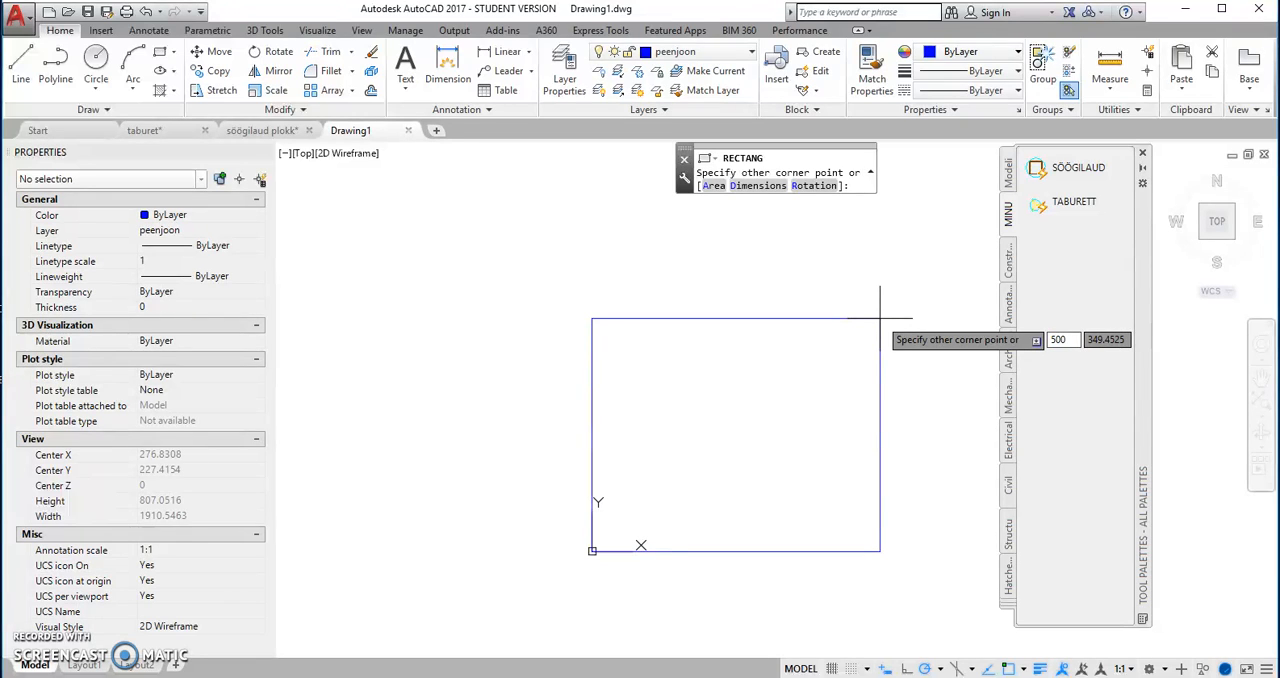
key(Tab)
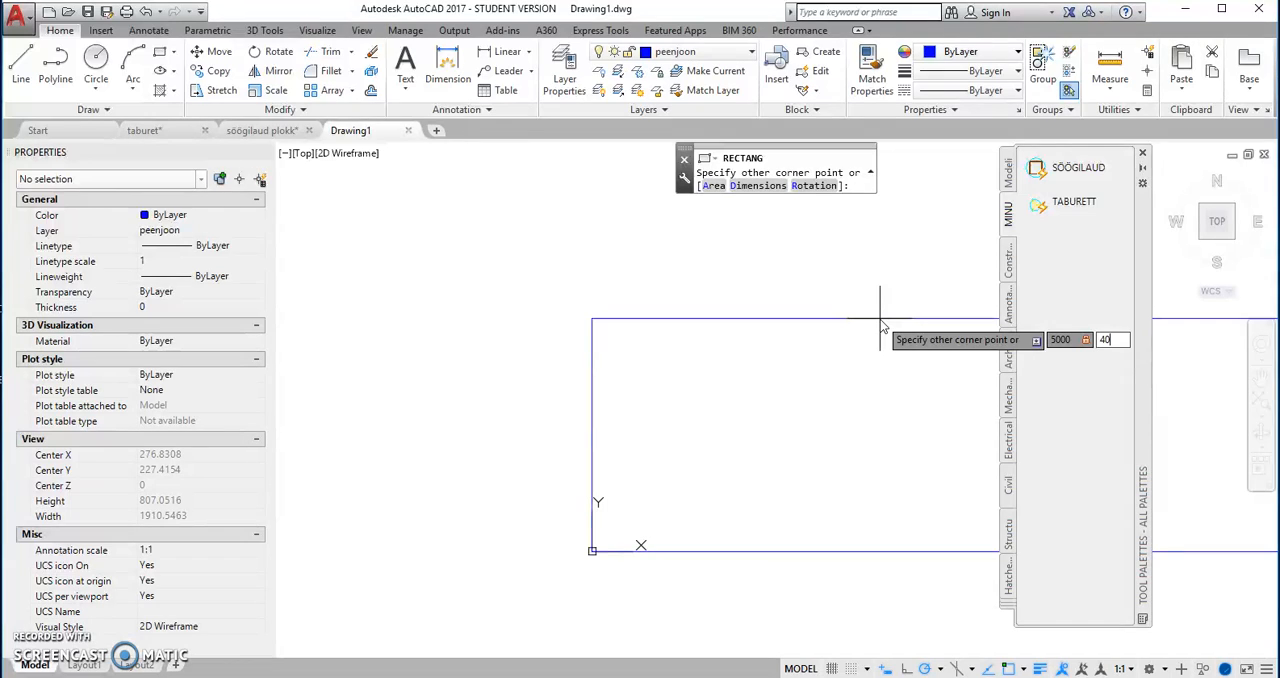
key(Return)
scroll(870, 330, down, 10)
middle_drag(666, 414, 626, 463)
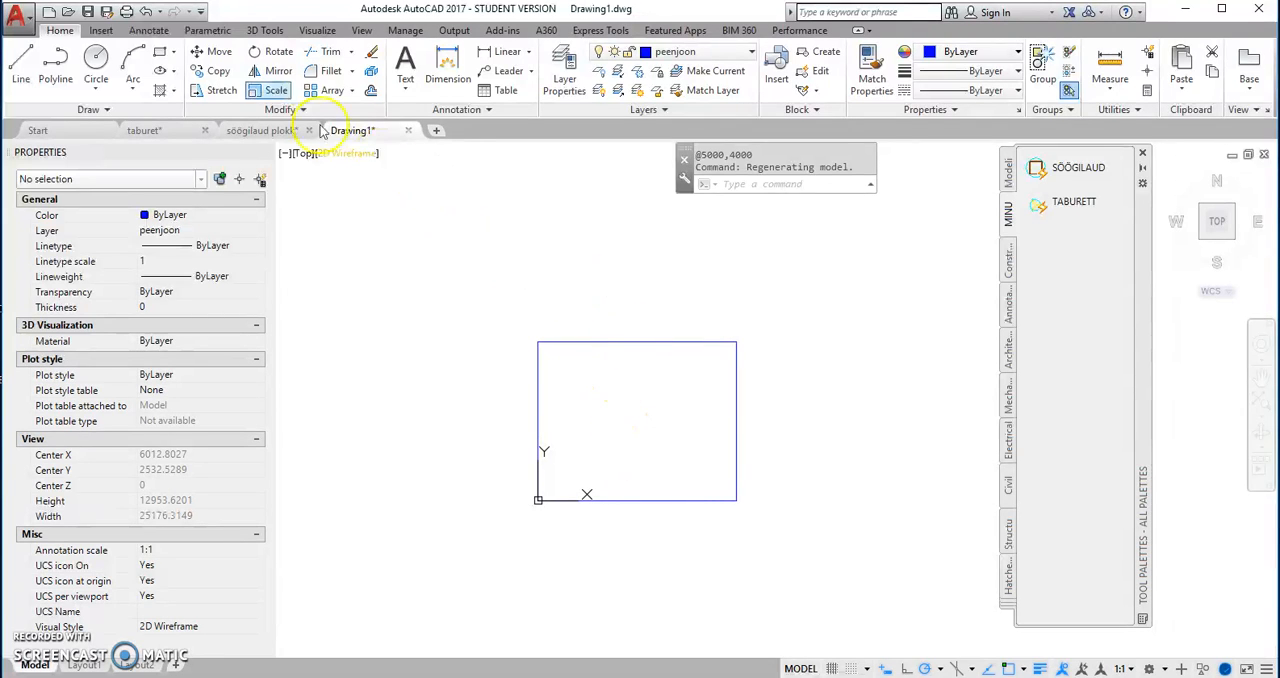
click(160, 52)
scroll(556, 528, up, 4)
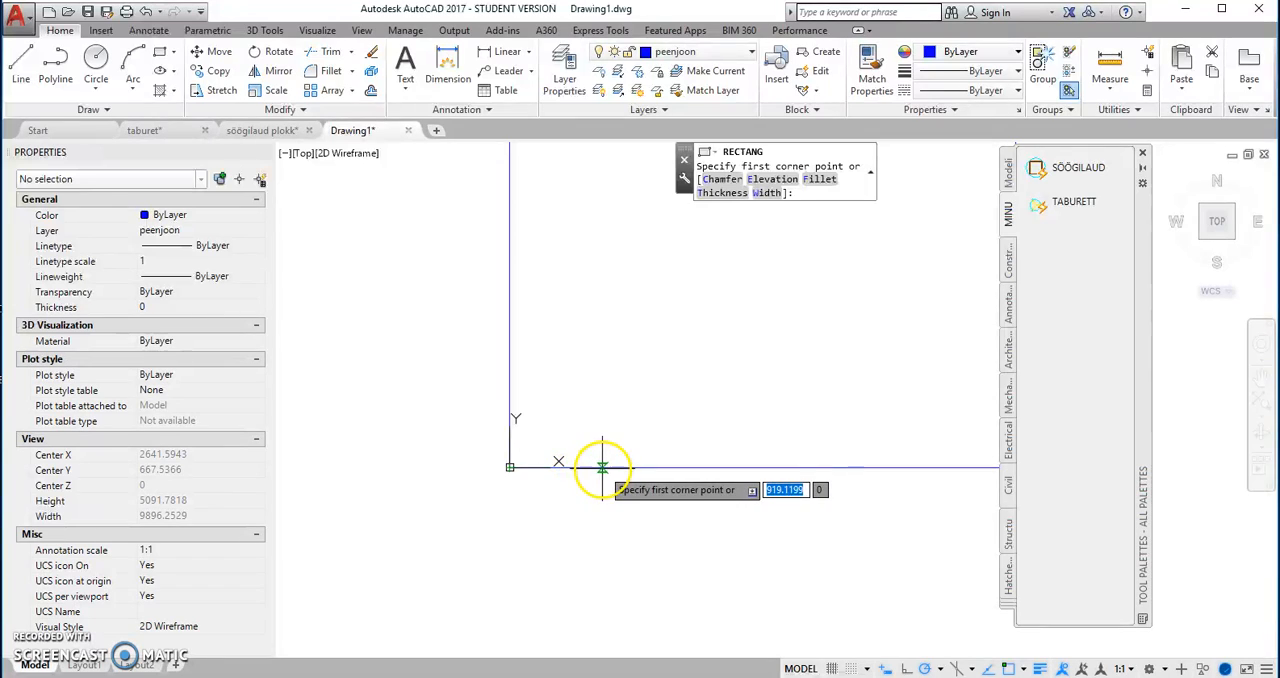
text(600)
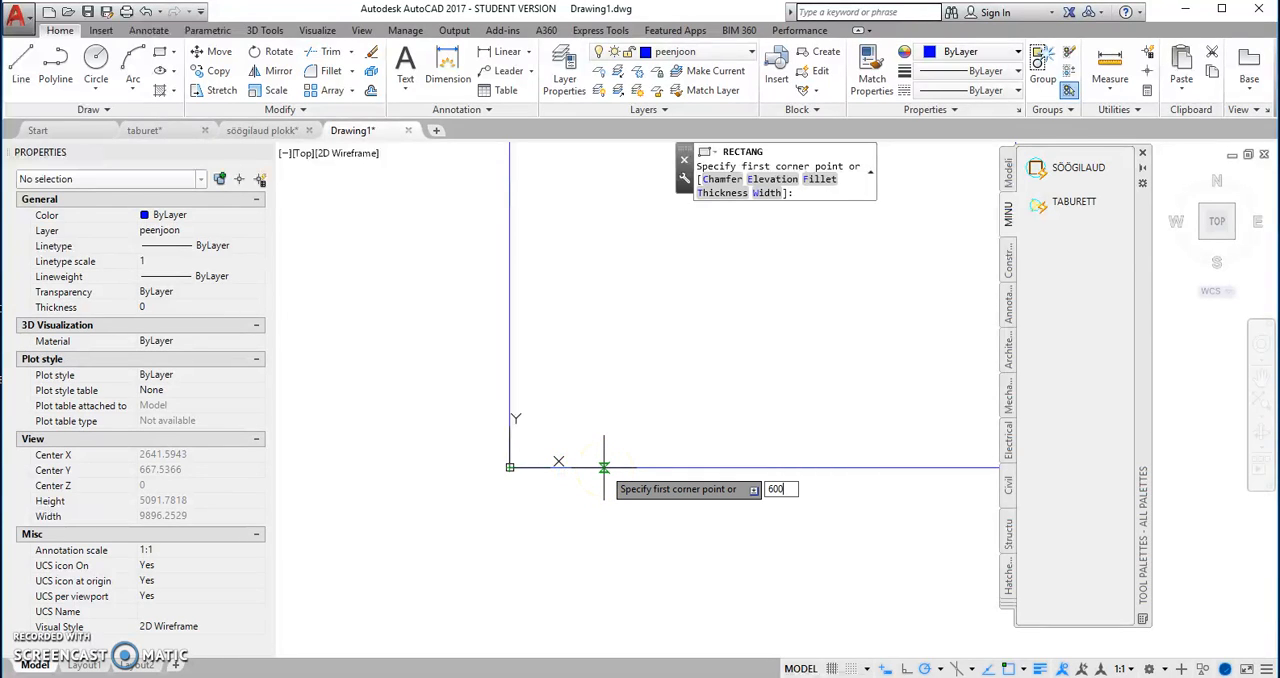
key(Return)
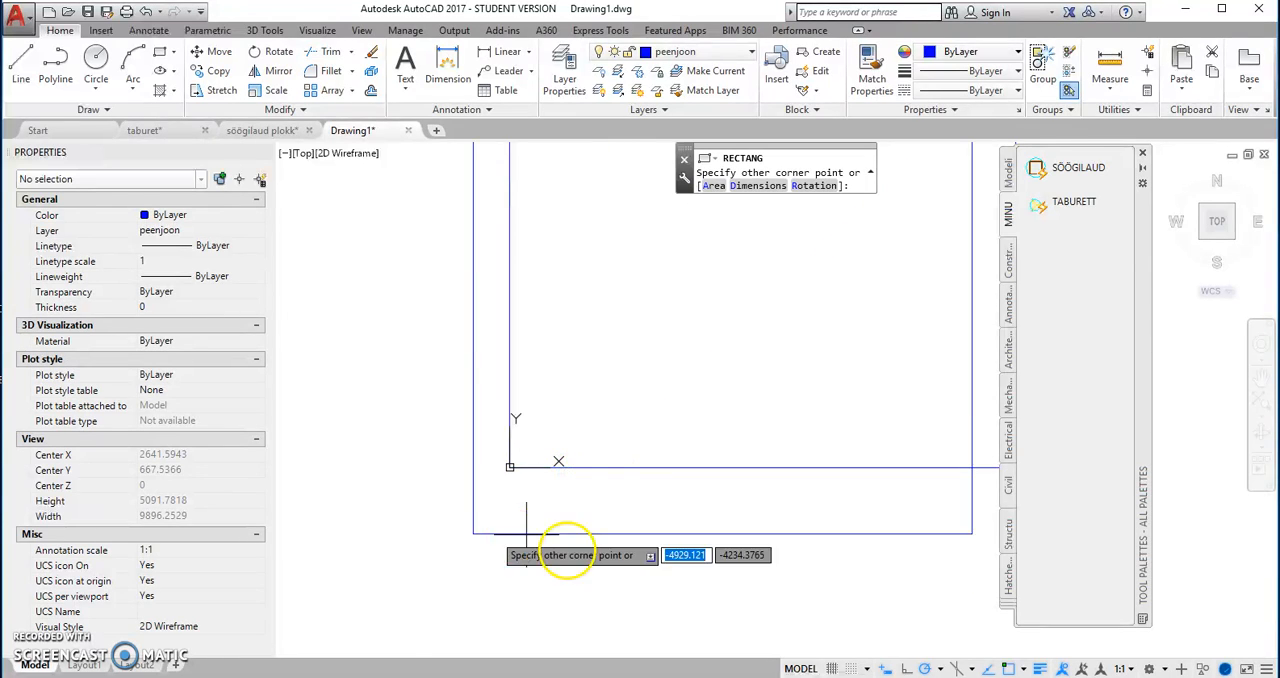
scroll(649, 560, down, 2)
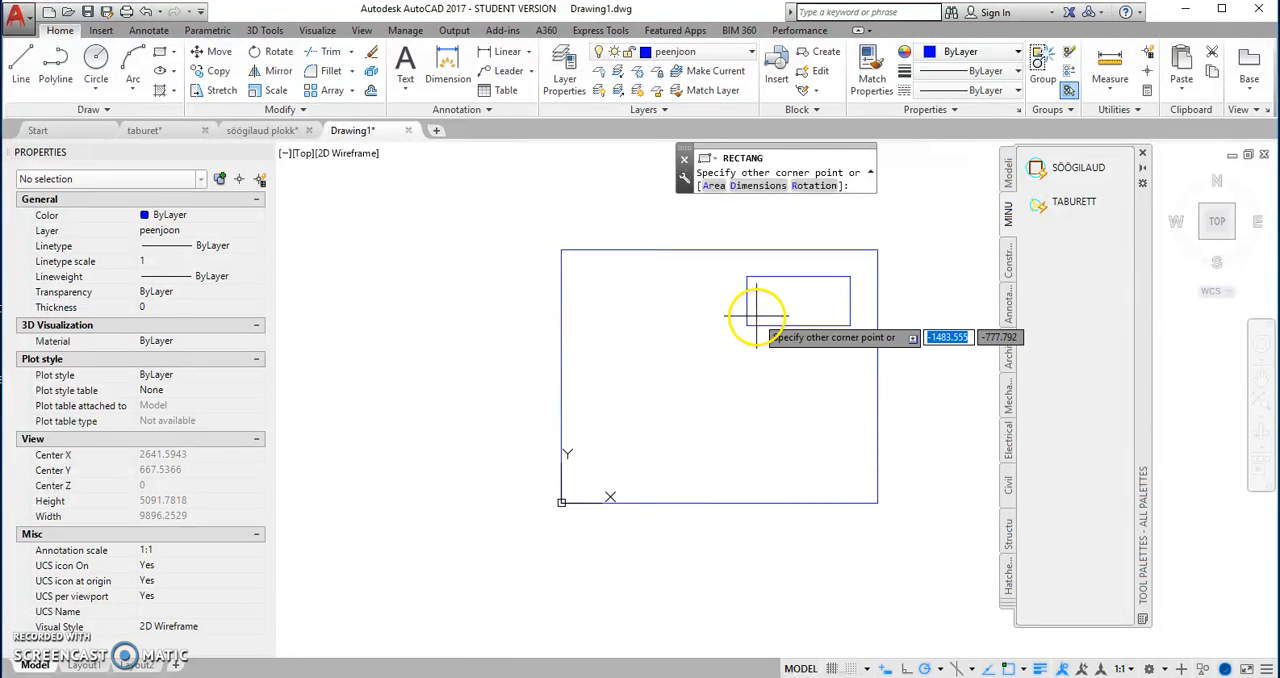
key(Escape)
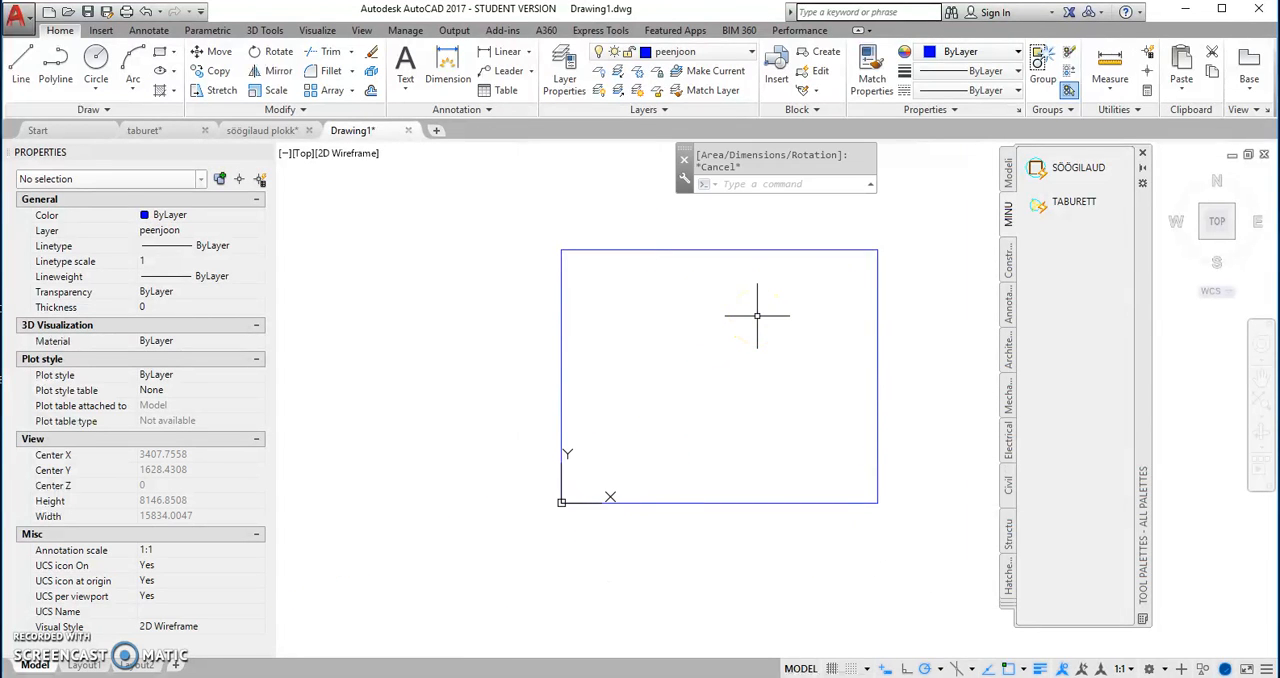
Step: Draw a 900 by 100 rectangle outward from the room's lower edge, starting 600 from its lower-left corner
click(160, 51)
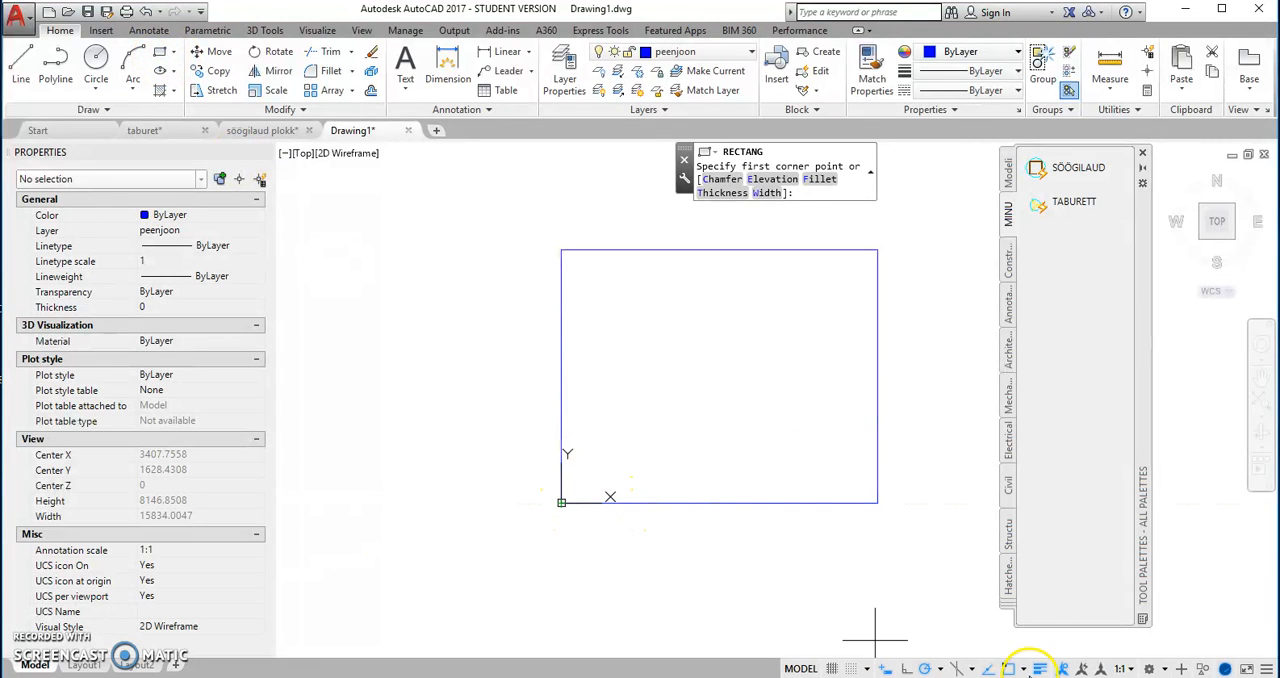
right_click(1025, 670)
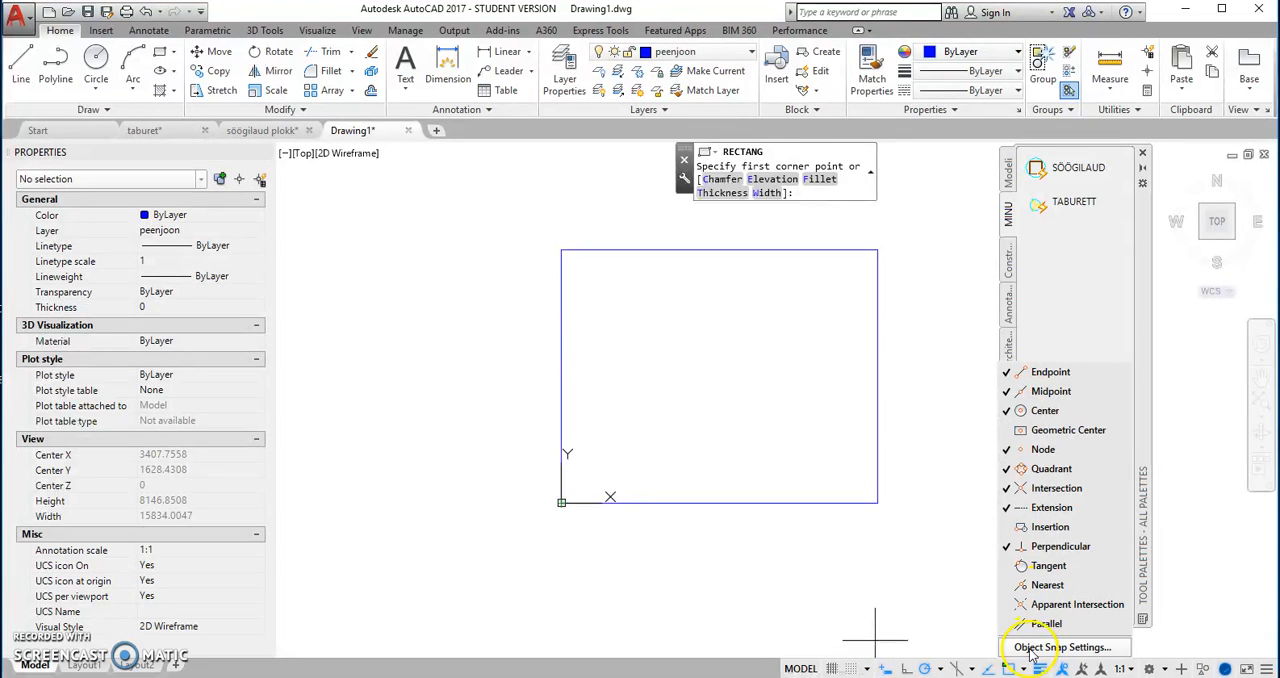
click(1026, 670)
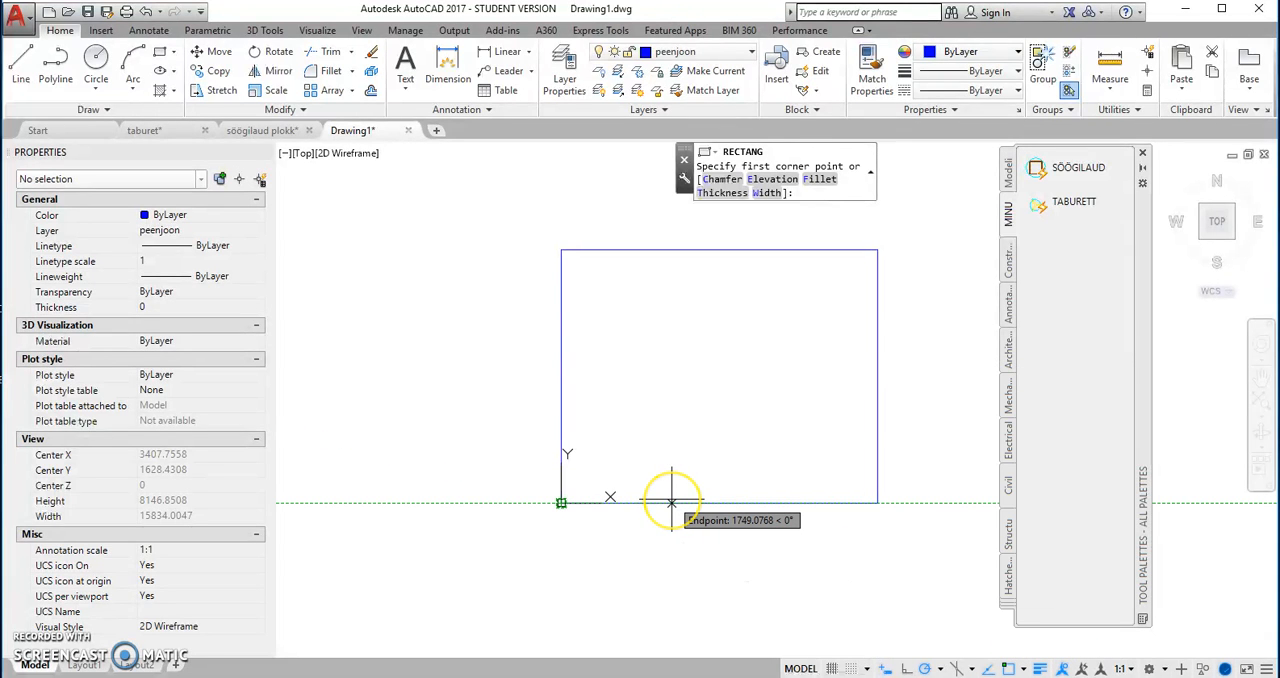
text(600)
key(Return)
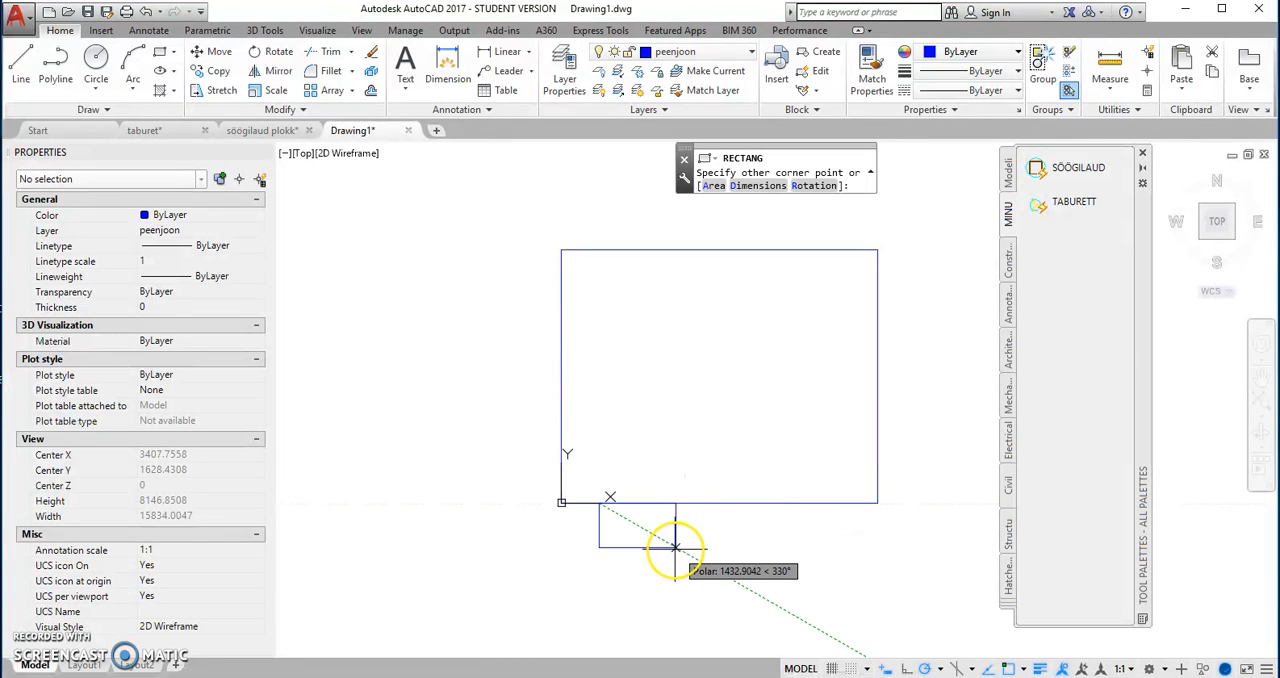
text(900)
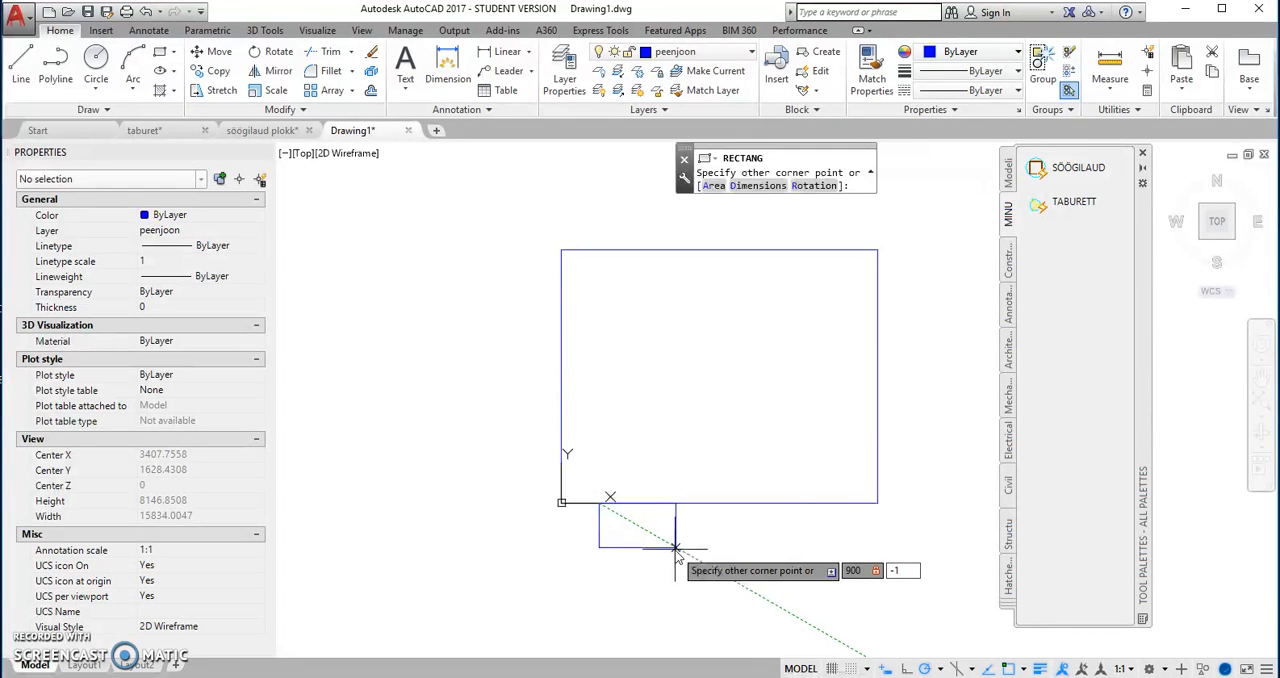
key(Return)
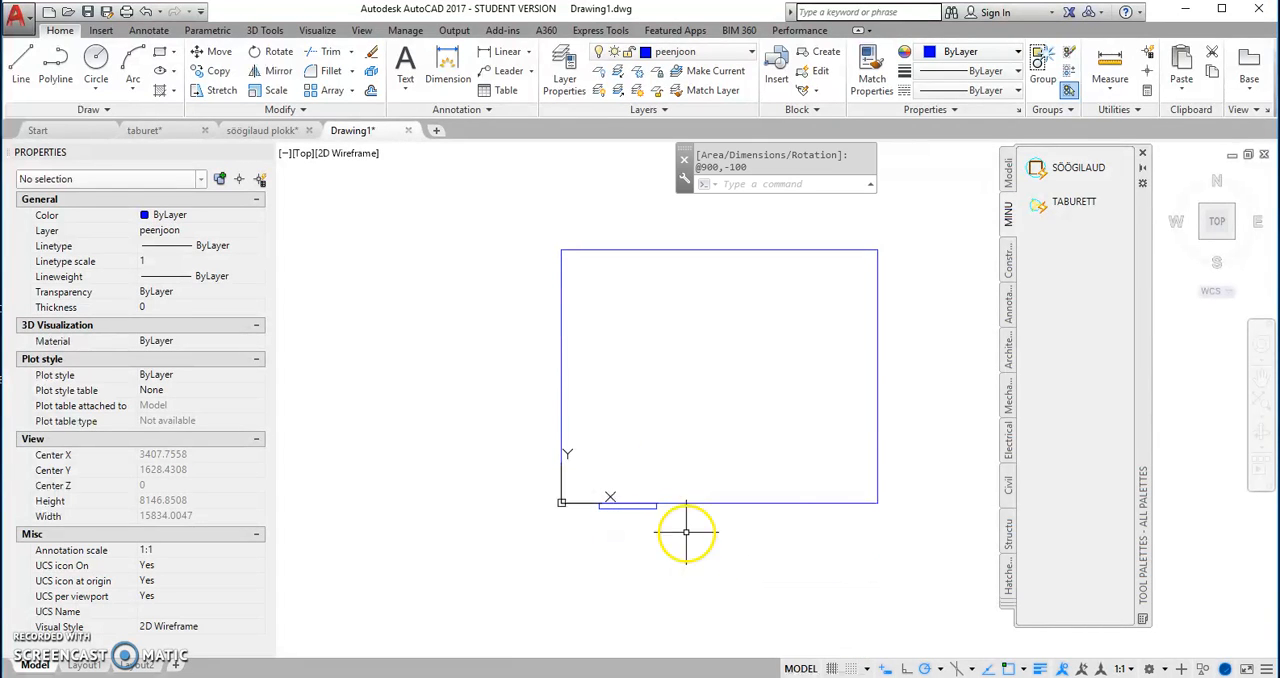
Step: Draw an 1800 by 300 rectangle outward from the room's upper edge, starting 1500 from its upper-left corner
right_click(658, 365)
click(690, 370)
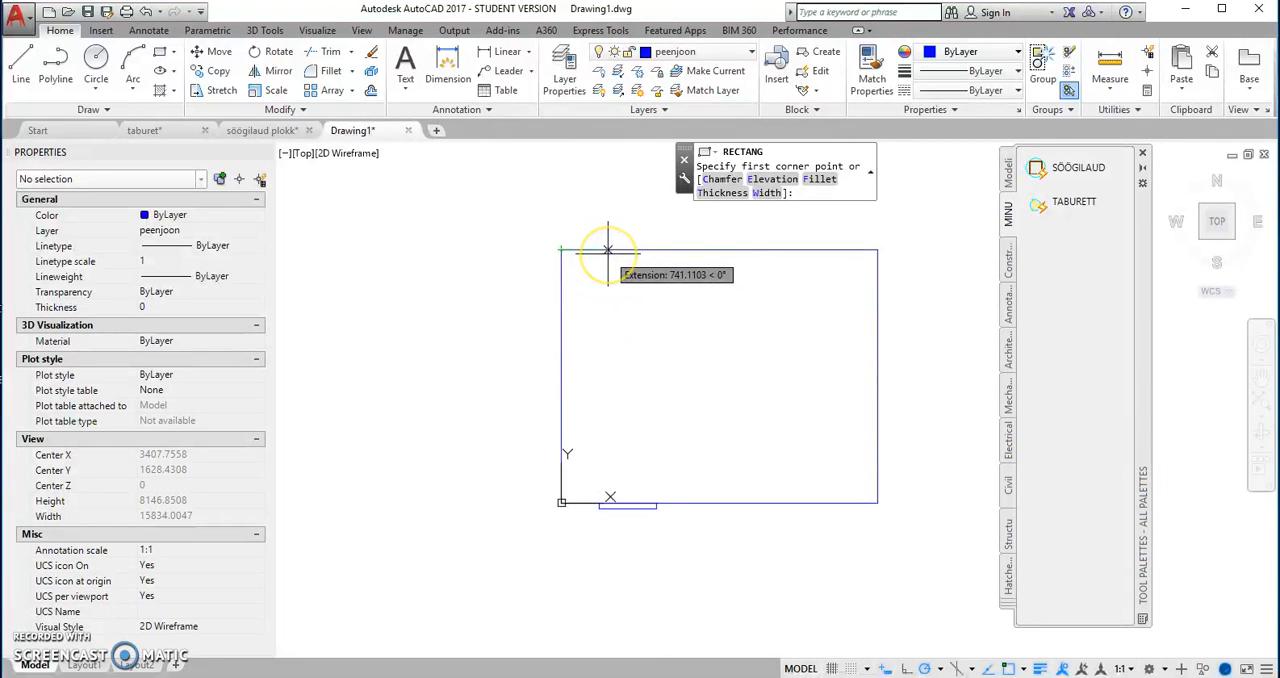
text(1500)
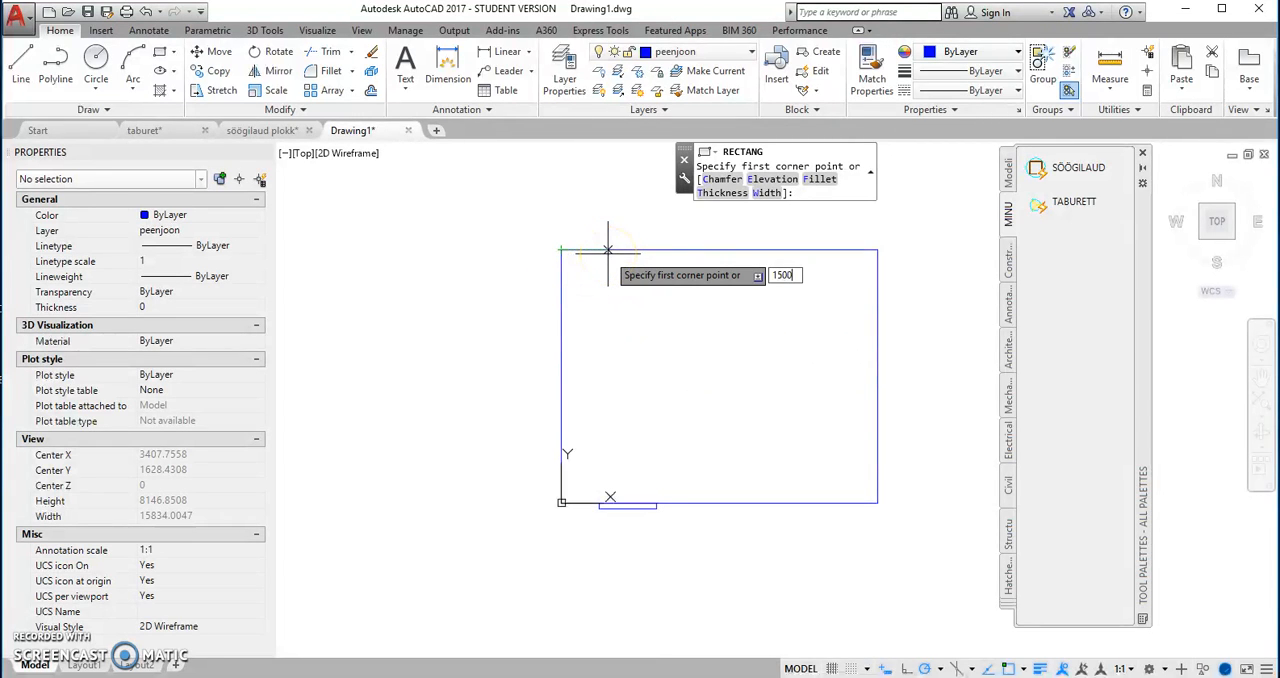
key(Return)
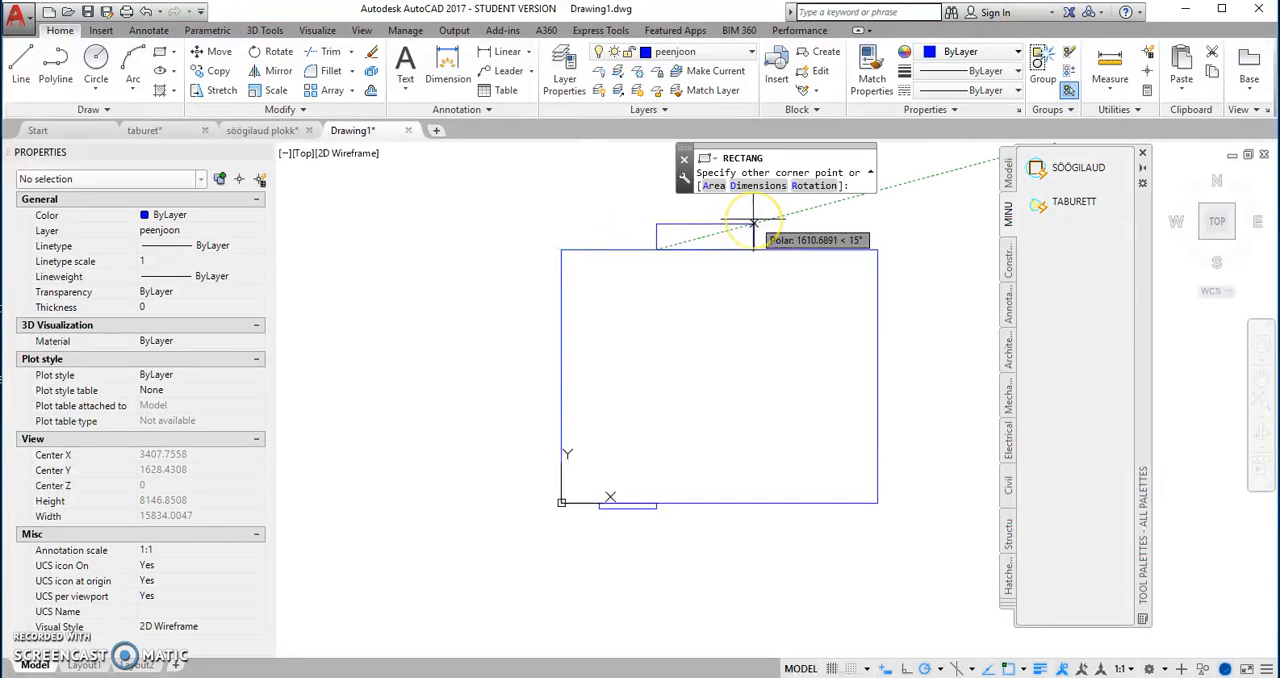
text(1800)
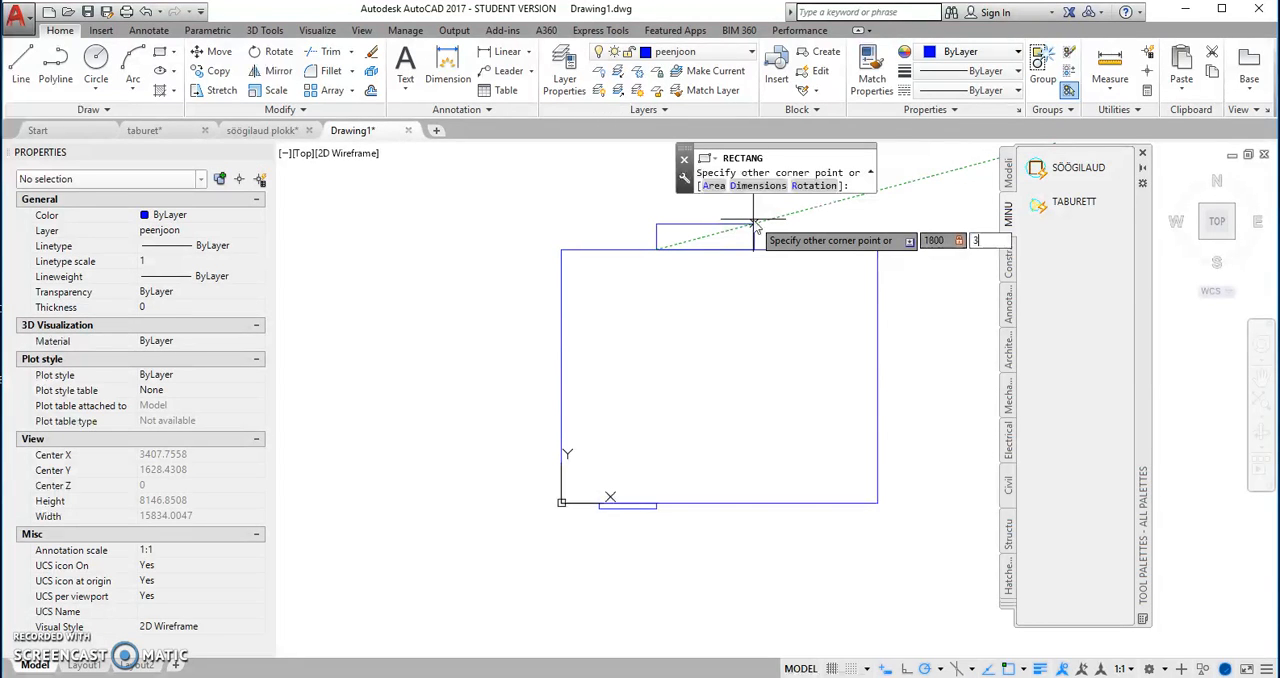
key(Return)
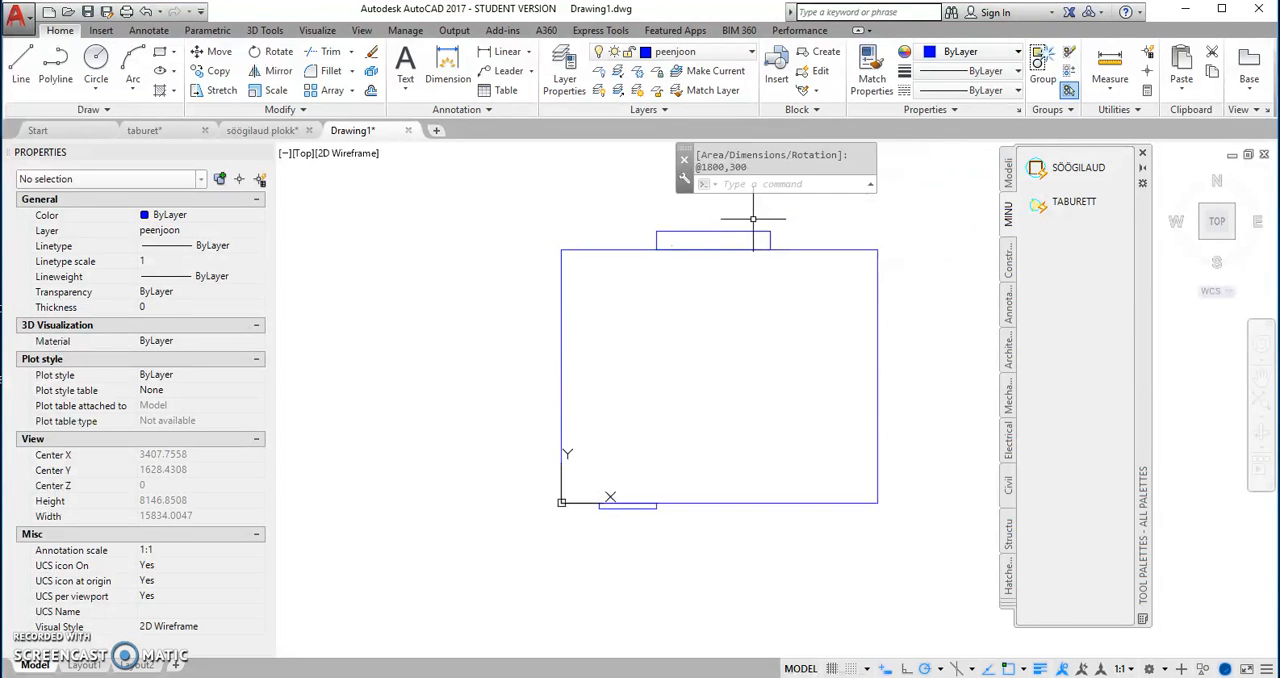
Step: Insert the SÖÖGILAUD table block inside the room, slightly above and left of its centre
middle_drag(743, 326, 615, 401)
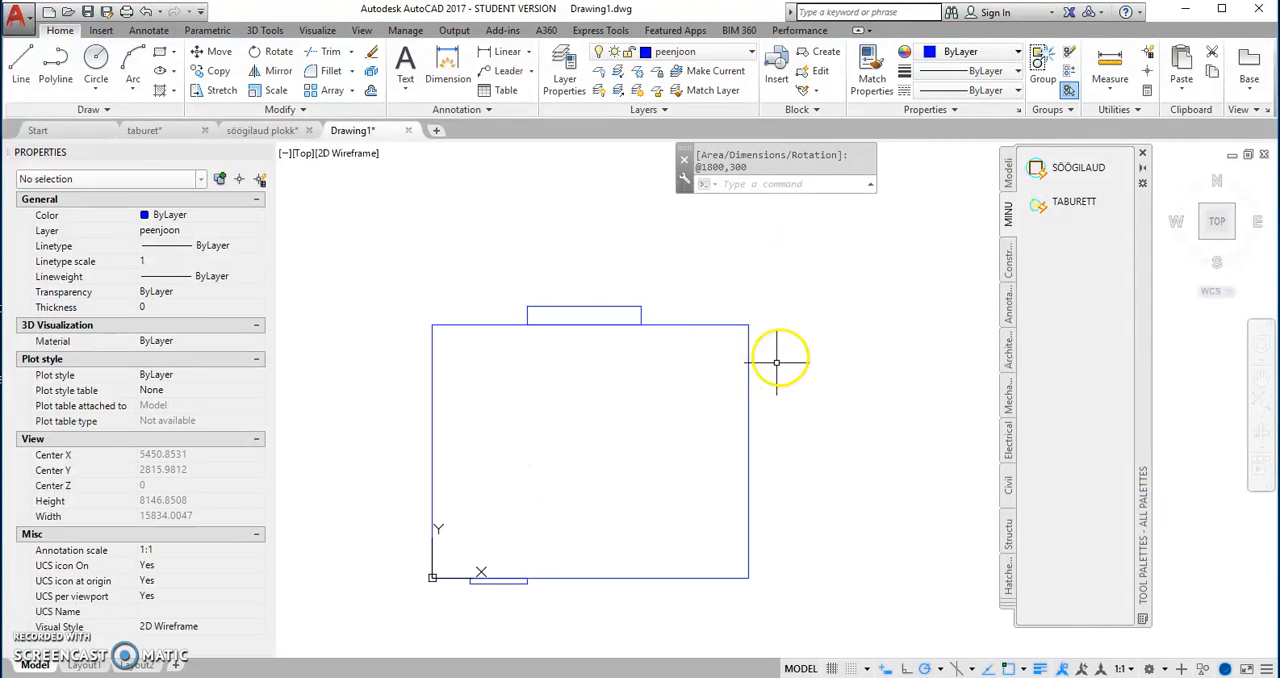
click(1072, 168)
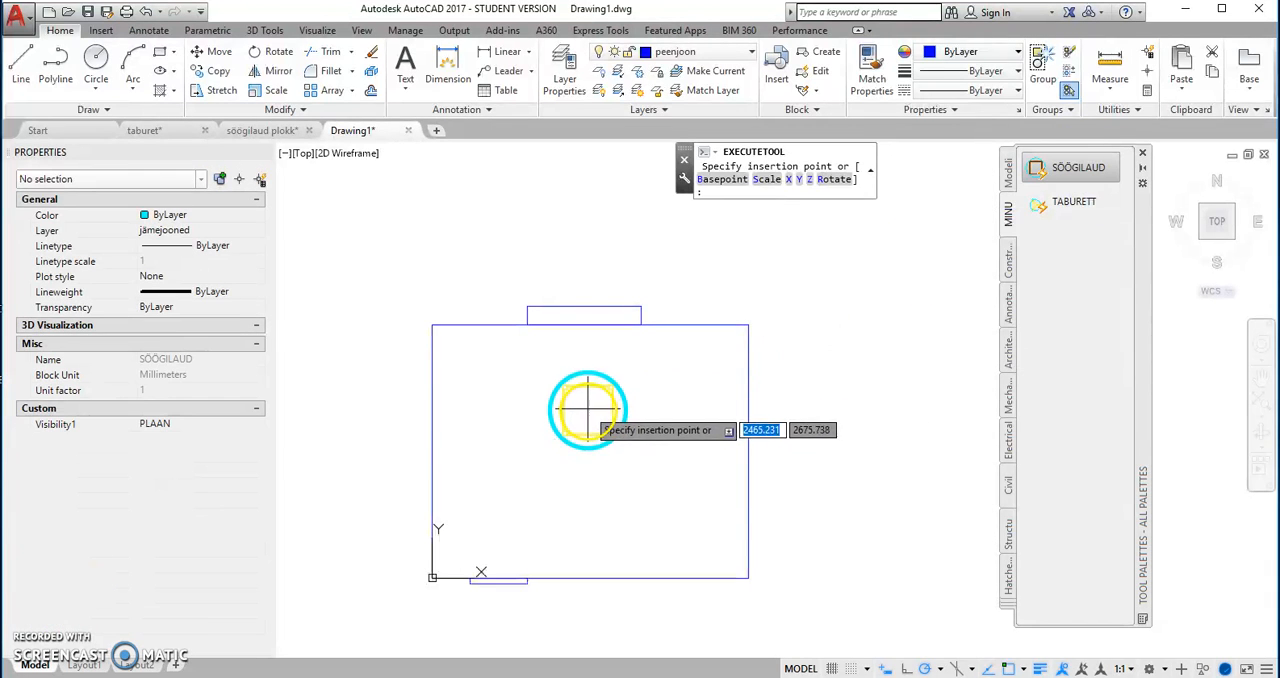
click(578, 410)
Step: Insert four TABURETT stool blocks around the round table, one each above, right, below and left of it
click(1066, 203)
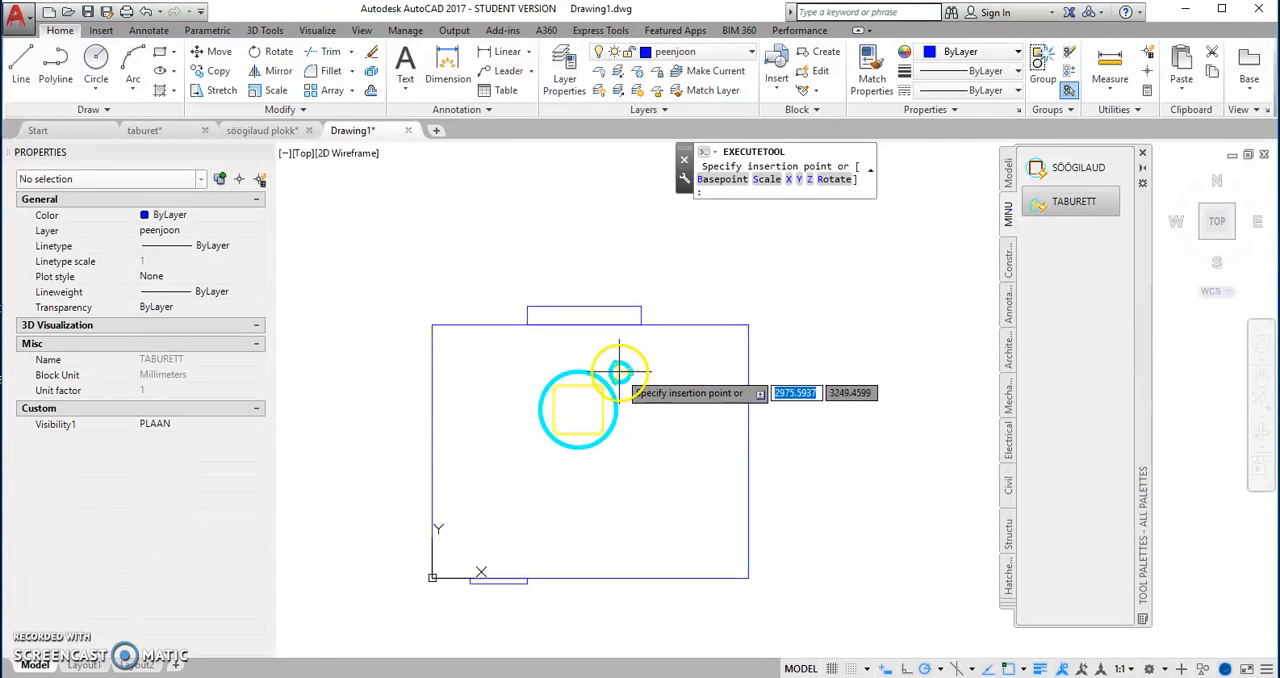
scroll(617, 367, up, 2)
click(549, 345)
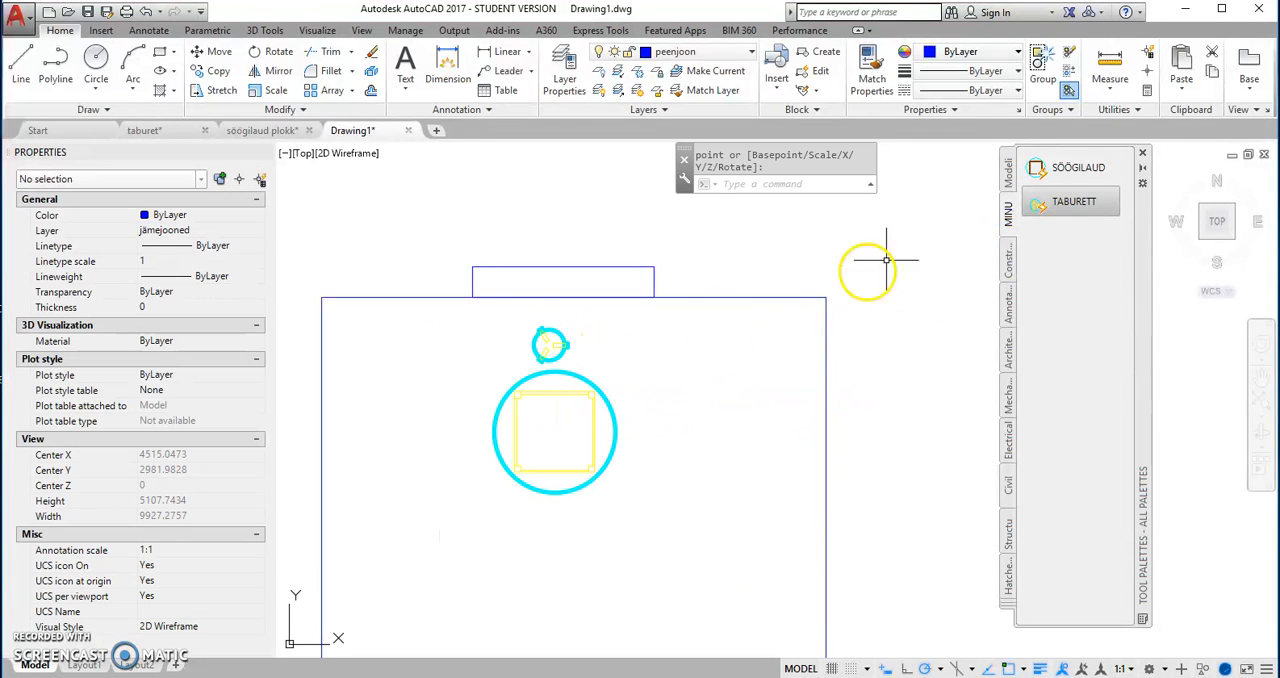
click(1073, 204)
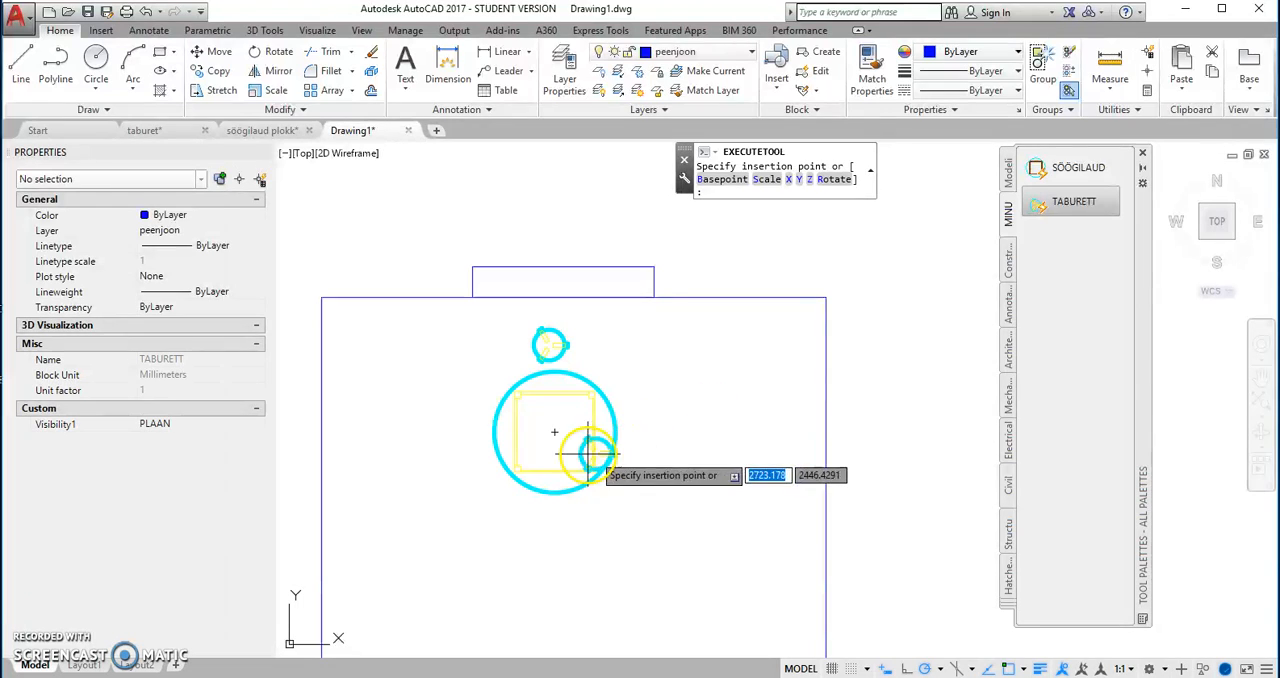
click(645, 425)
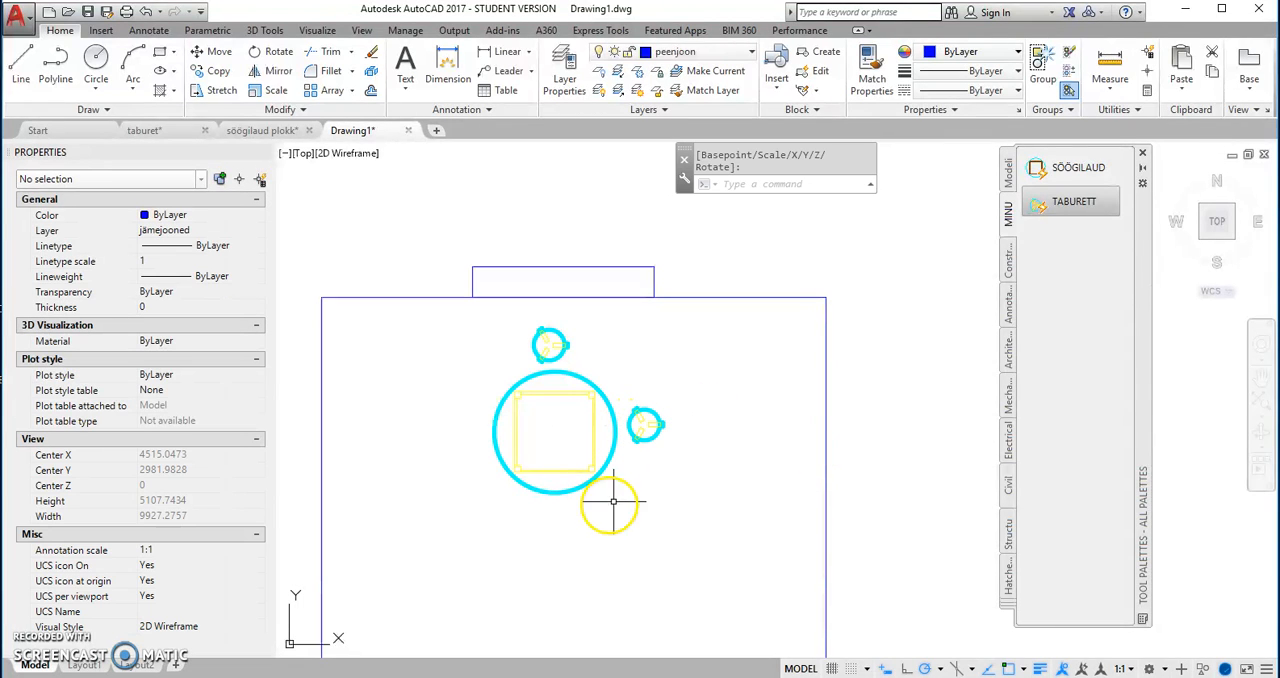
click(1073, 204)
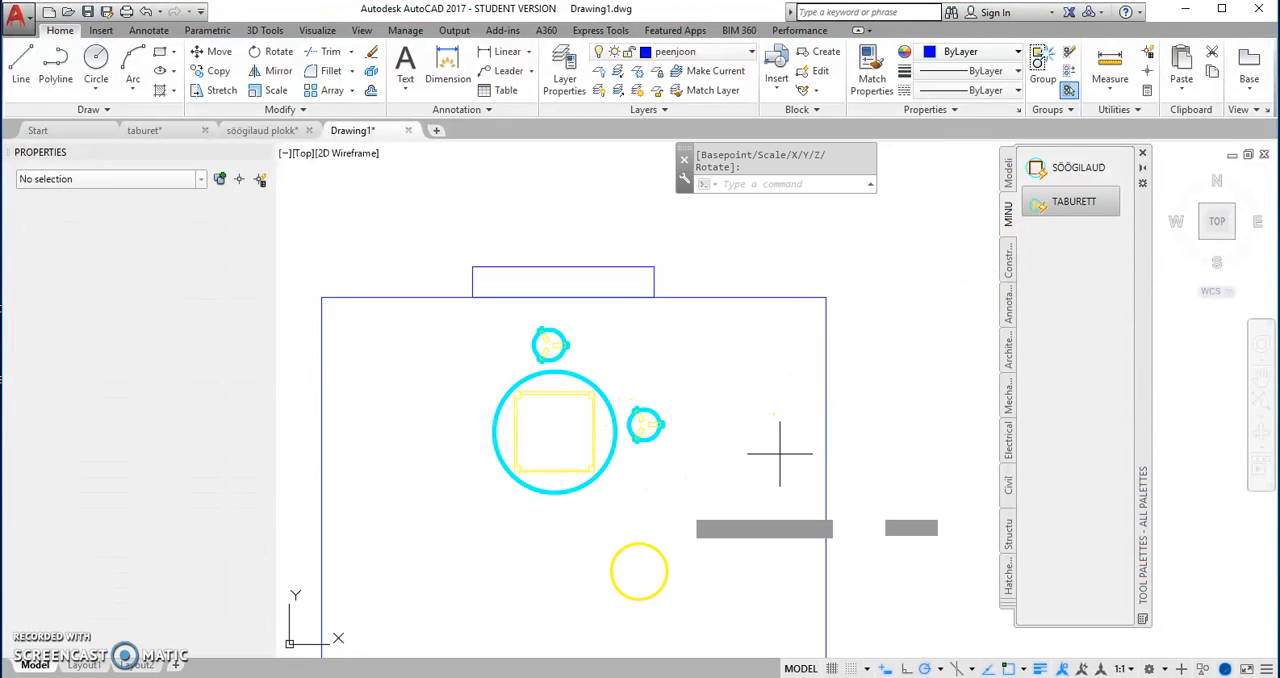
click(561, 521)
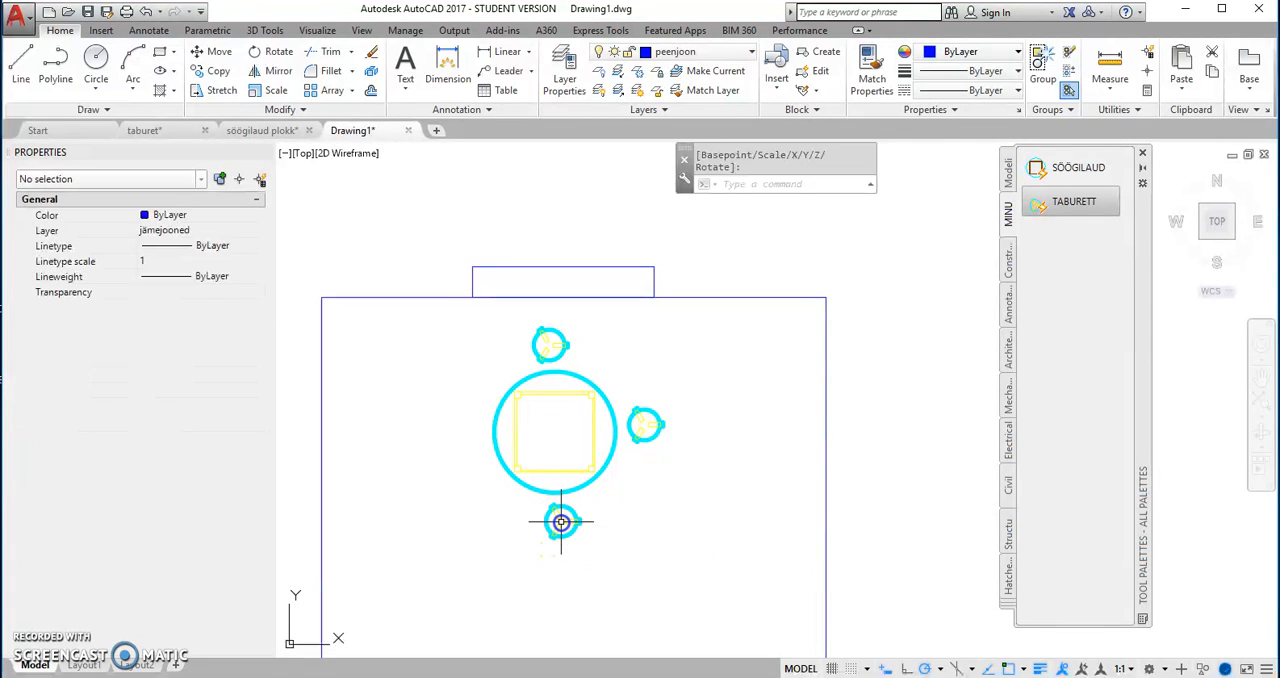
click(1074, 203)
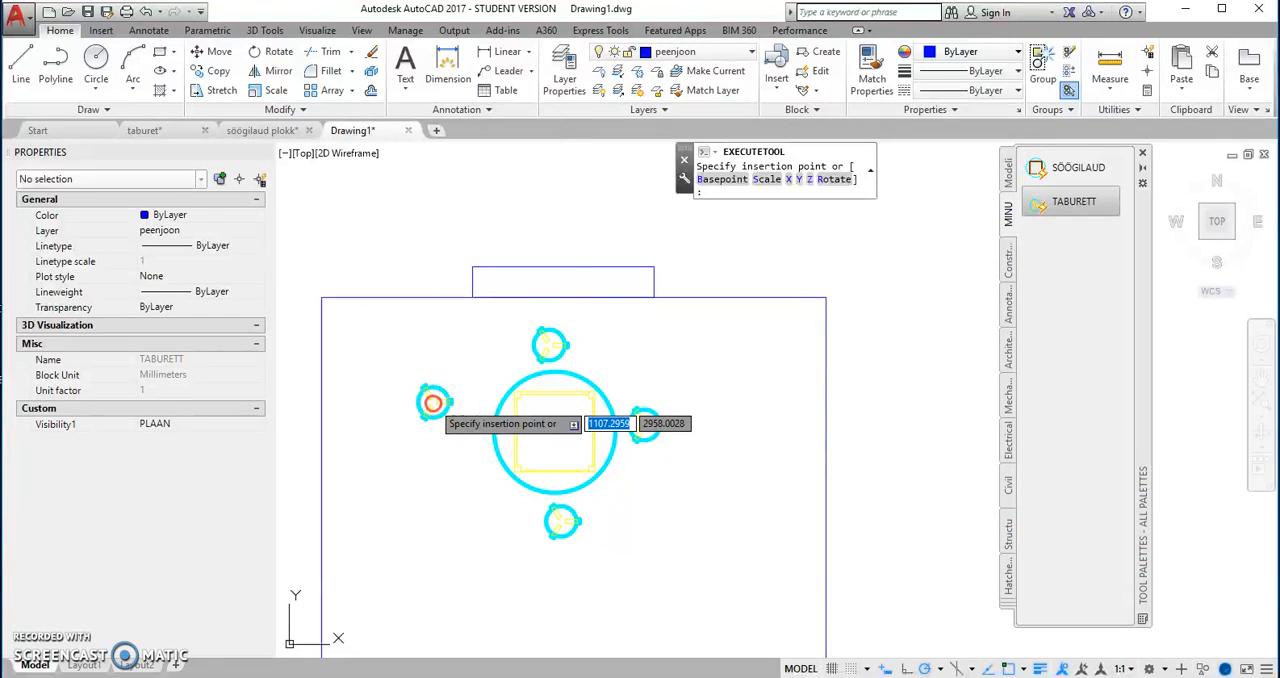
right_click(424, 420)
click(491, 121)
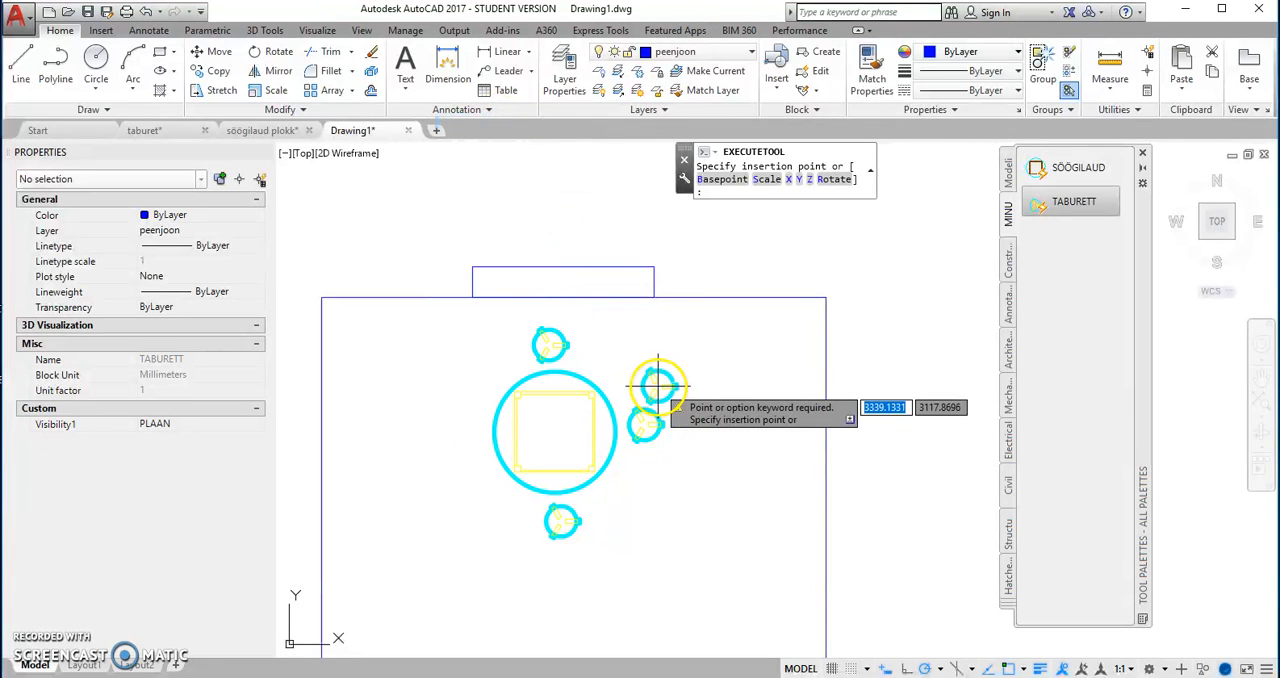
click(458, 434)
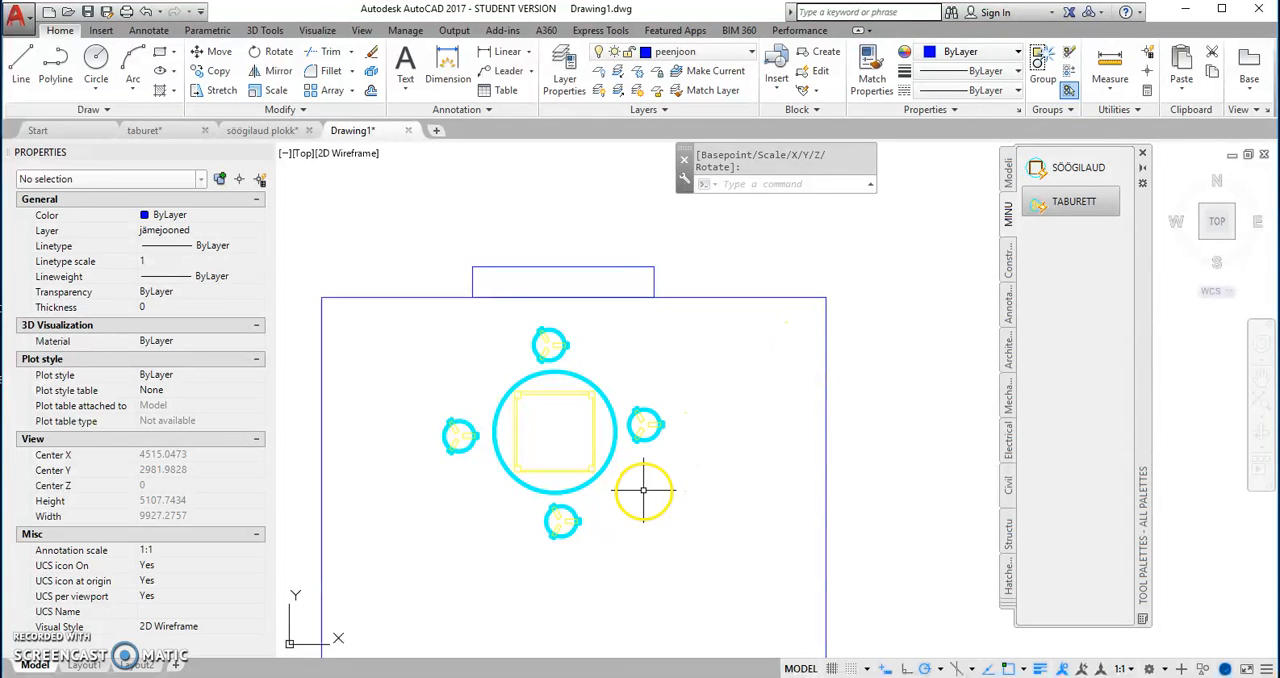
Step: Delete the TABURETT stool above the table and leave nothing selected
scroll(572, 355, up, 5)
scroll(572, 354, down, 3)
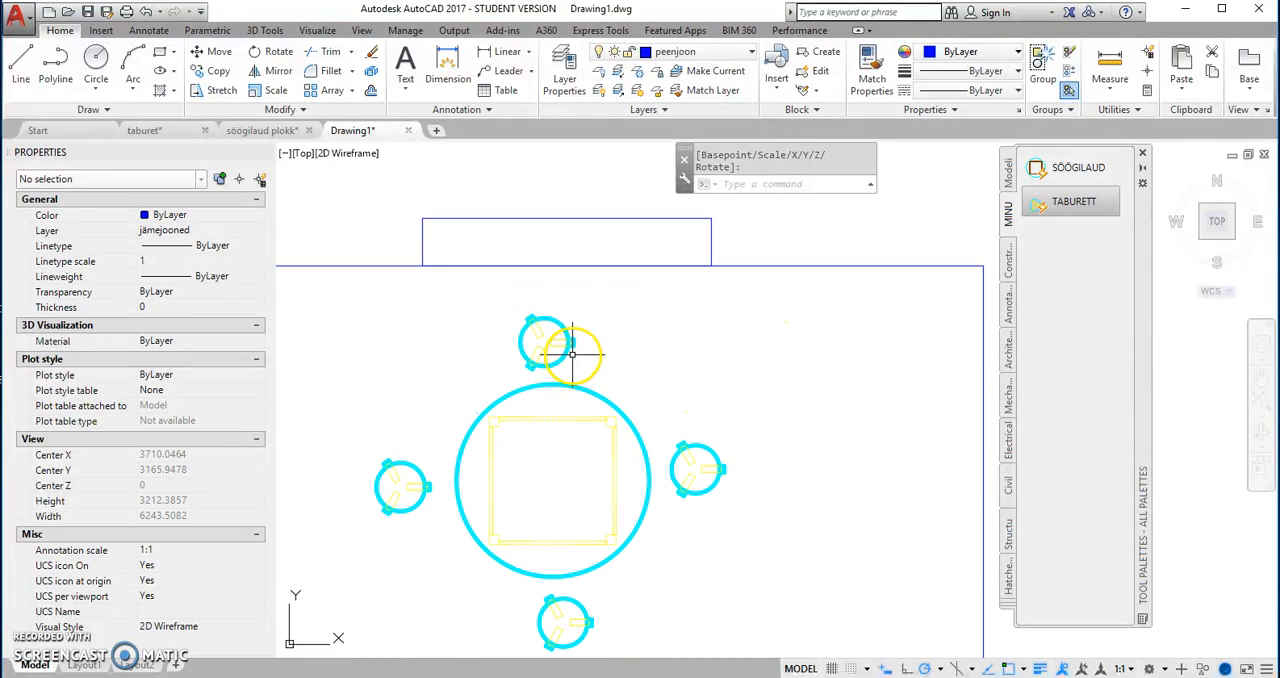
click(548, 342)
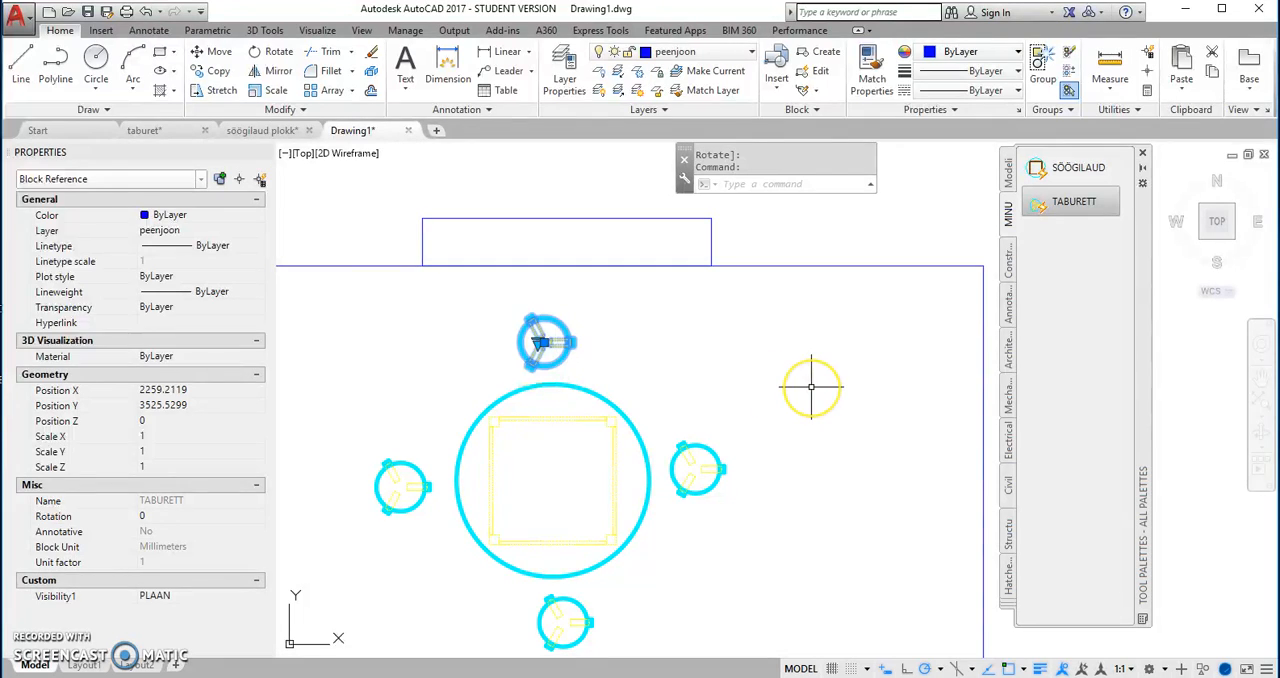
key(Delete)
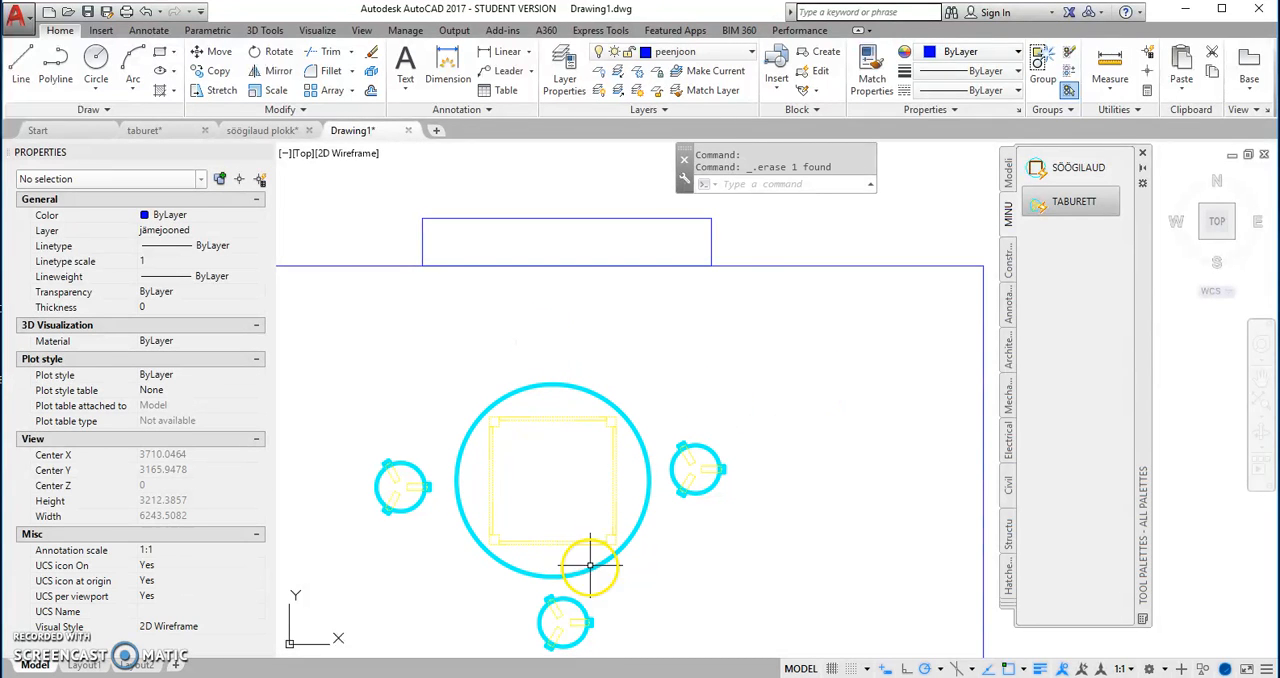
click(575, 600)
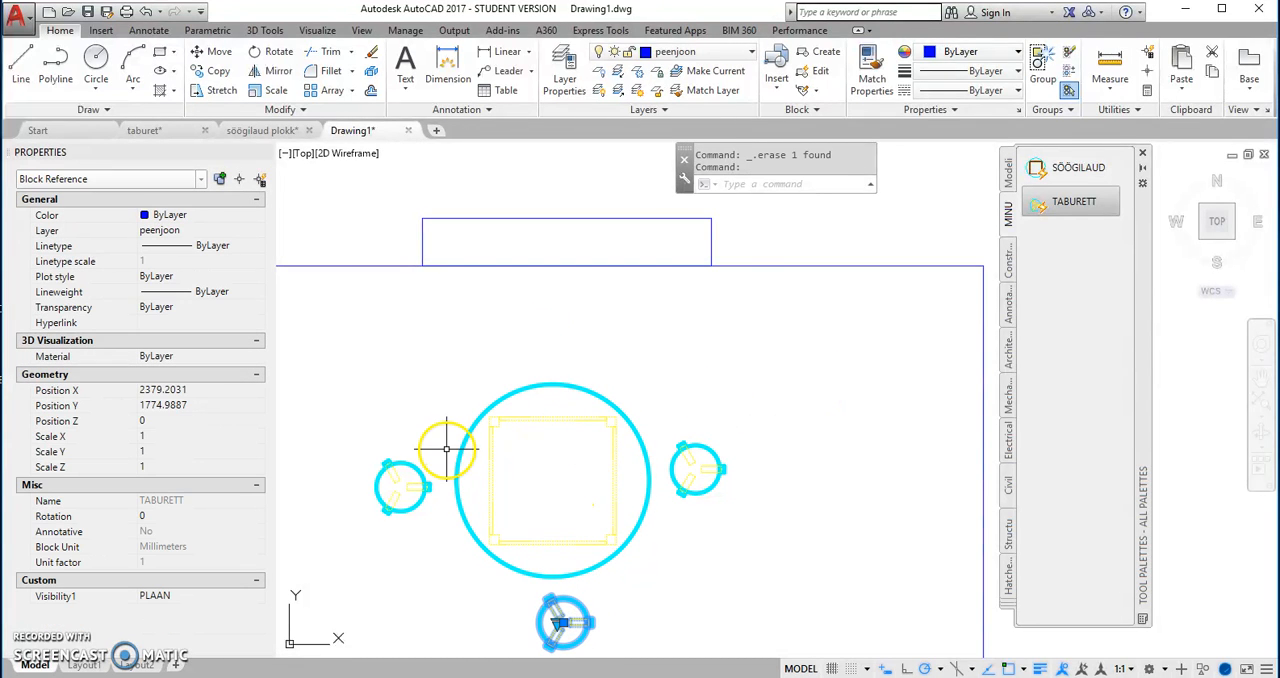
key(Escape)
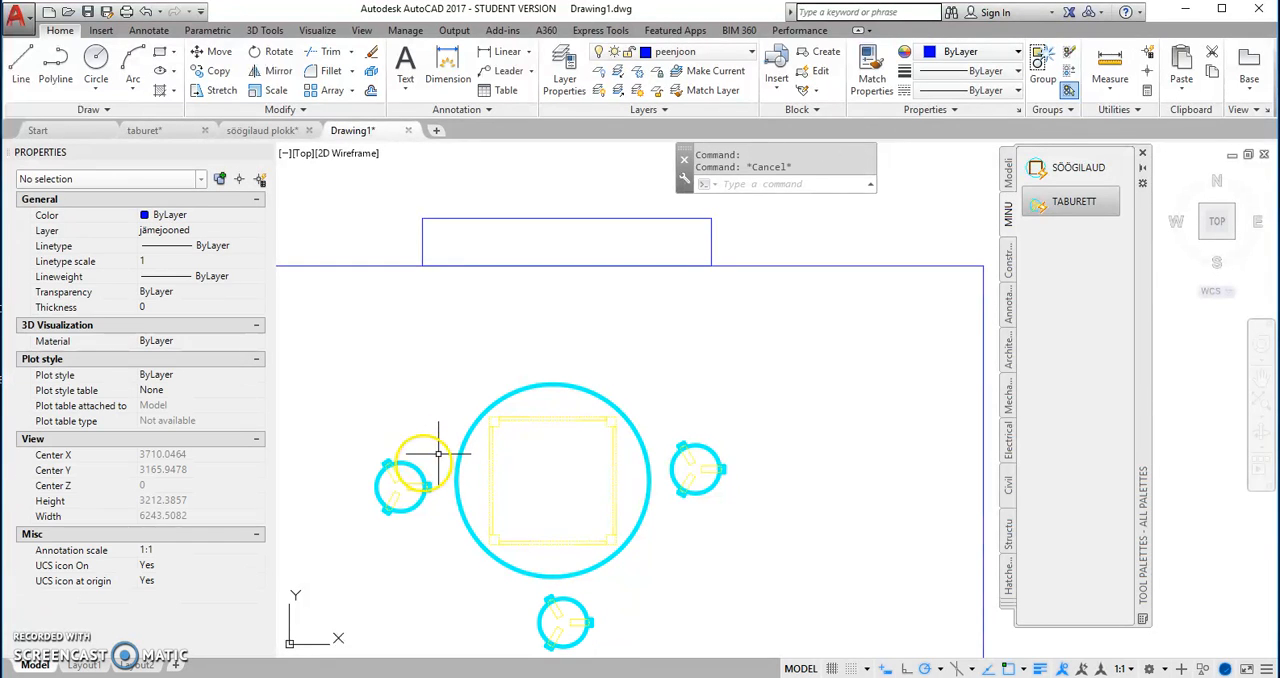
Step: Delete the TABURETT stools on the left of and below the round table
click(410, 465)
click(397, 487)
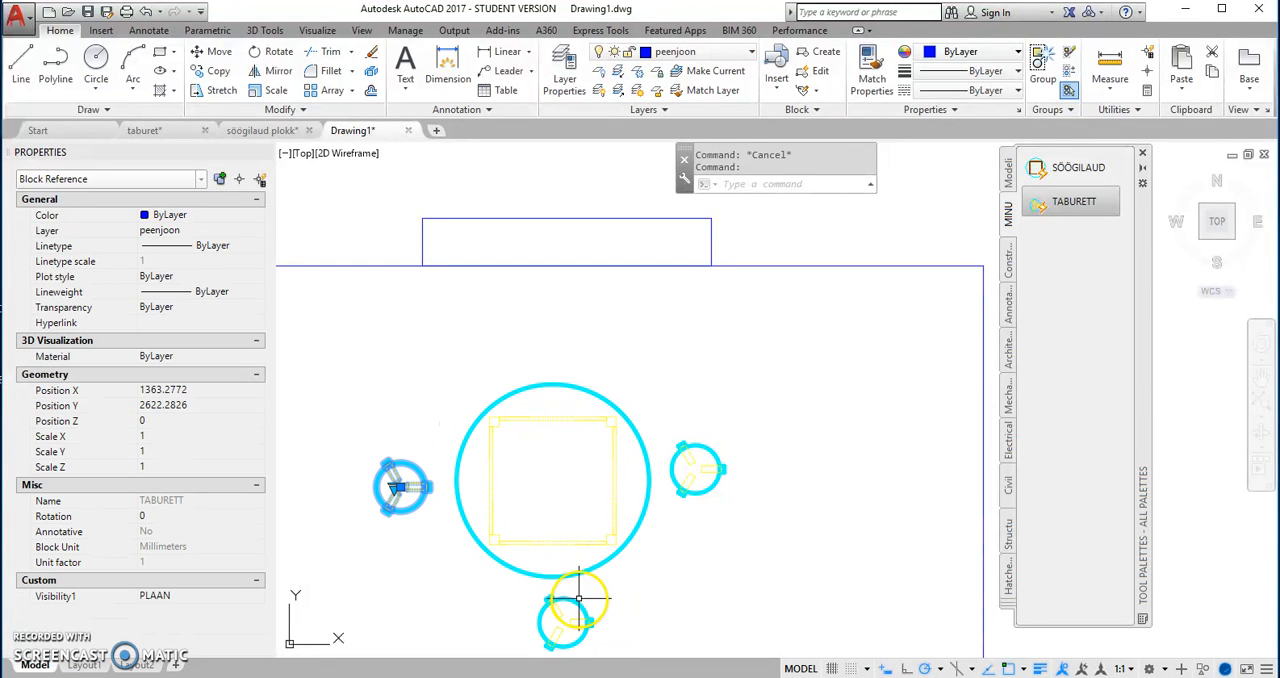
click(577, 598)
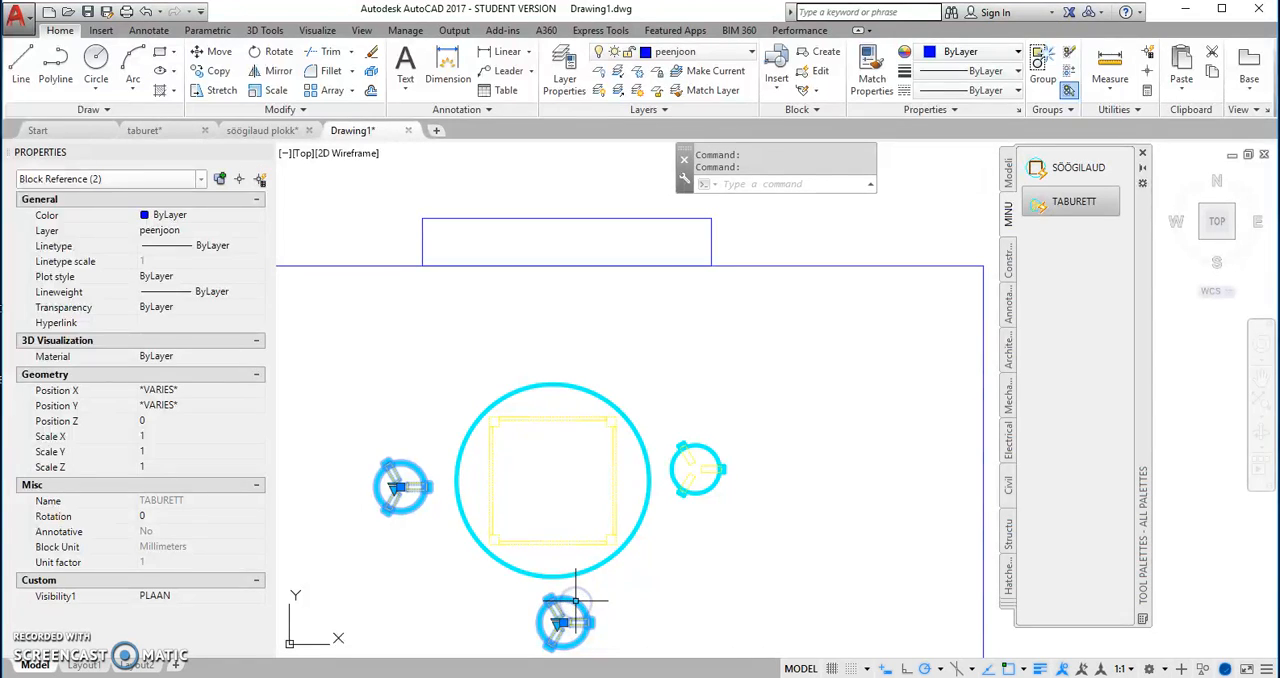
key(Delete)
Step: Create a polar array of the remaining TABURETT stool around the table's centre with 4 items
click(679, 442)
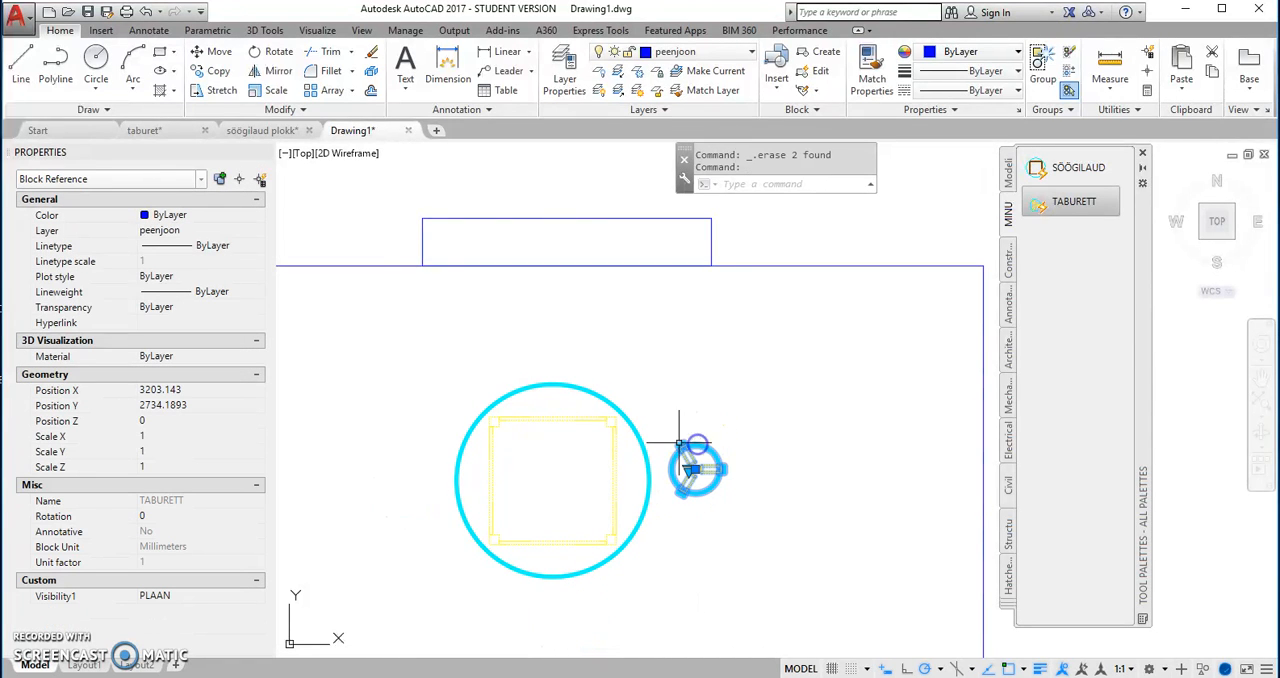
click(351, 95)
click(340, 177)
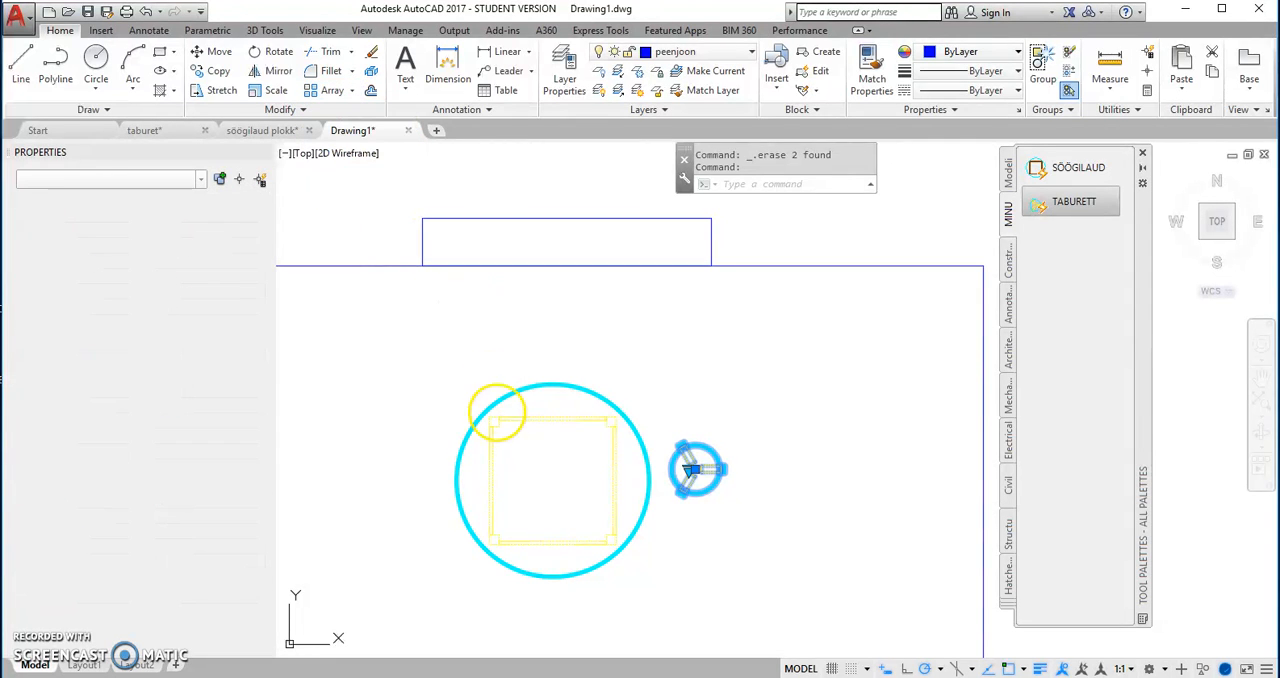
click(552, 480)
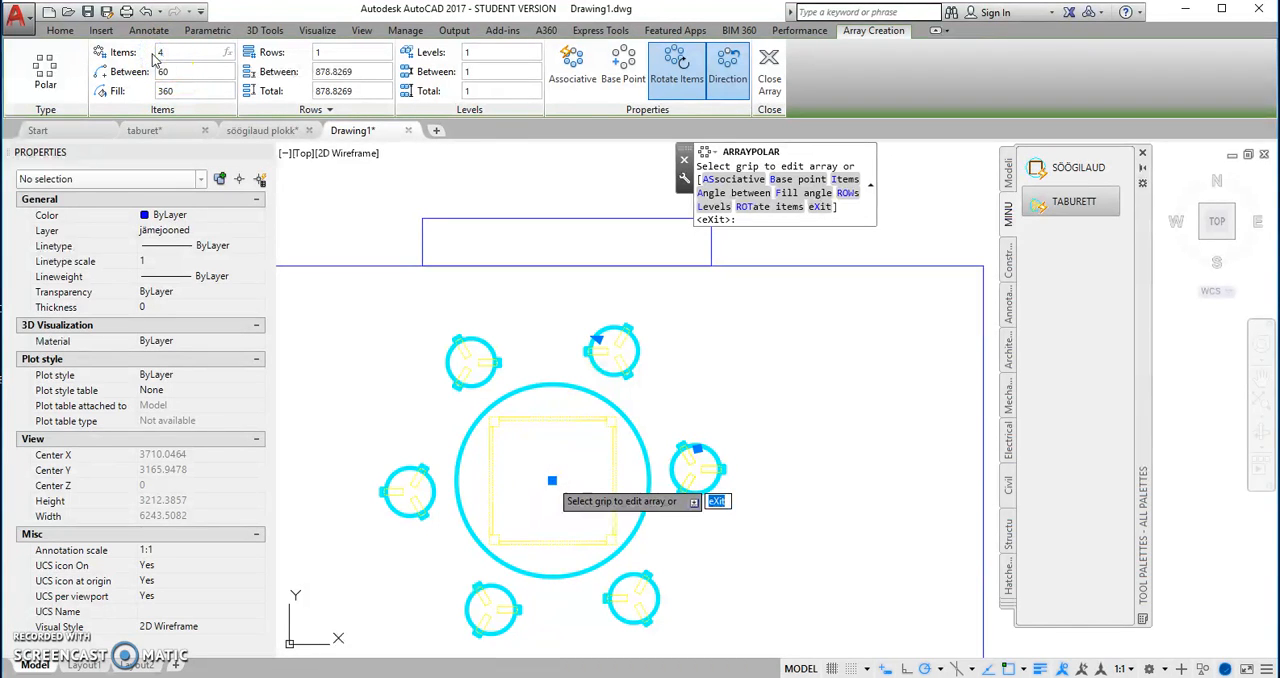
key(Return)
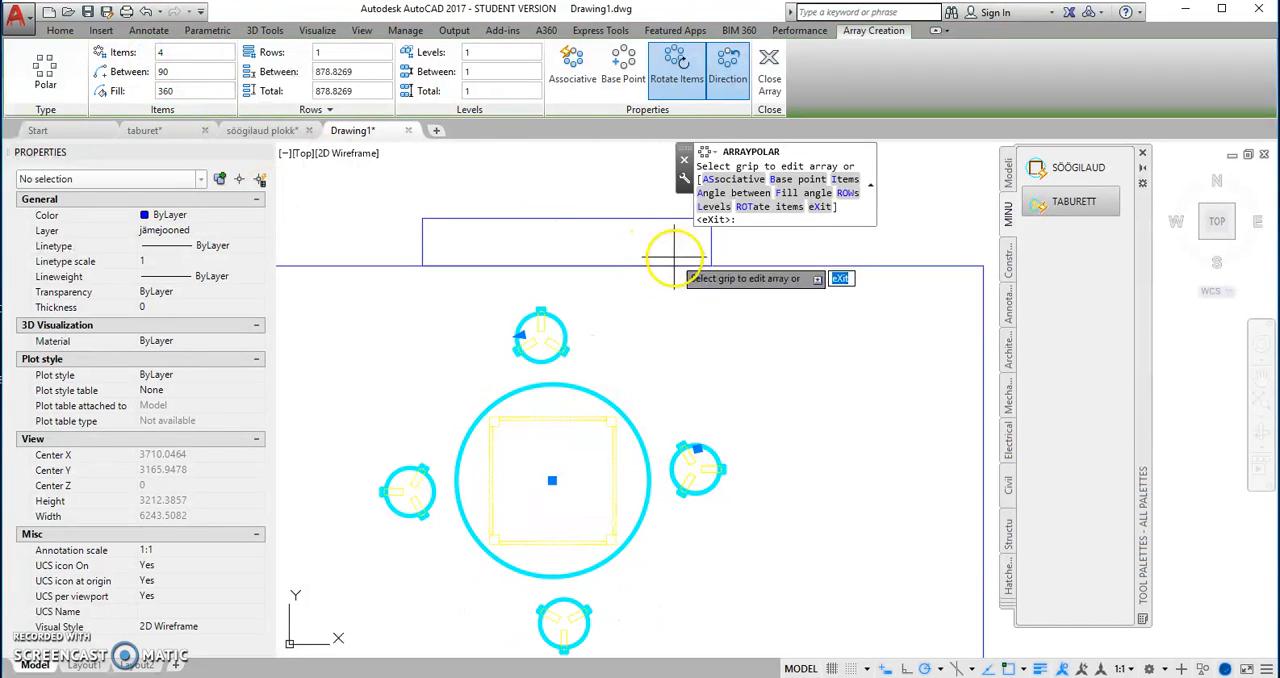
click(772, 68)
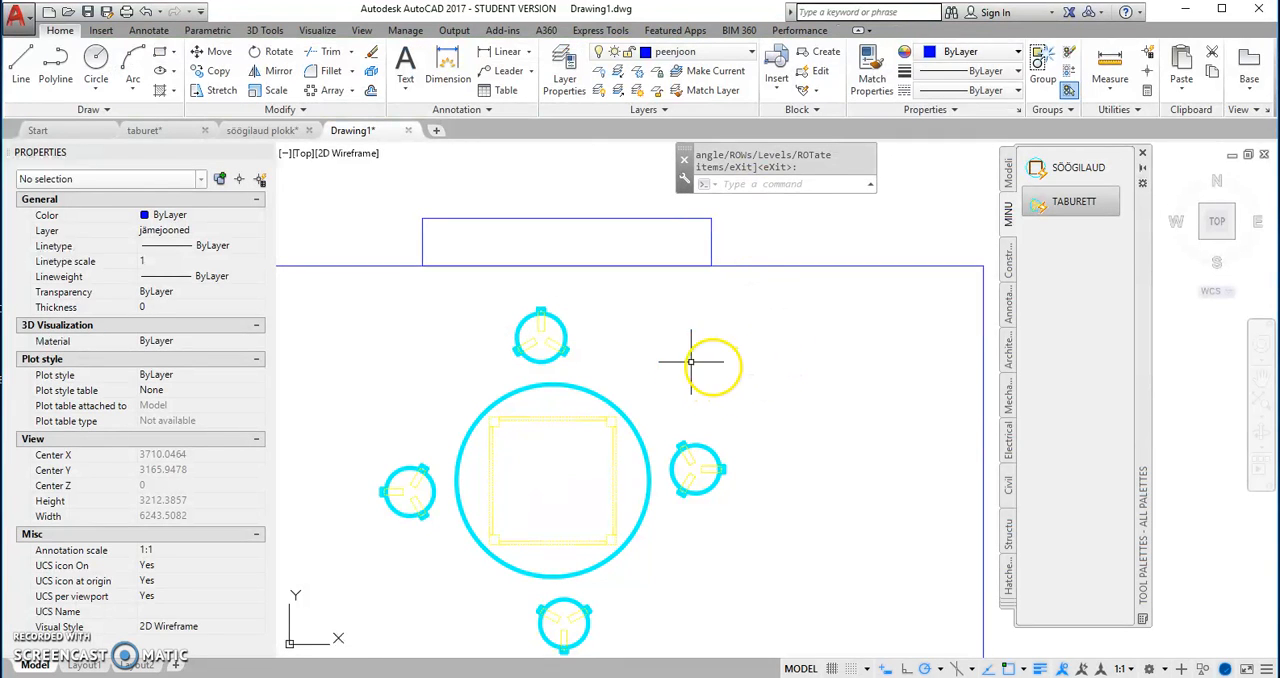
Step: Make abi the current layer
scroll(690, 362, down, 2)
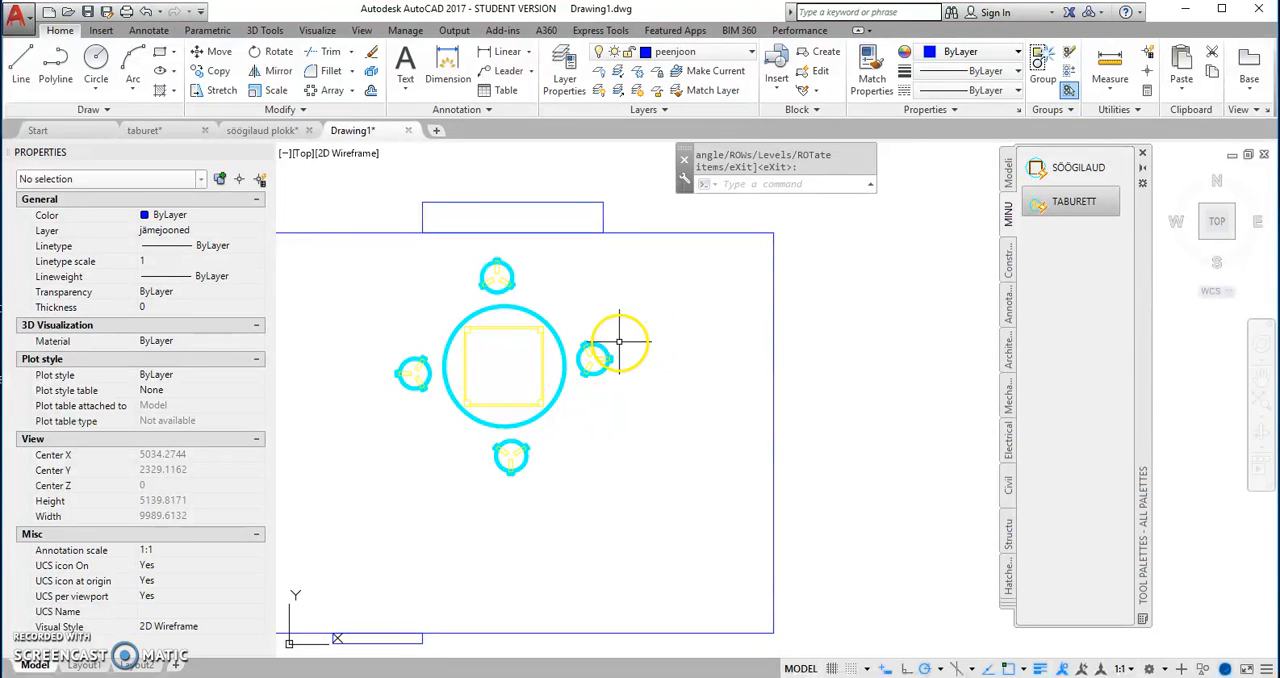
scroll(705, 405, down, 1)
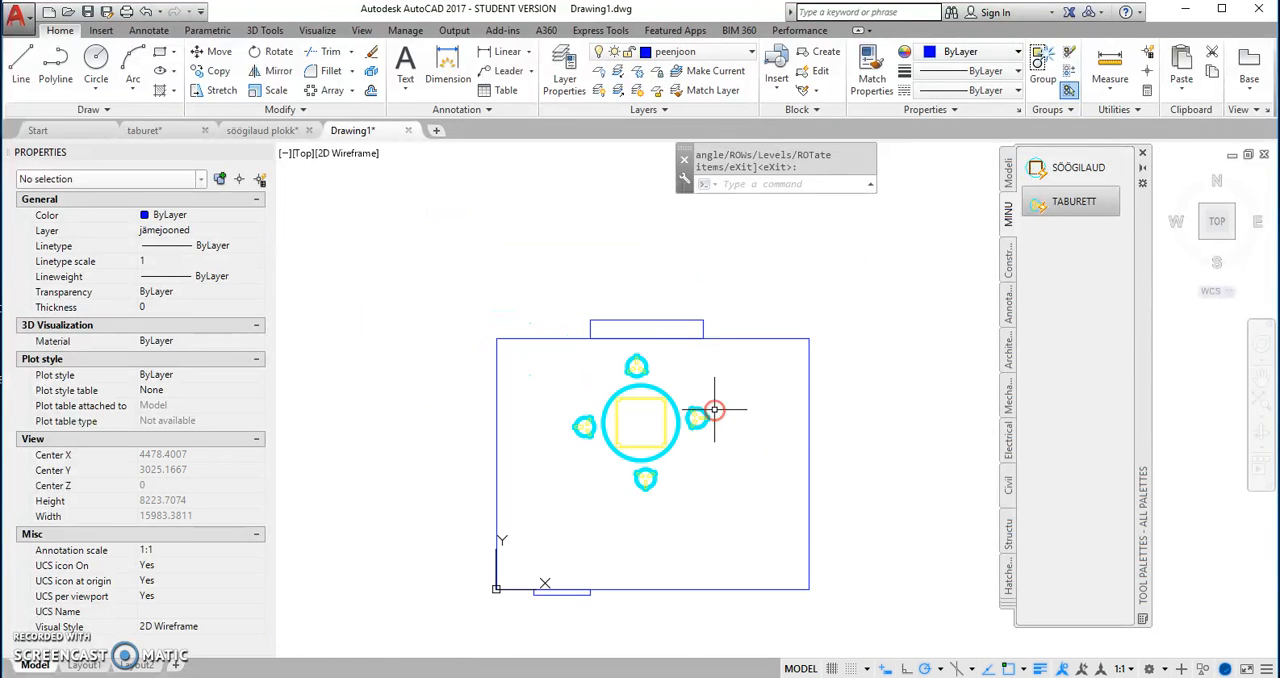
click(750, 51)
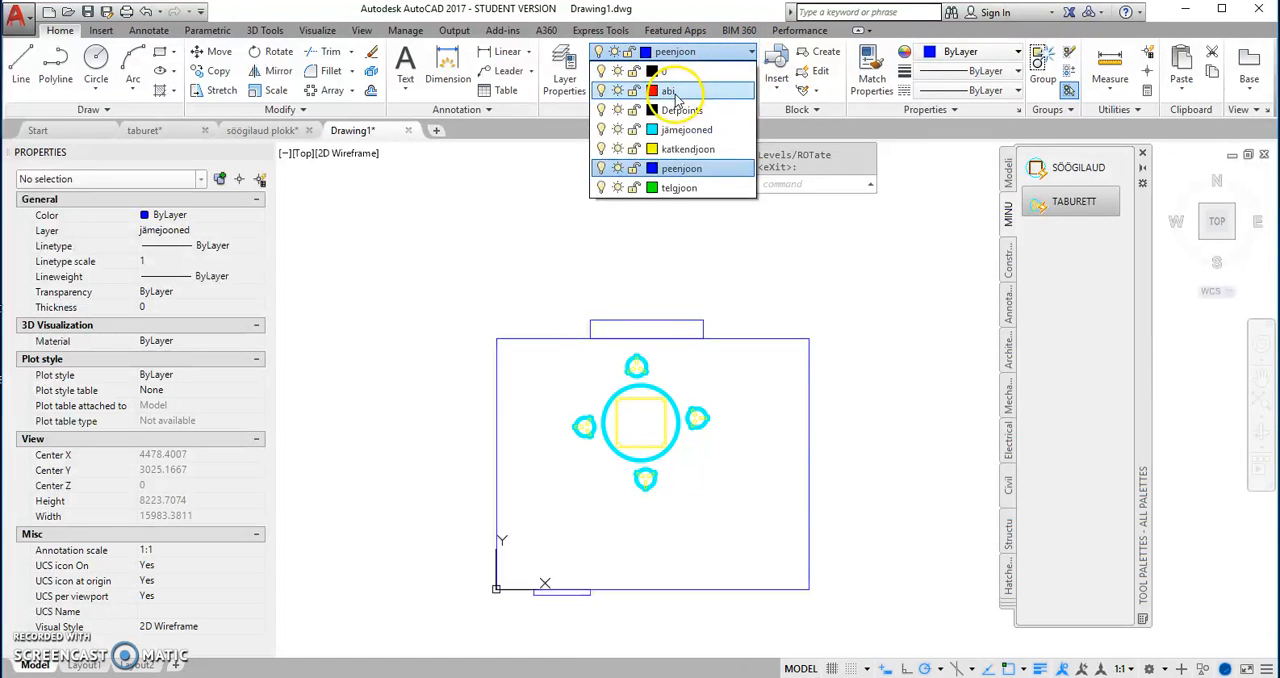
click(670, 91)
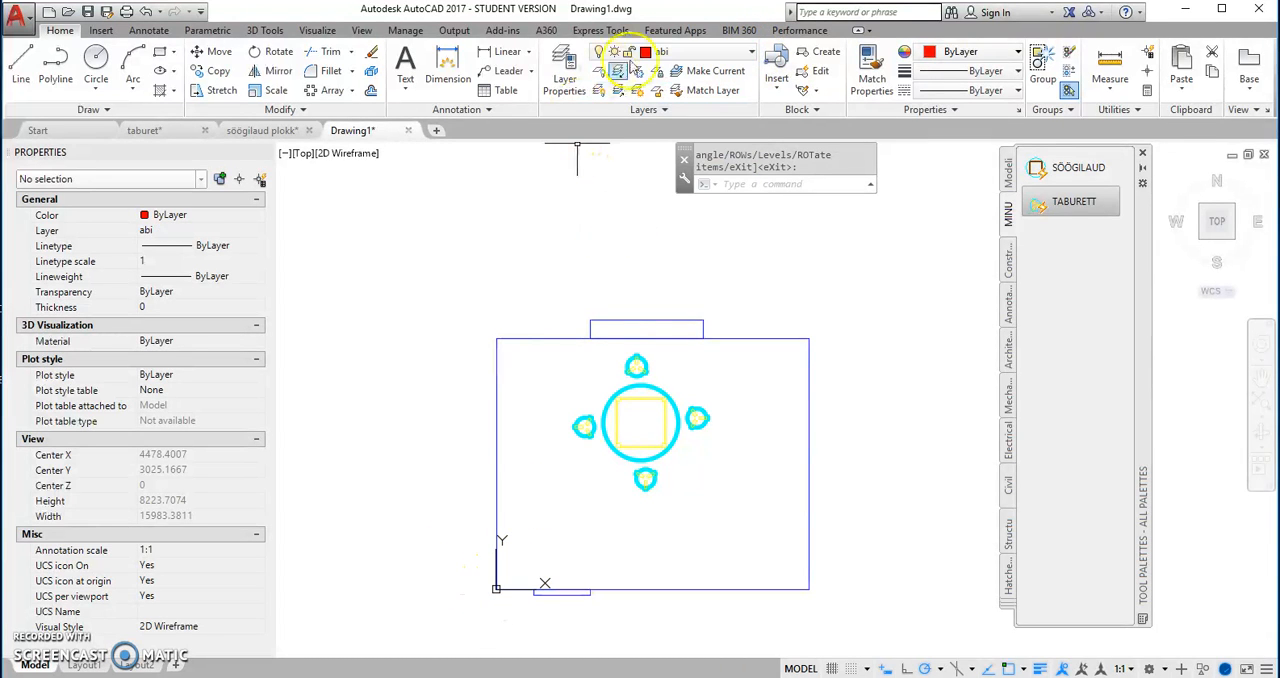
click(160, 55)
click(496, 588)
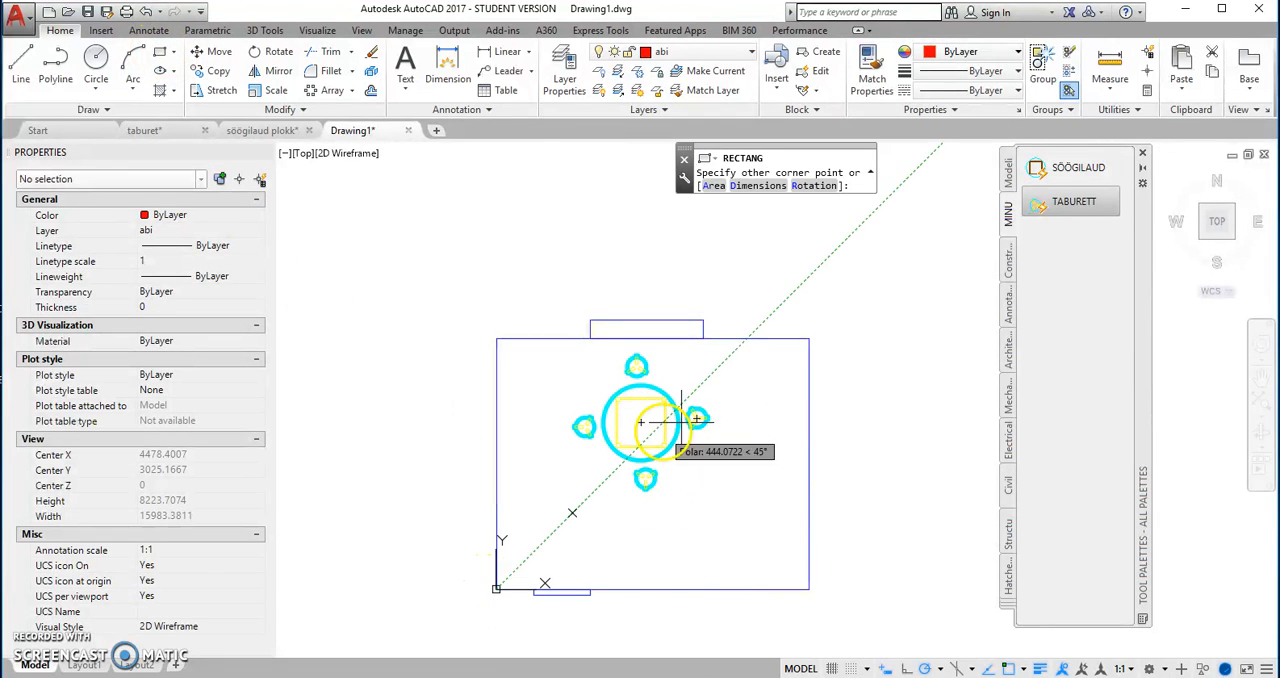
key(Escape)
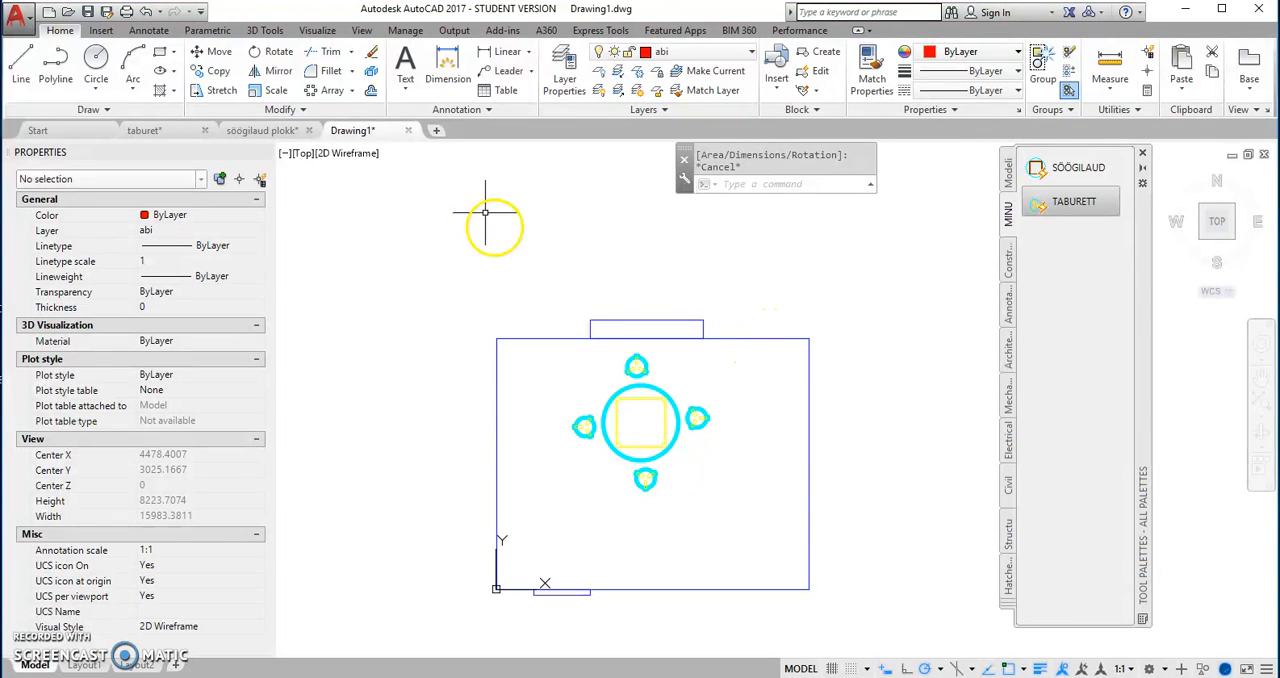
Step: Offset the room outline outward by 2000
click(371, 90)
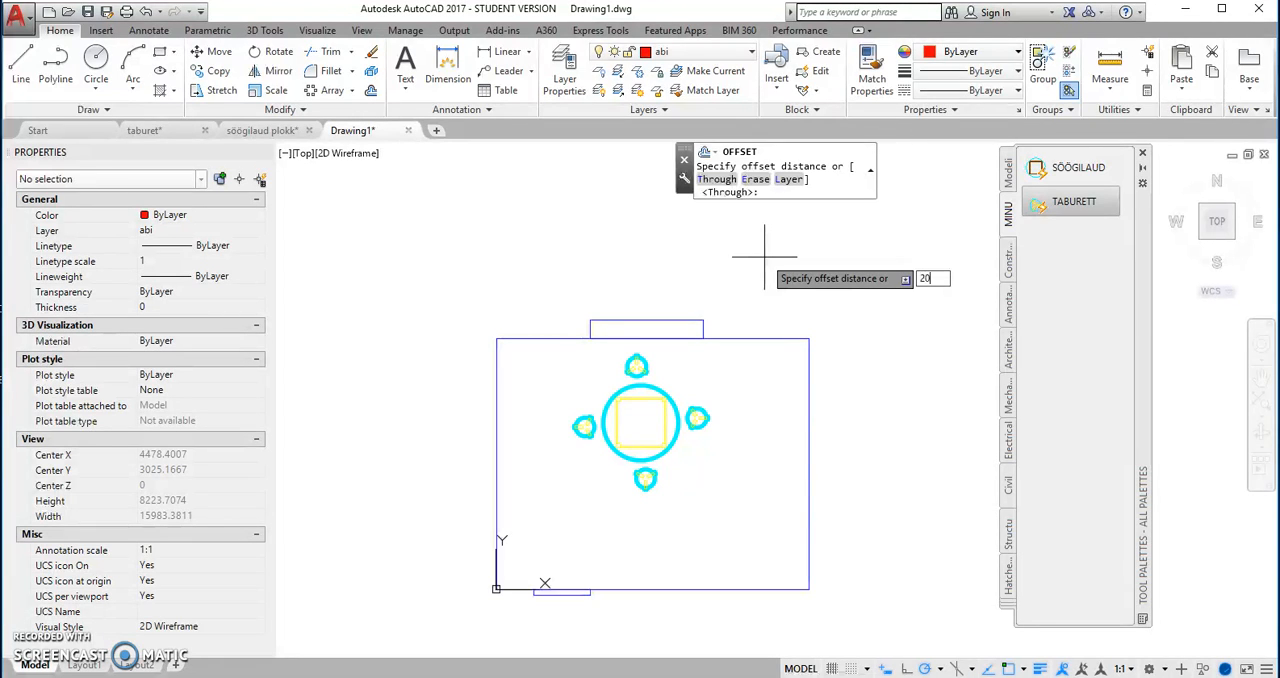
key(Return)
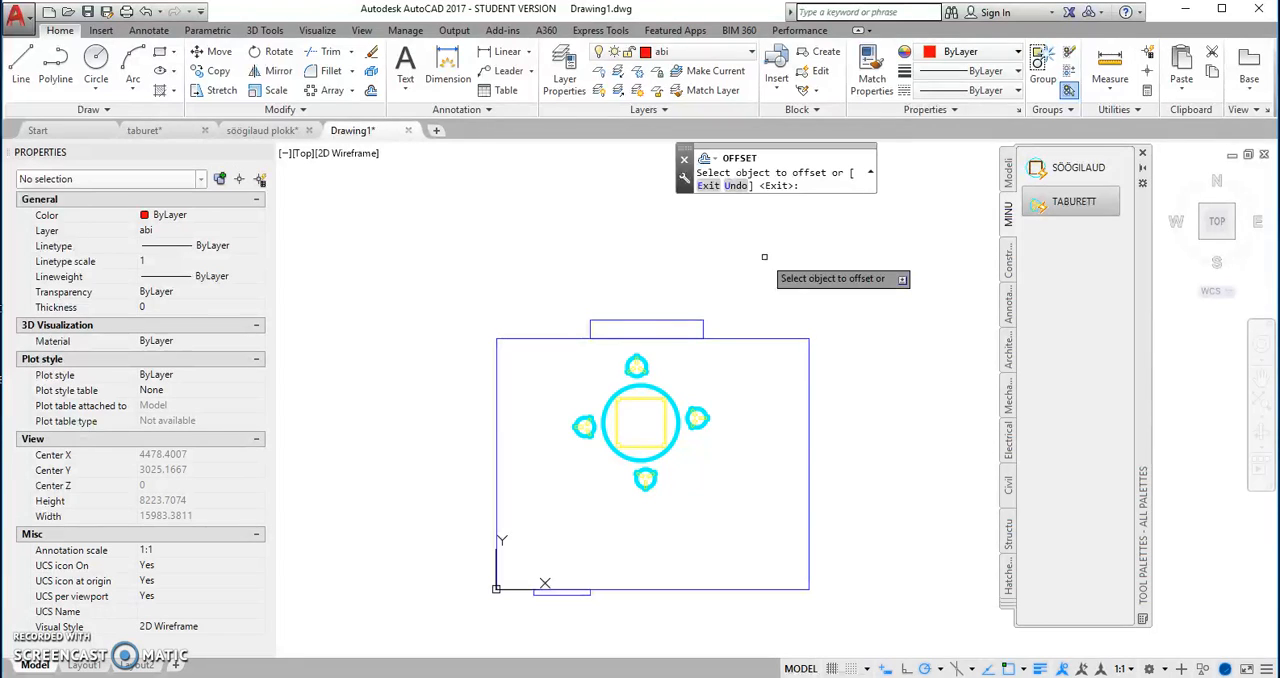
click(766, 339)
click(763, 271)
mouse_move(764, 291)
middle_down()
mouse_move(734, 343)
mouse_move(708, 337)
middle_up()
Step: Offset the rectangle around the room outward three times, by 2500, 800 and 2100 from that same rectangle
click(714, 324)
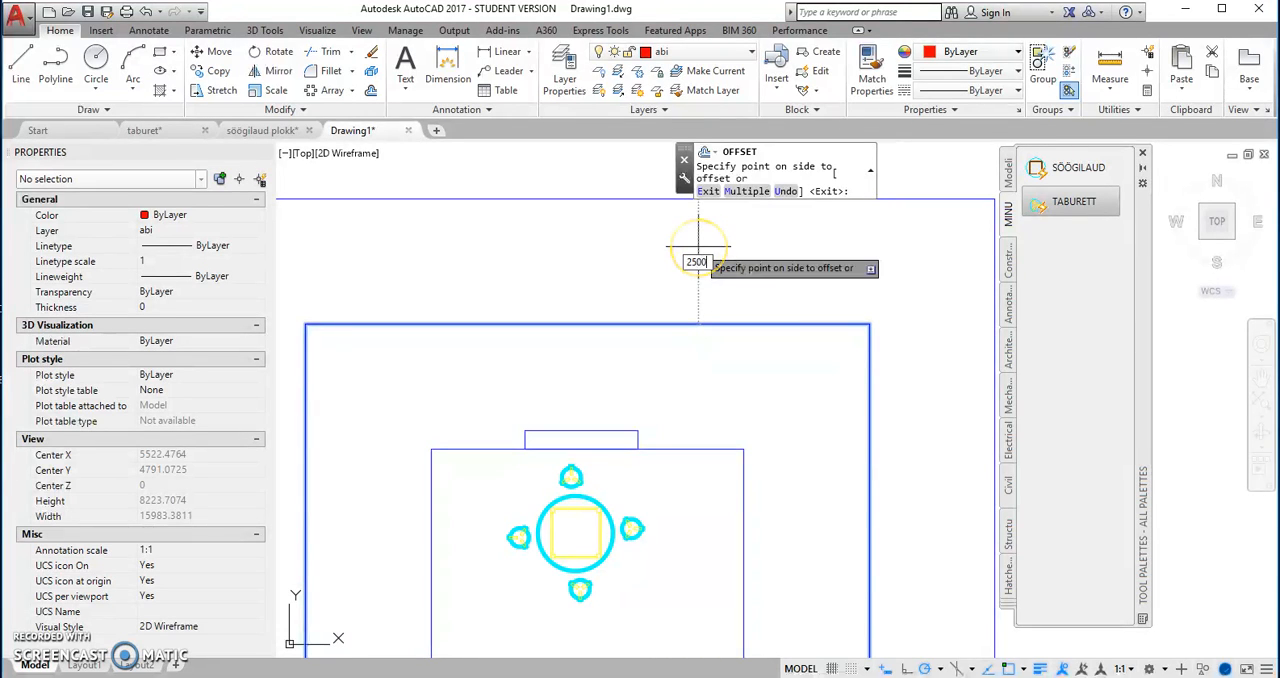
click(698, 246)
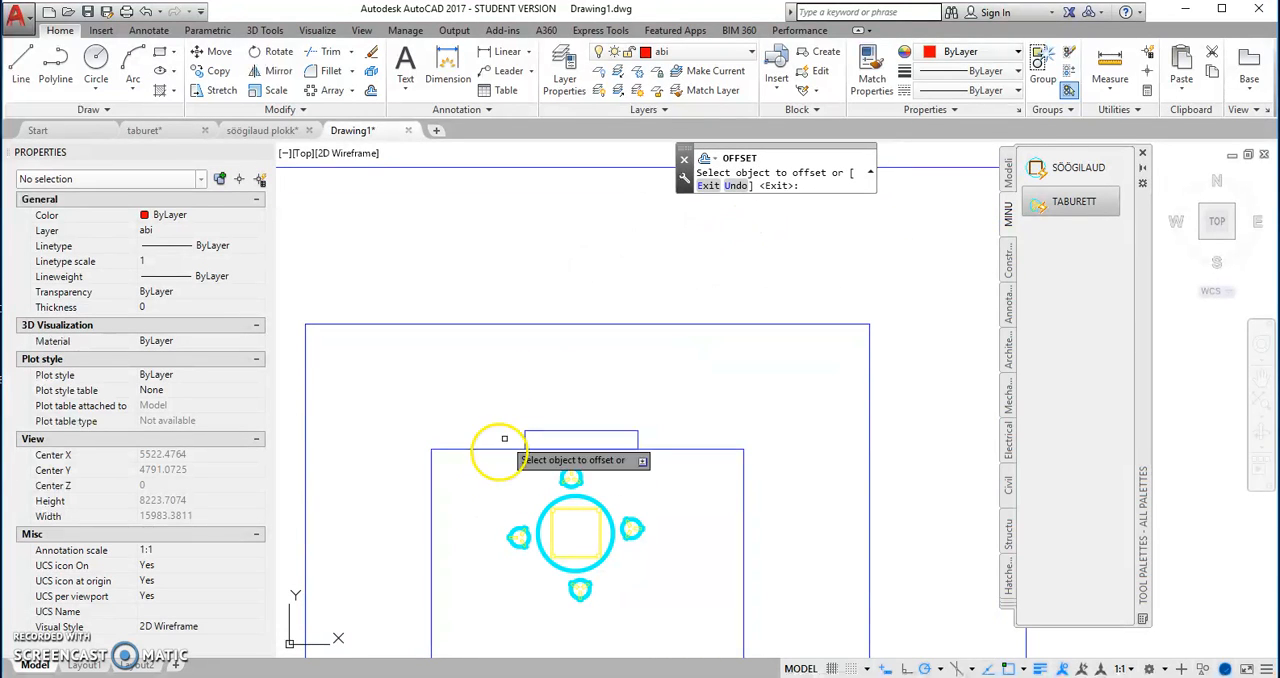
click(562, 324)
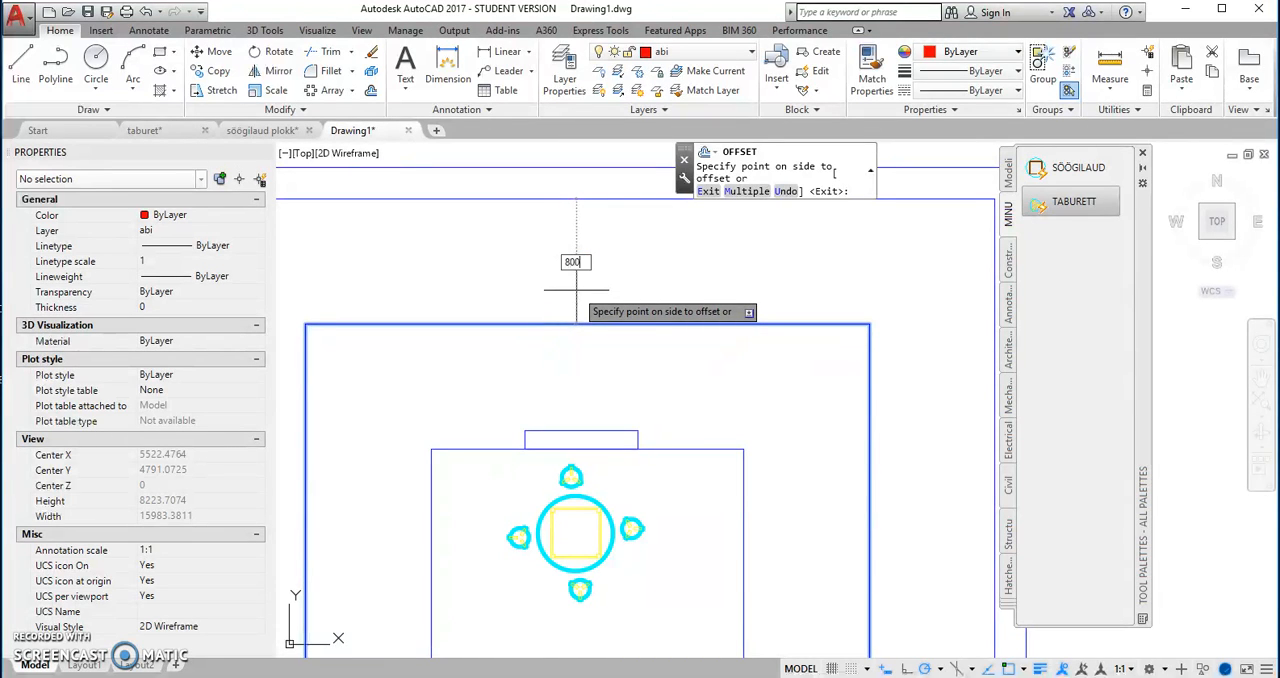
click(576, 290)
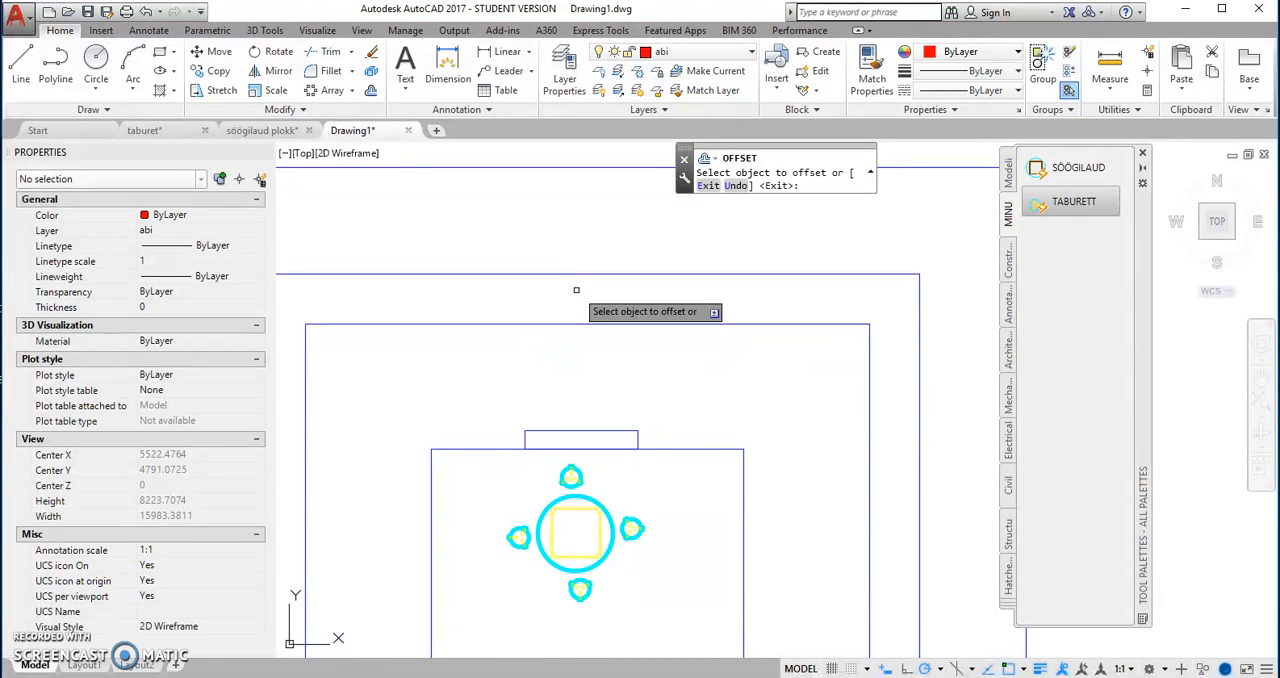
click(506, 325)
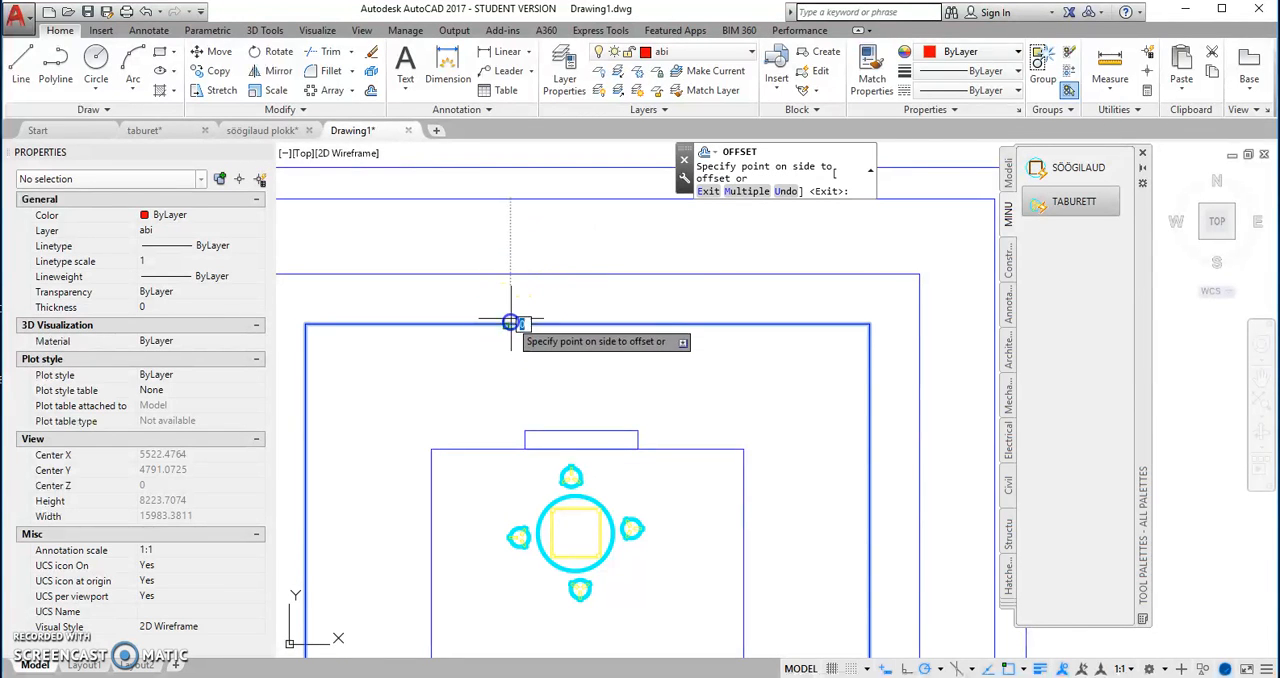
click(531, 257)
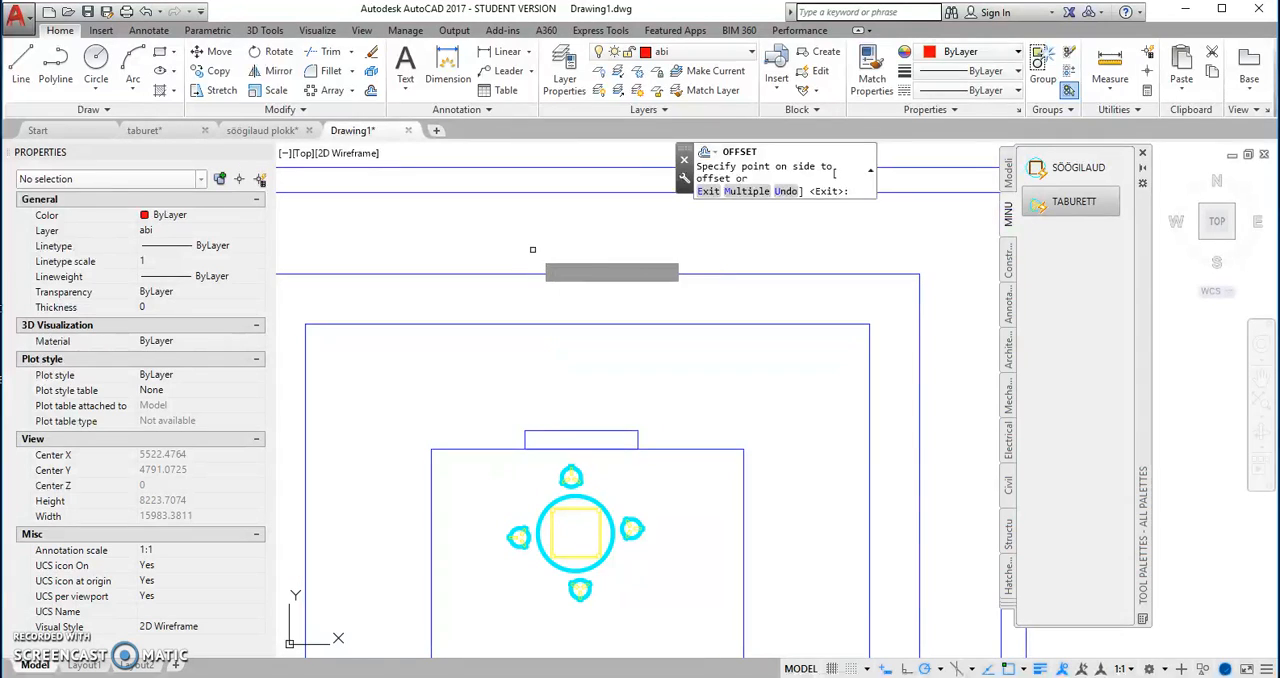
right_click(540, 231)
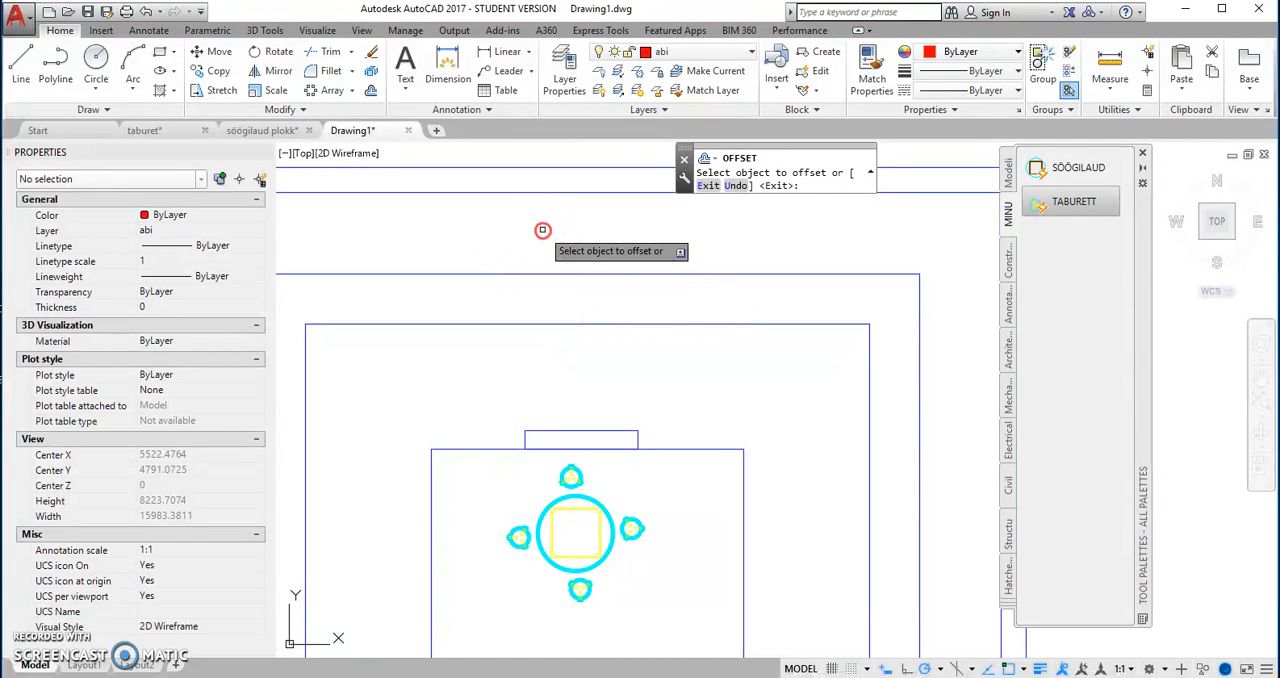
click(605, 244)
Step: Move the four offset rectangles around the room to the abi layer
scroll(610, 244, down, 1)
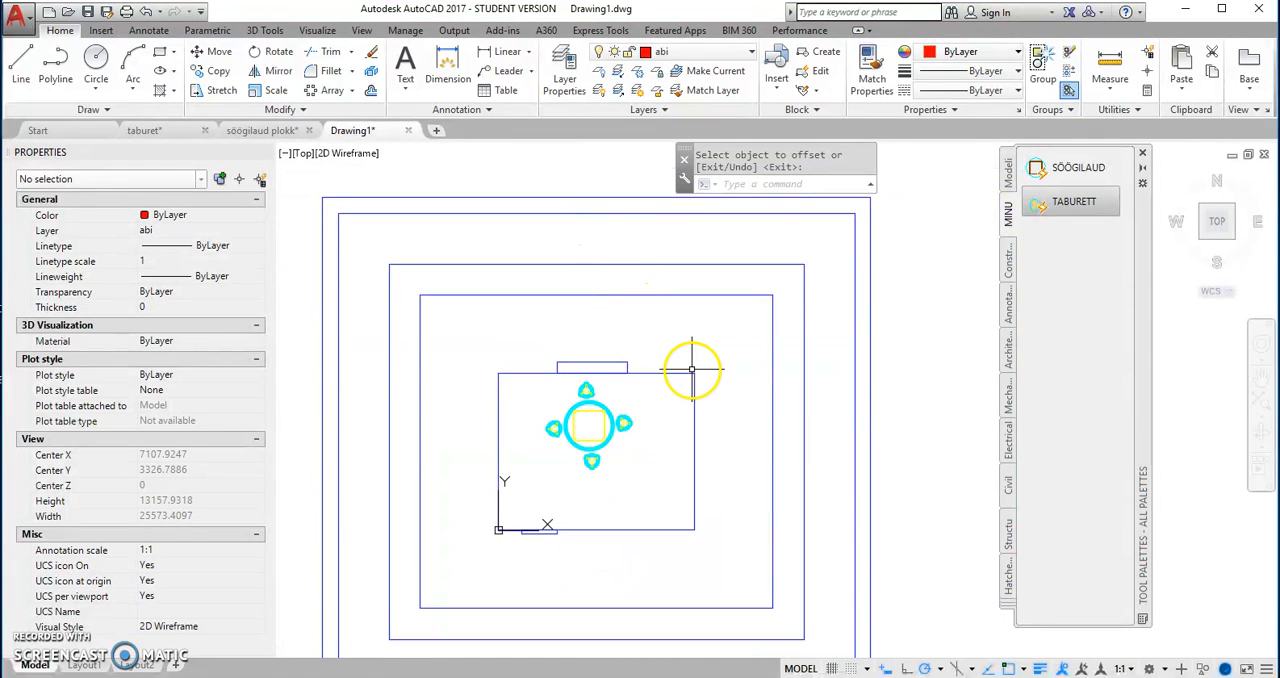
scroll(640, 340, down, 2)
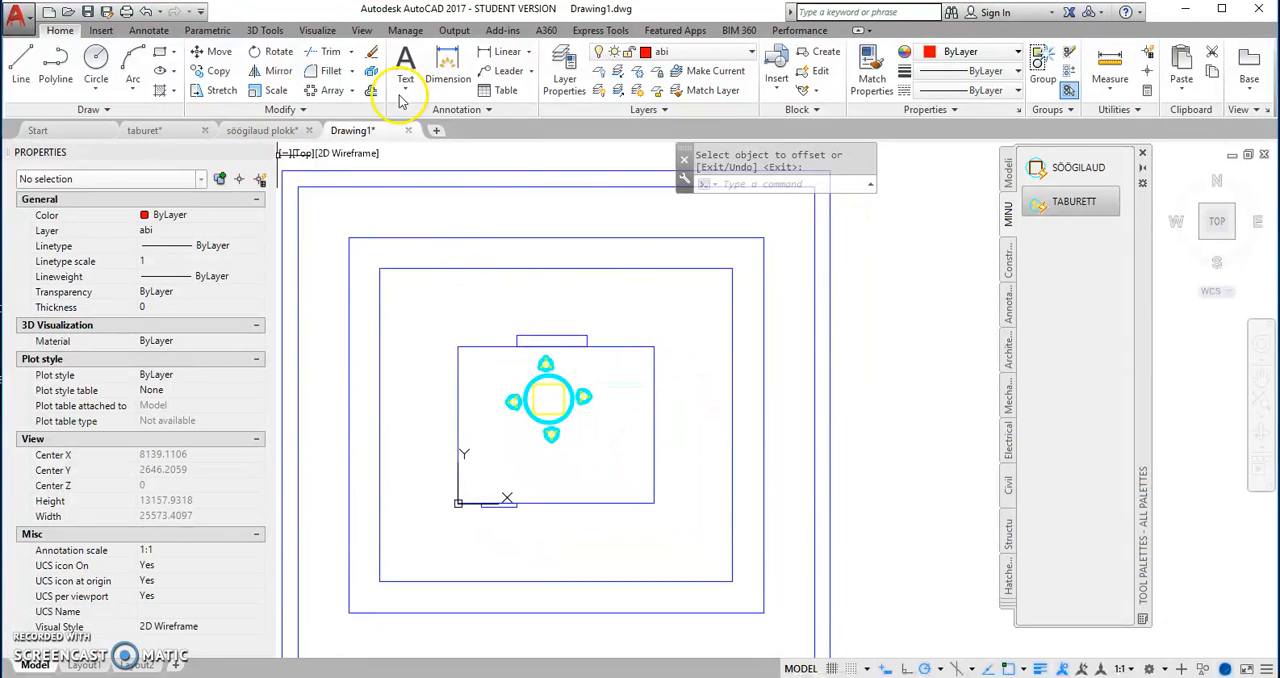
click(628, 280)
click(492, 149)
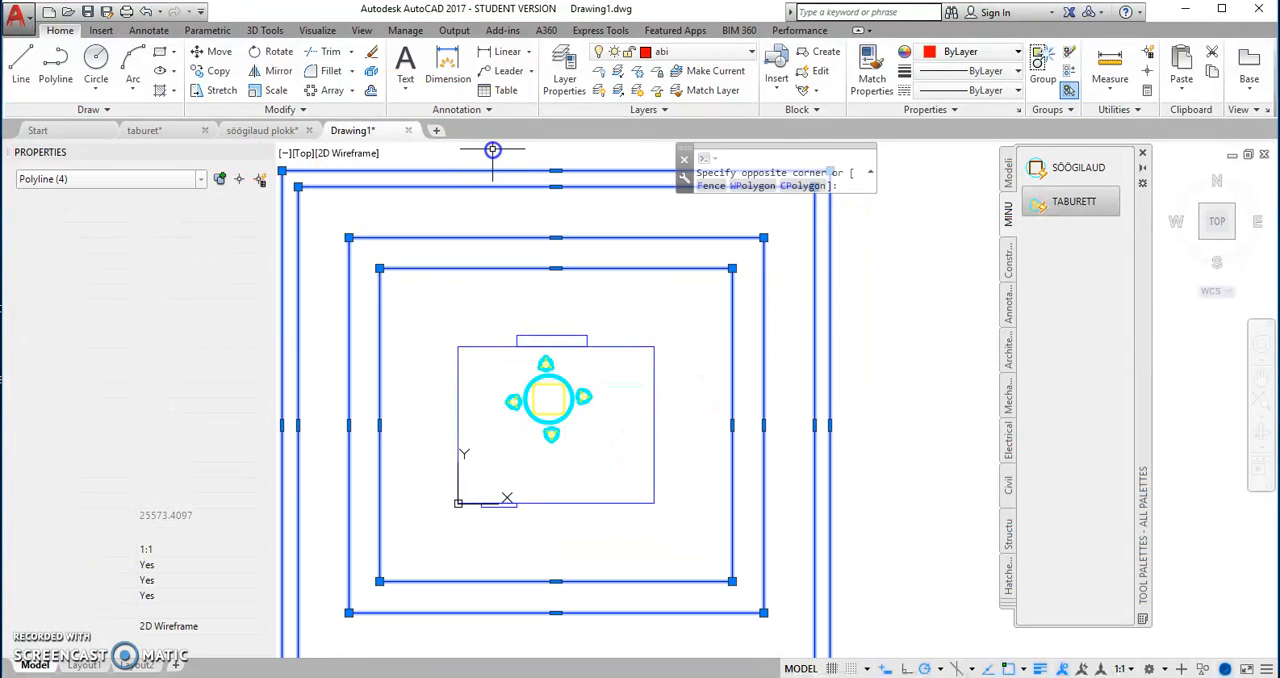
click(751, 51)
click(690, 88)
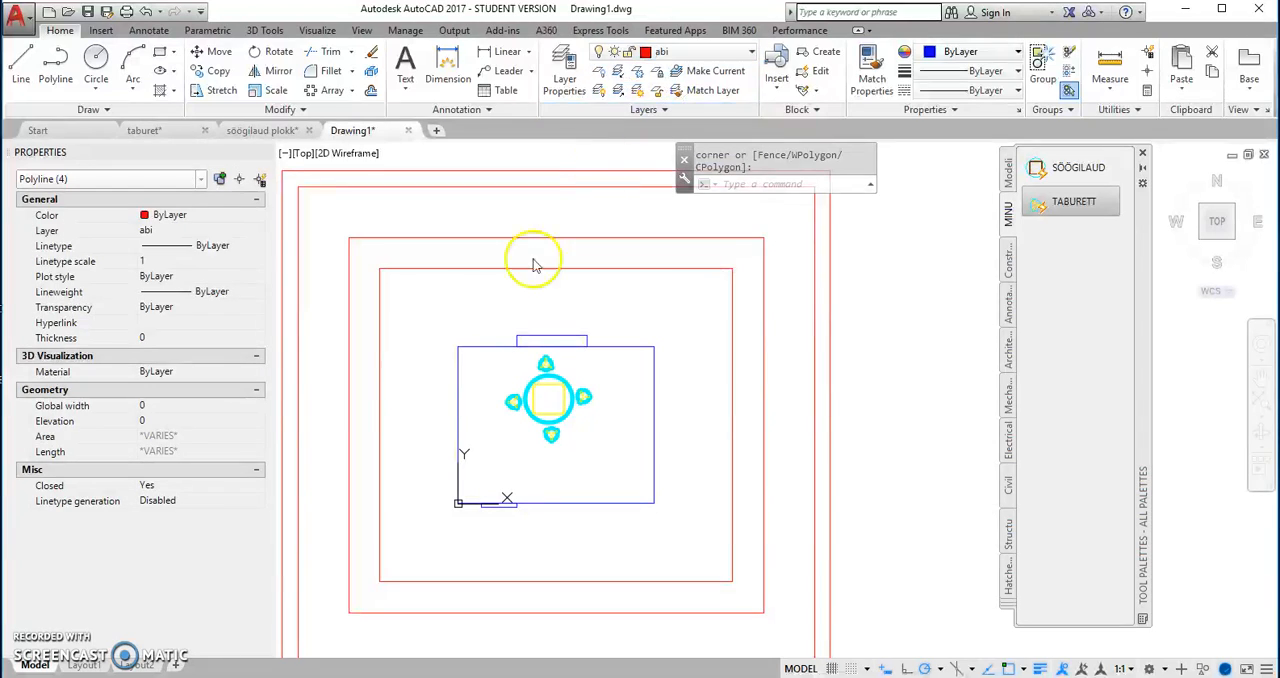
Step: Draw horizontal construction lines through the room's upper and lower edges
click(91, 110)
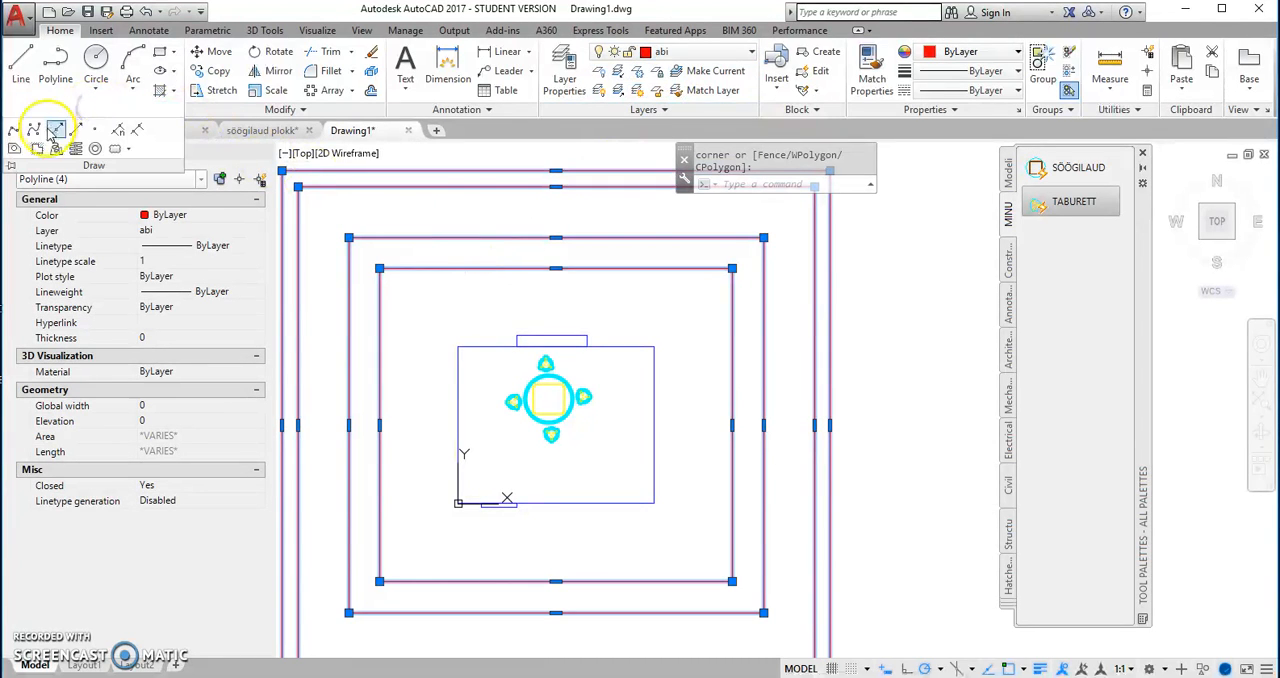
click(77, 132)
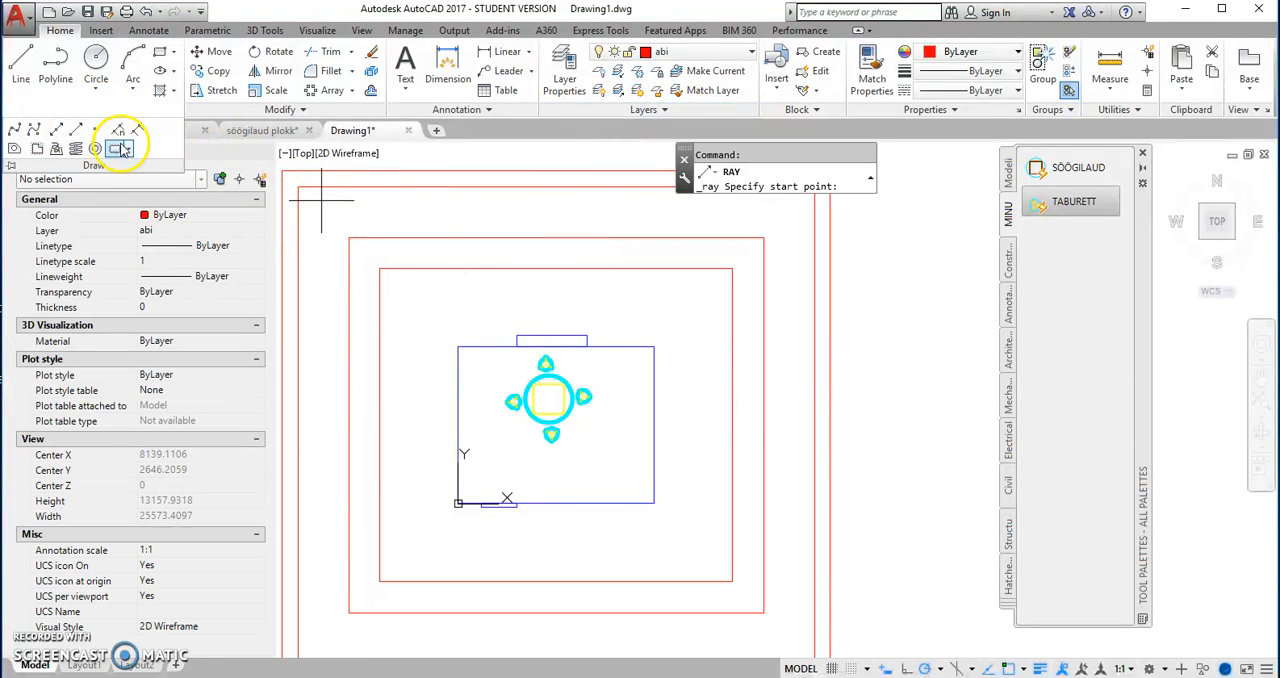
click(53, 132)
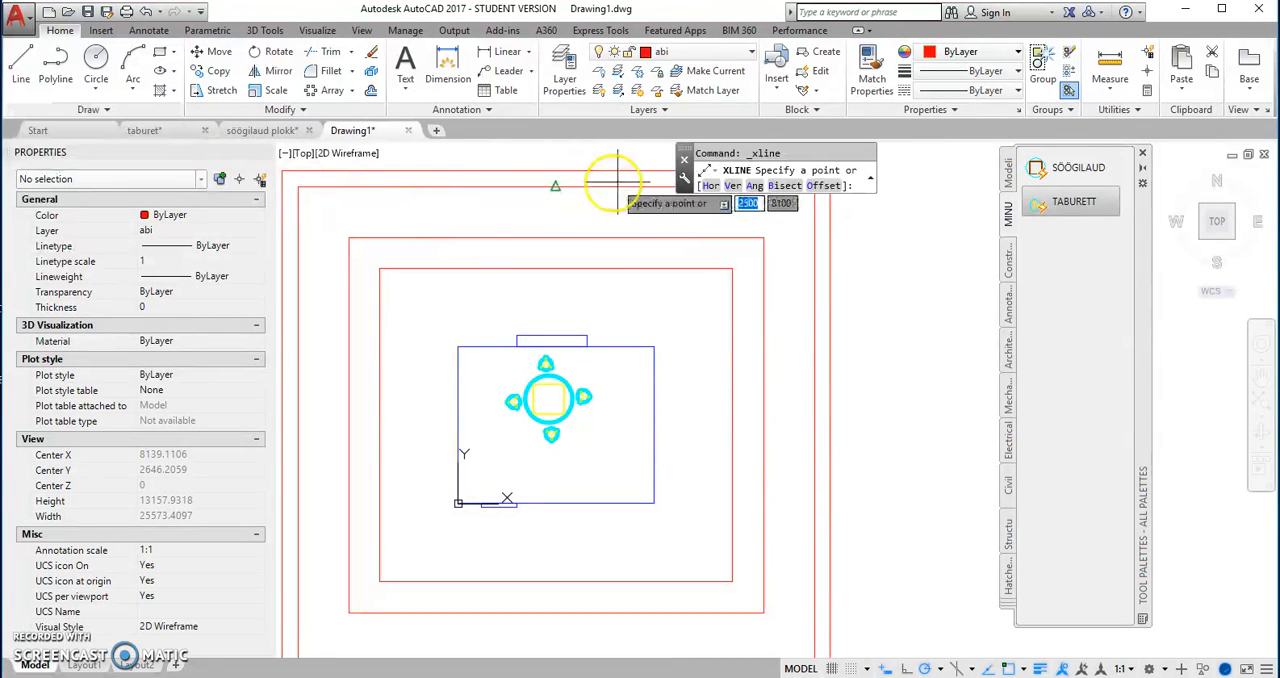
click(711, 187)
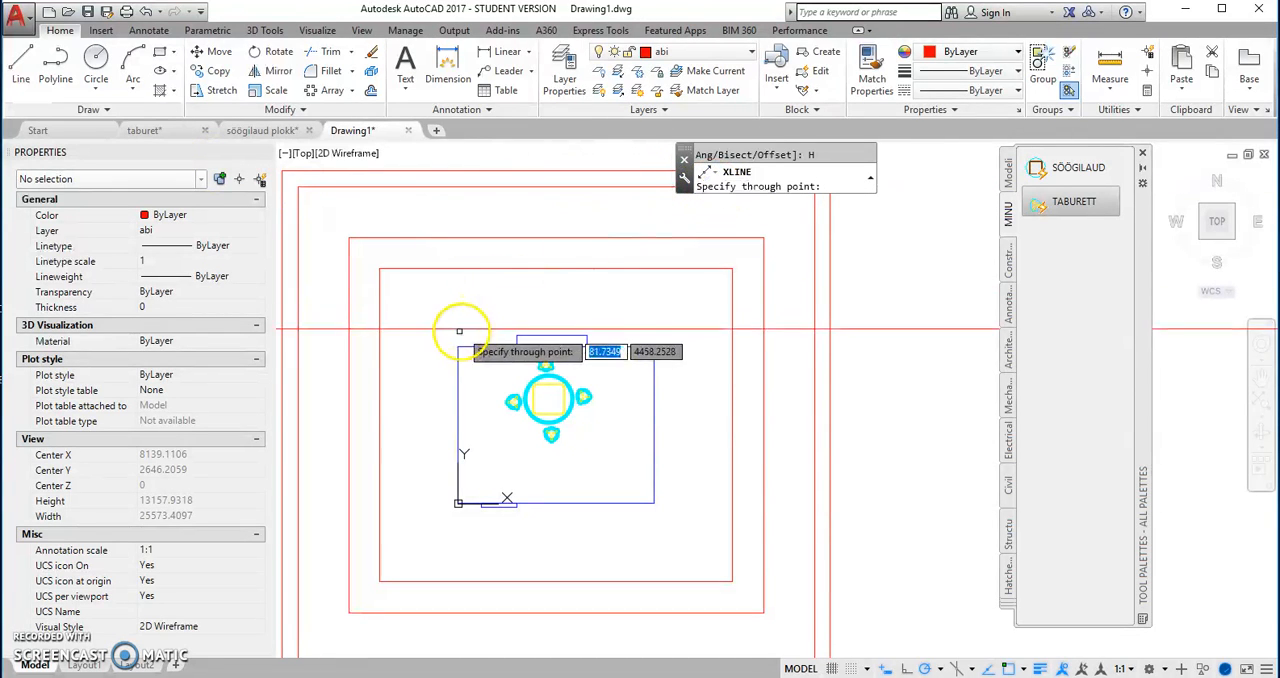
click(457, 503)
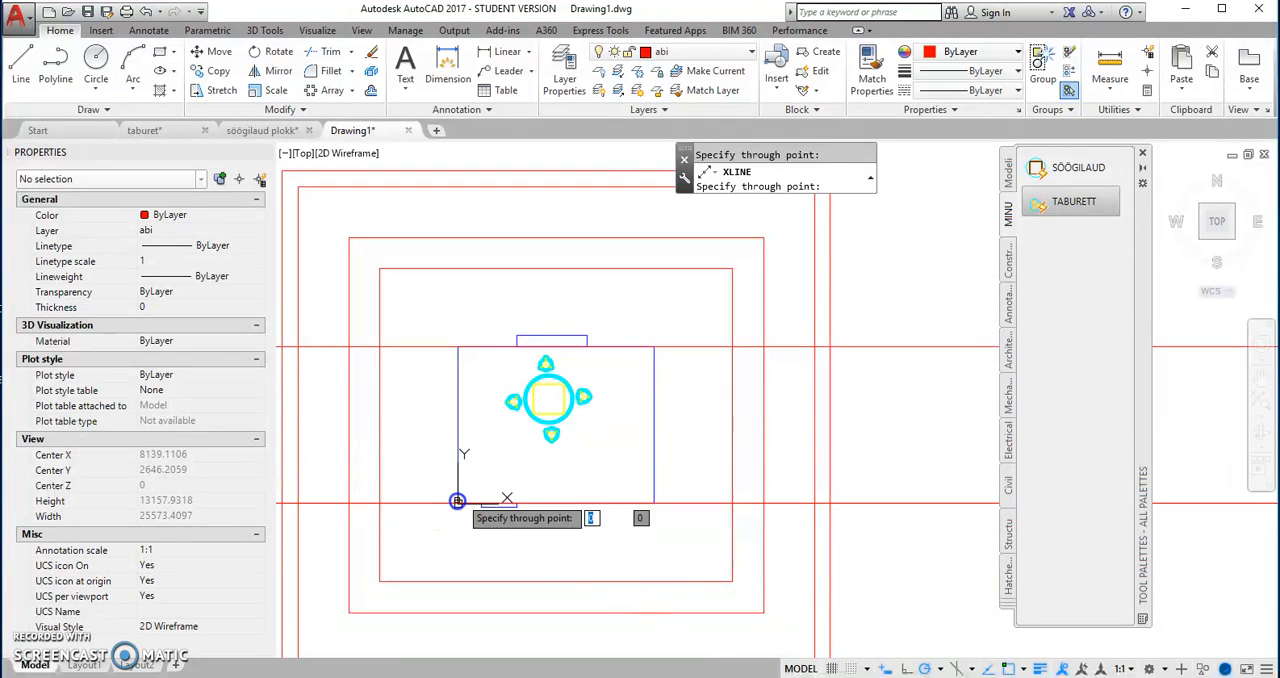
right_click(680, 257)
Step: Draw vertical construction lines through the room's left and right edges
right_click(712, 250)
click(744, 258)
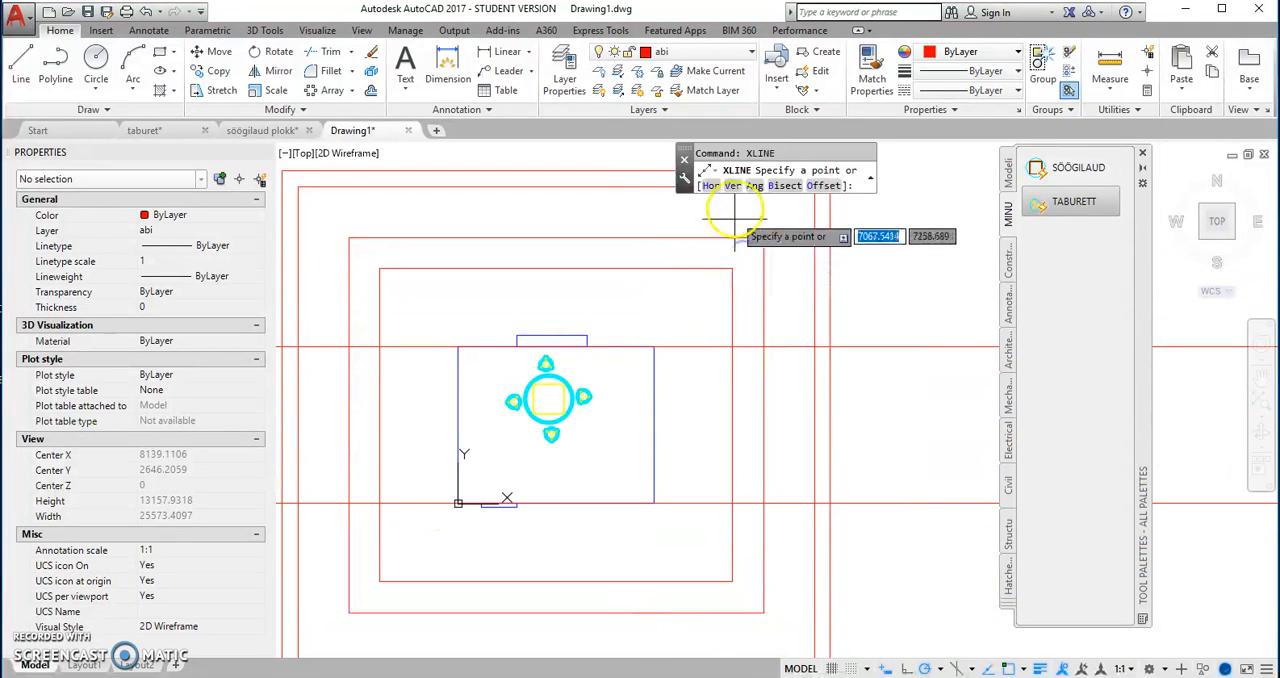
click(733, 185)
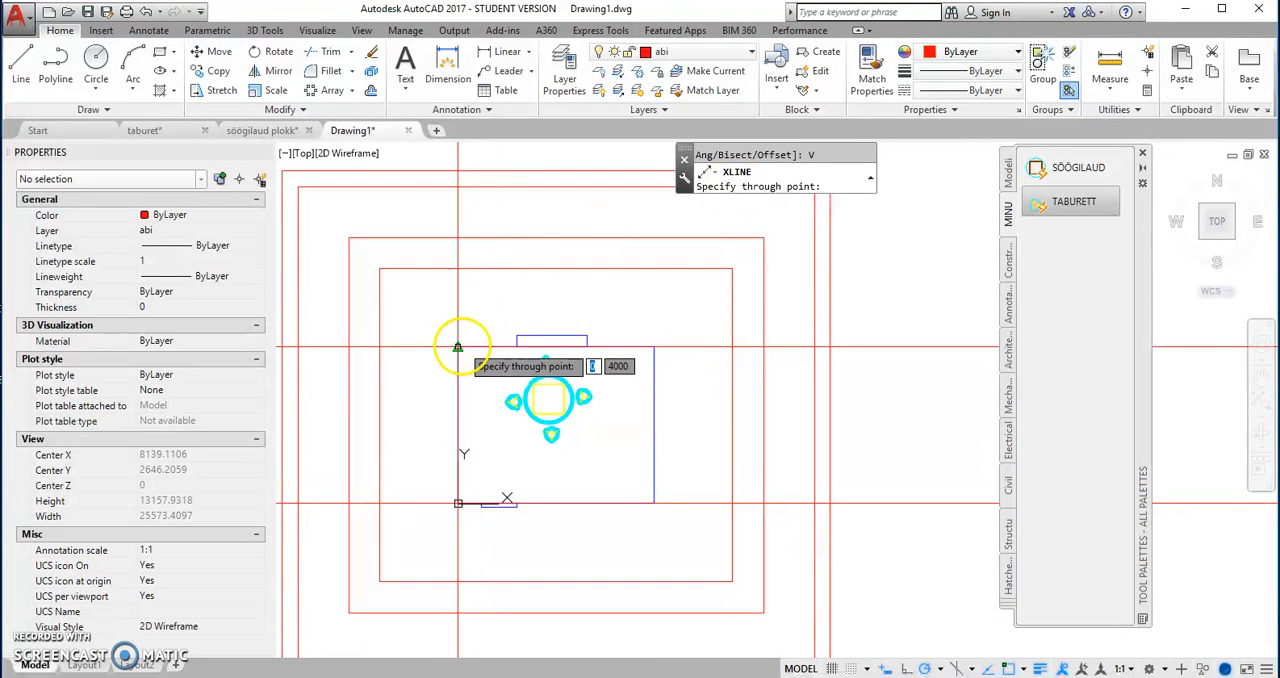
click(654, 346)
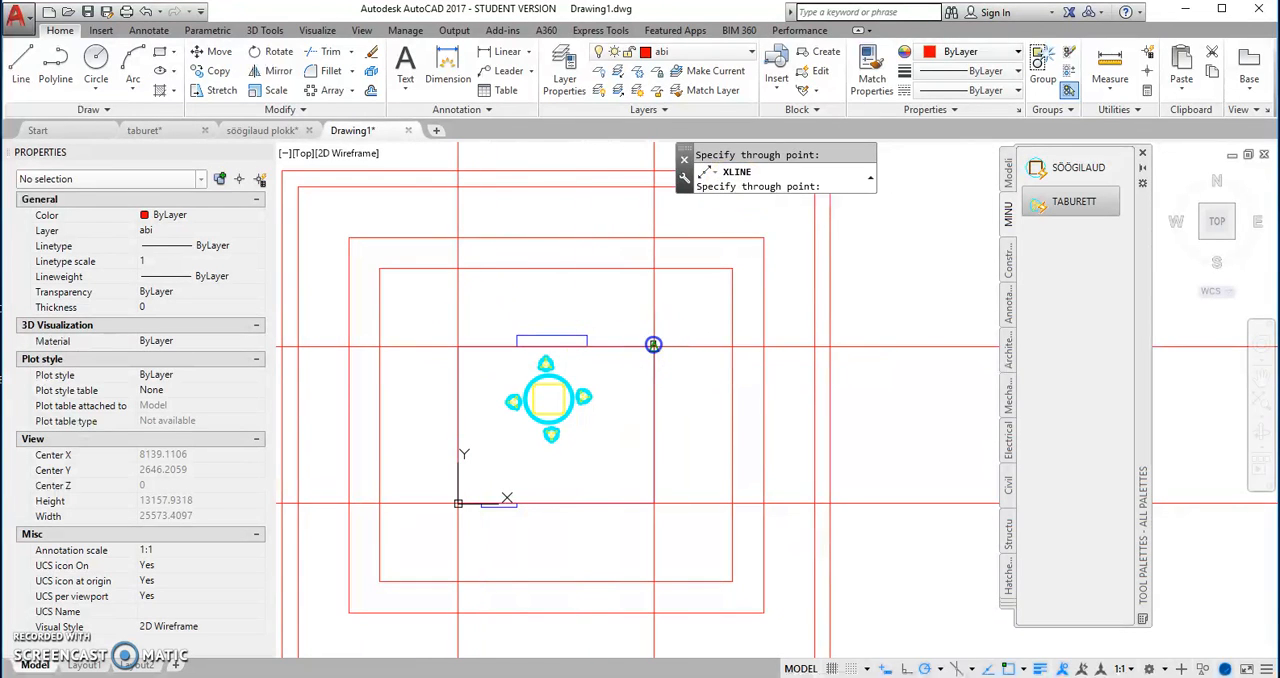
key(Return)
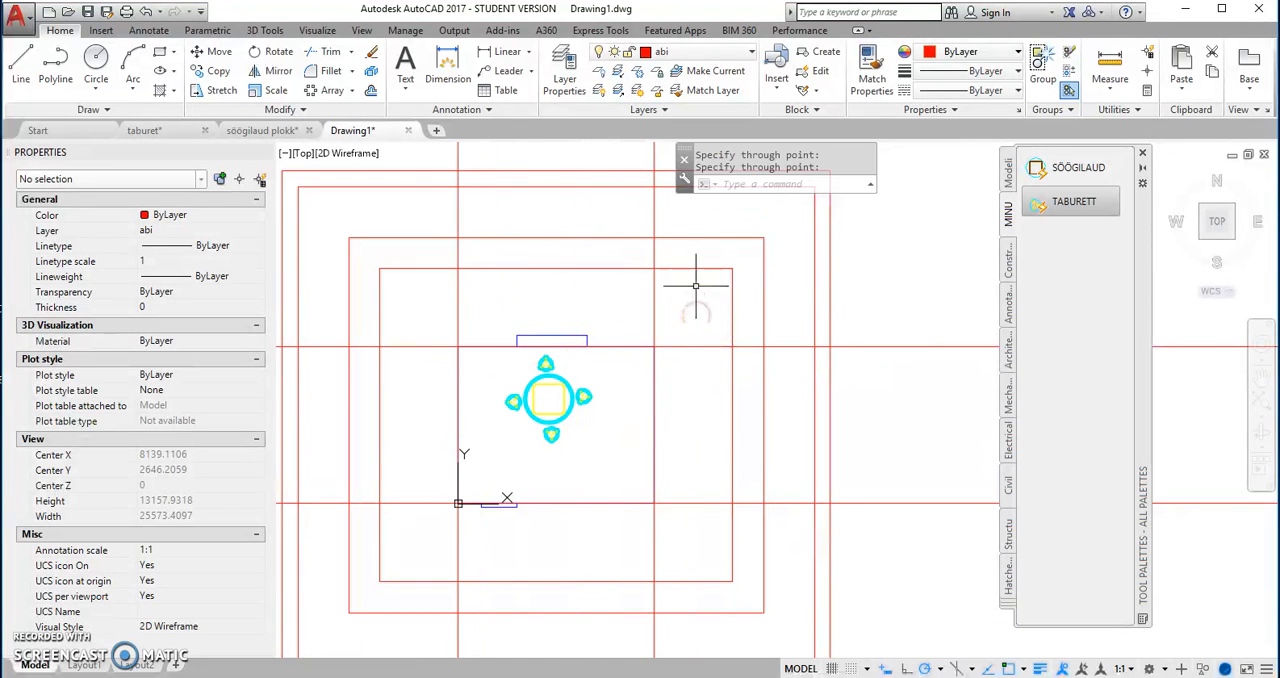
Step: Draw vertical rays upward from both outer corners of the window in the room's upper wall
click(105, 113)
click(78, 131)
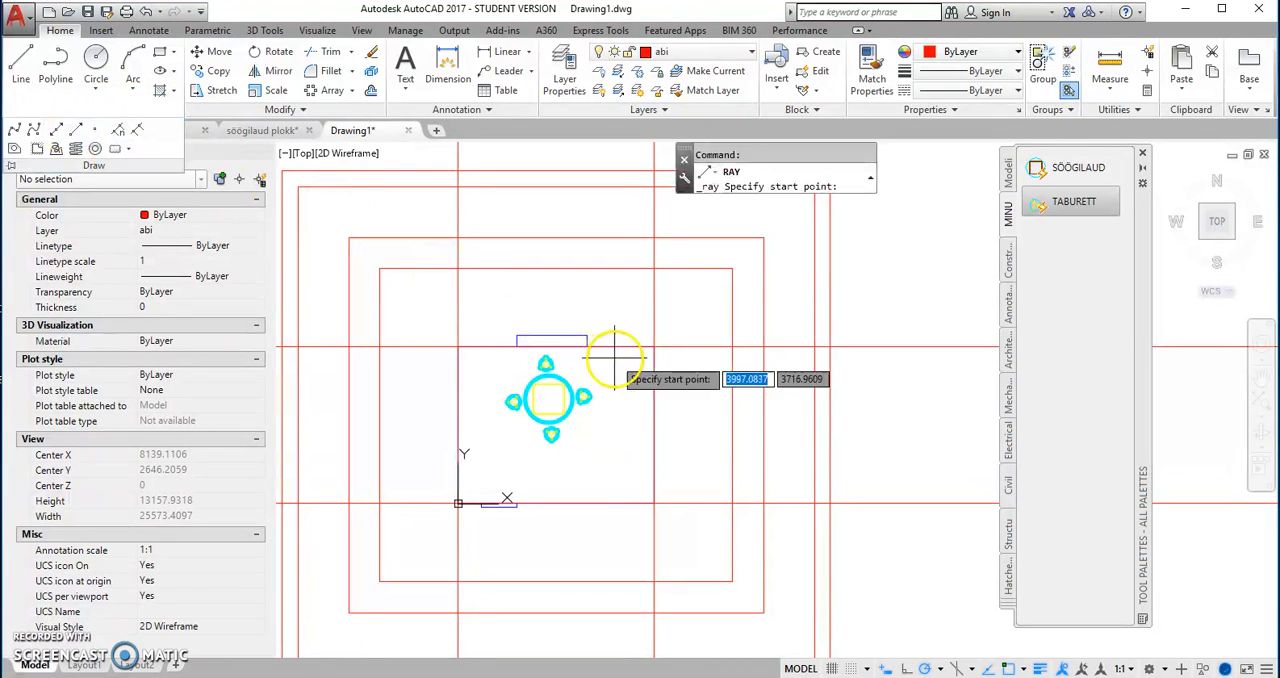
click(516, 317)
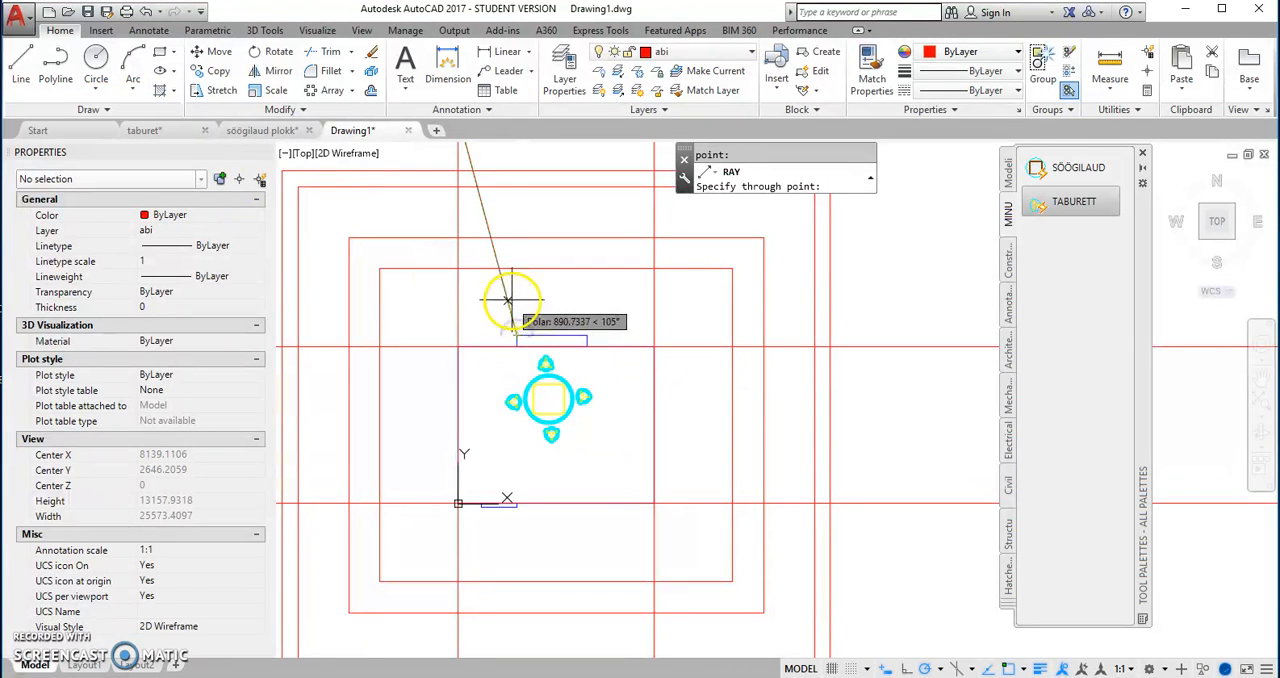
right_click(566, 292)
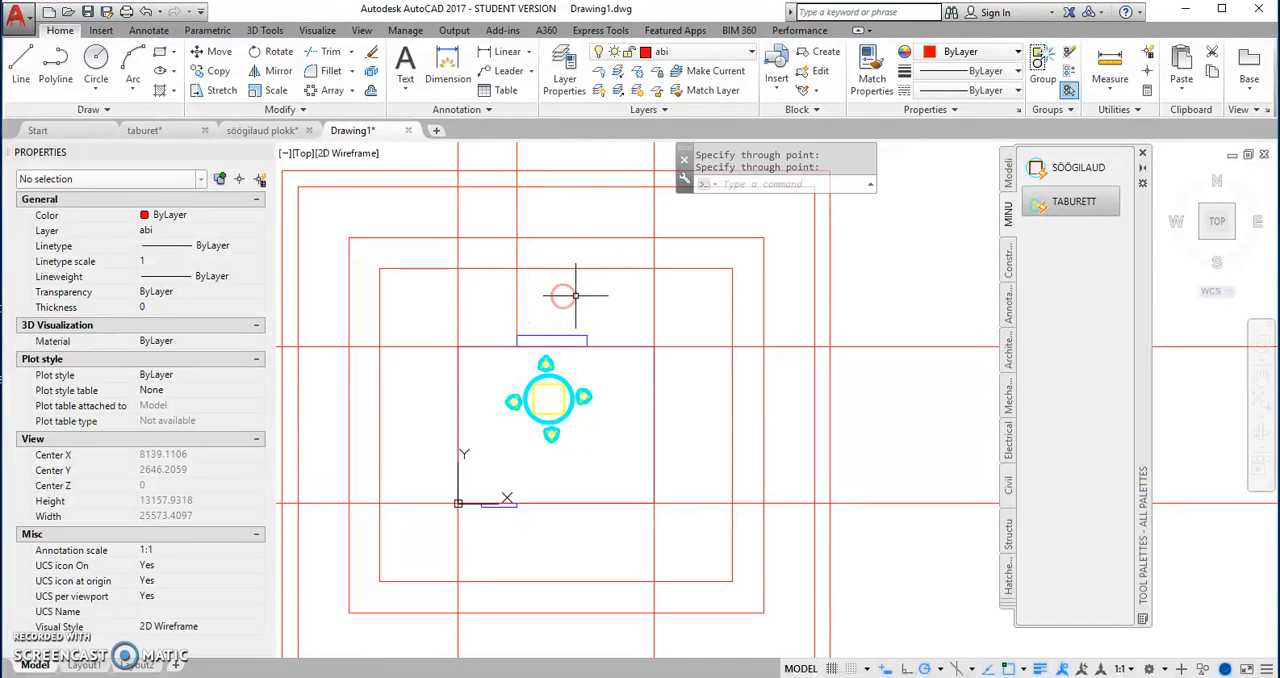
right_click(585, 296)
click(609, 306)
click(587, 335)
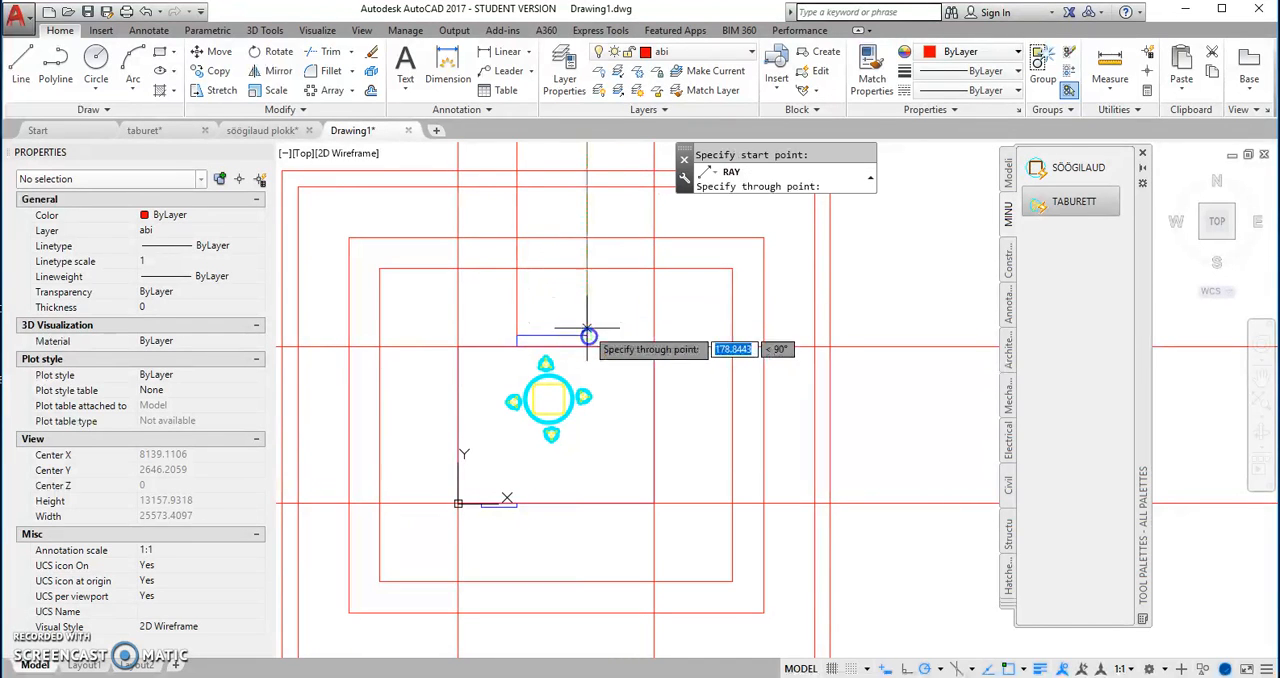
click(615, 302)
Step: Draw vertical rays downward from both outer corners of the small rectangle on the room's lower wall
right_click(642, 306)
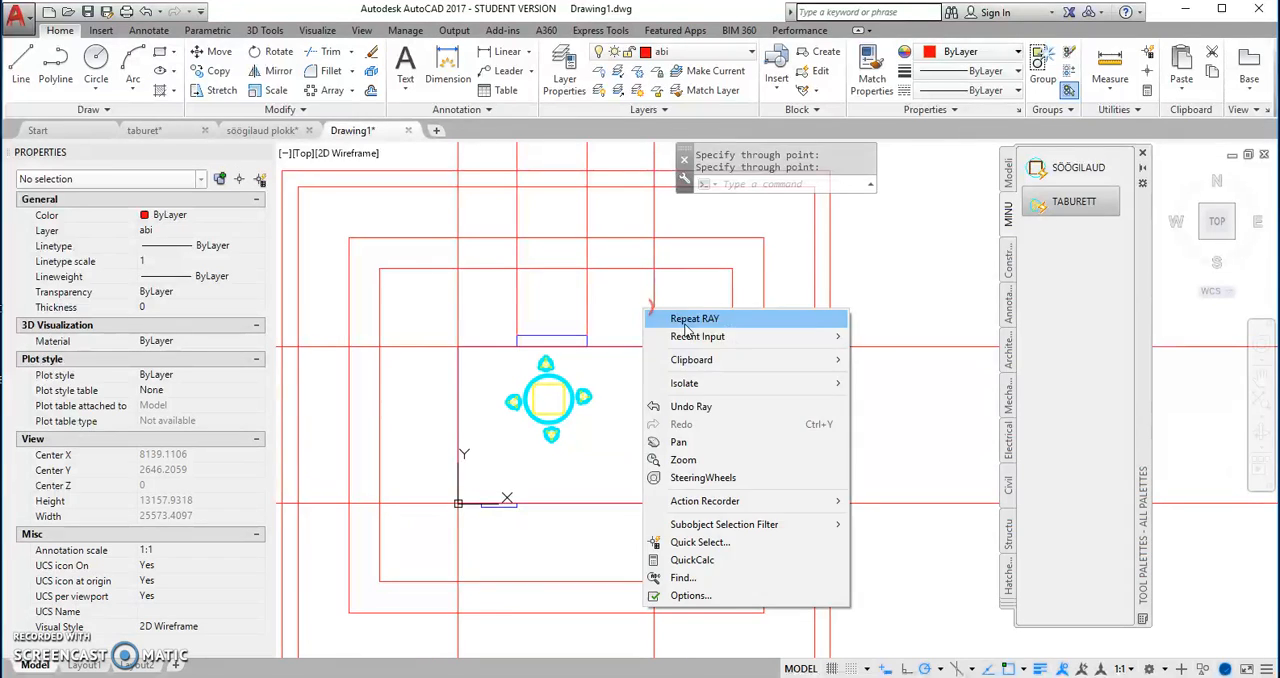
click(680, 320)
click(481, 508)
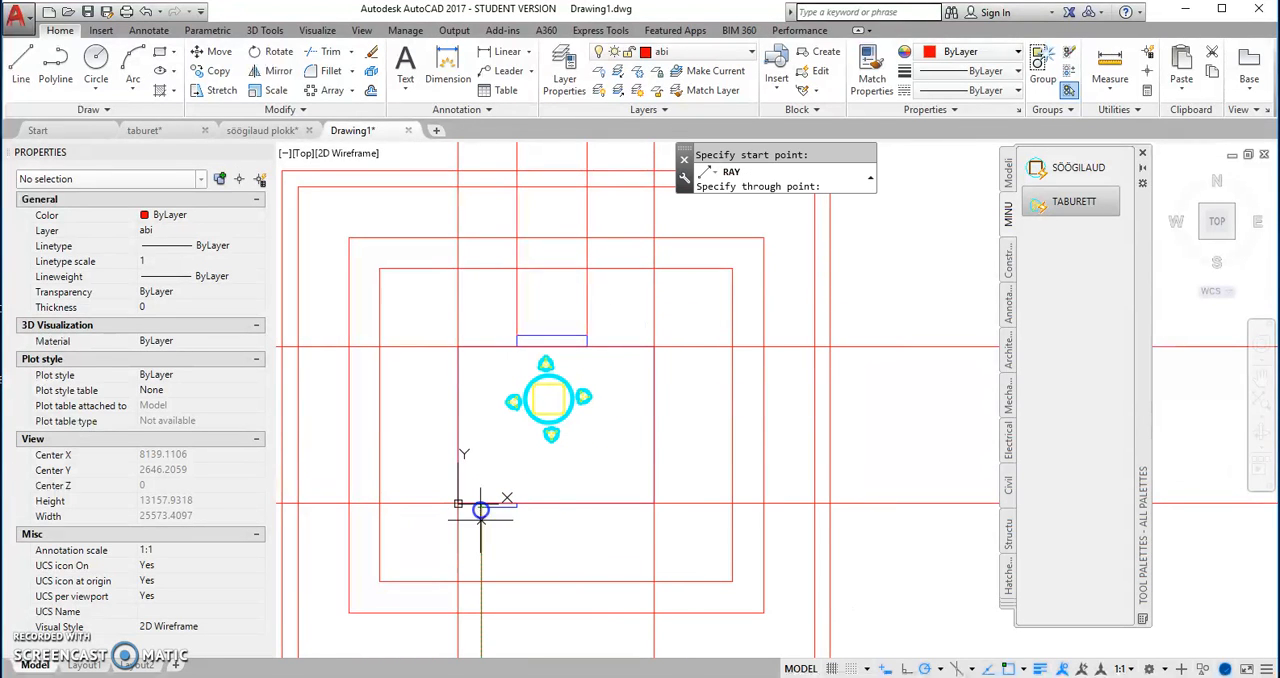
click(507, 524)
right_click(528, 520)
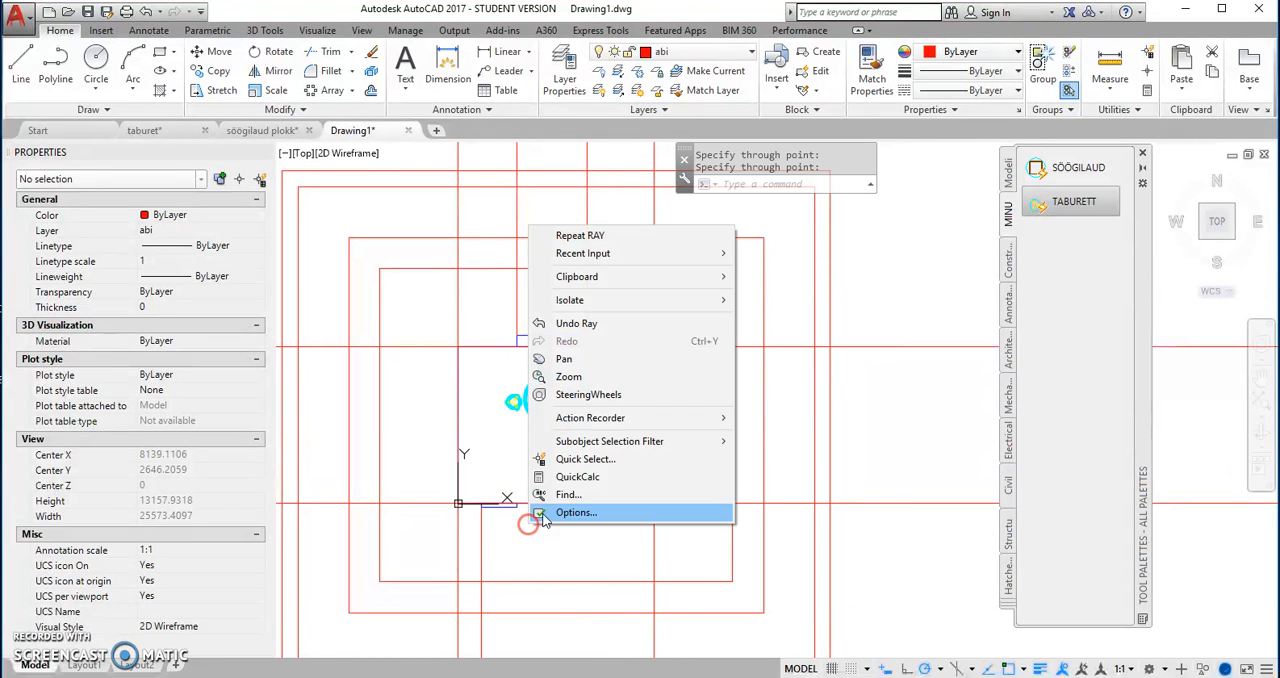
click(587, 236)
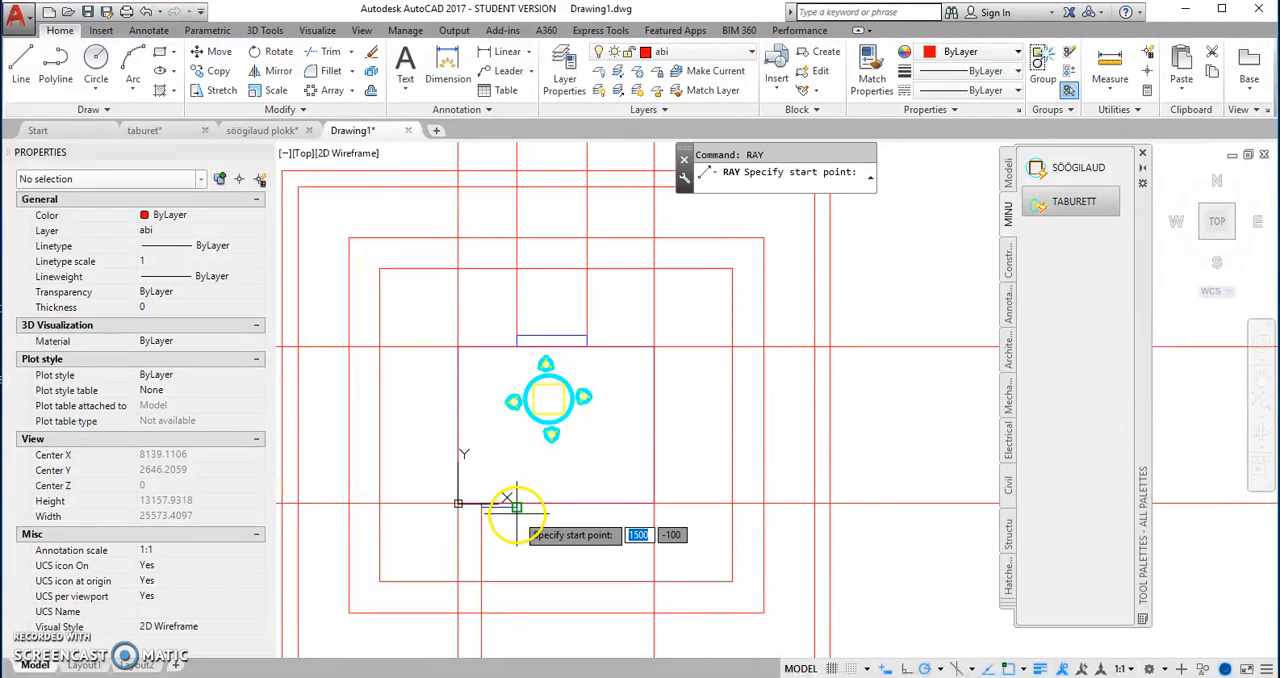
click(514, 510)
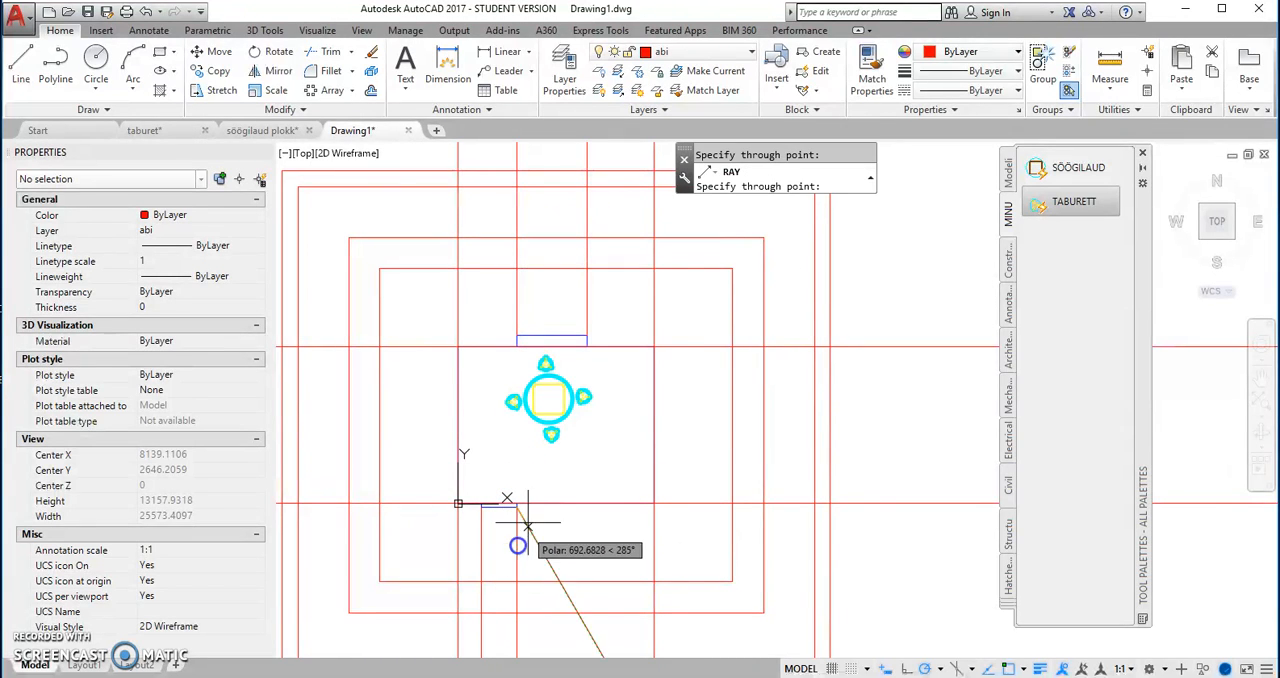
key(Return)
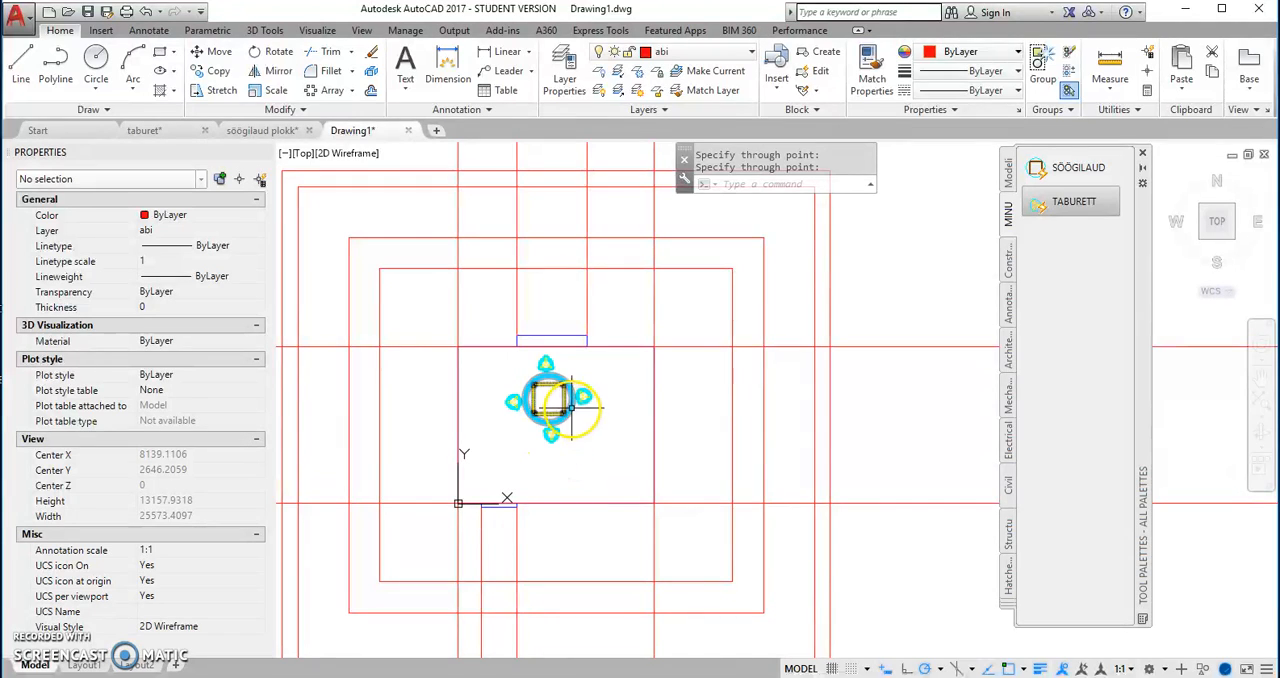
Step: Make peenjoon the current layer and draw the upper wall view as a room-wide rectangle between the innermost and outermost offsets
scroll(579, 412, up, 5)
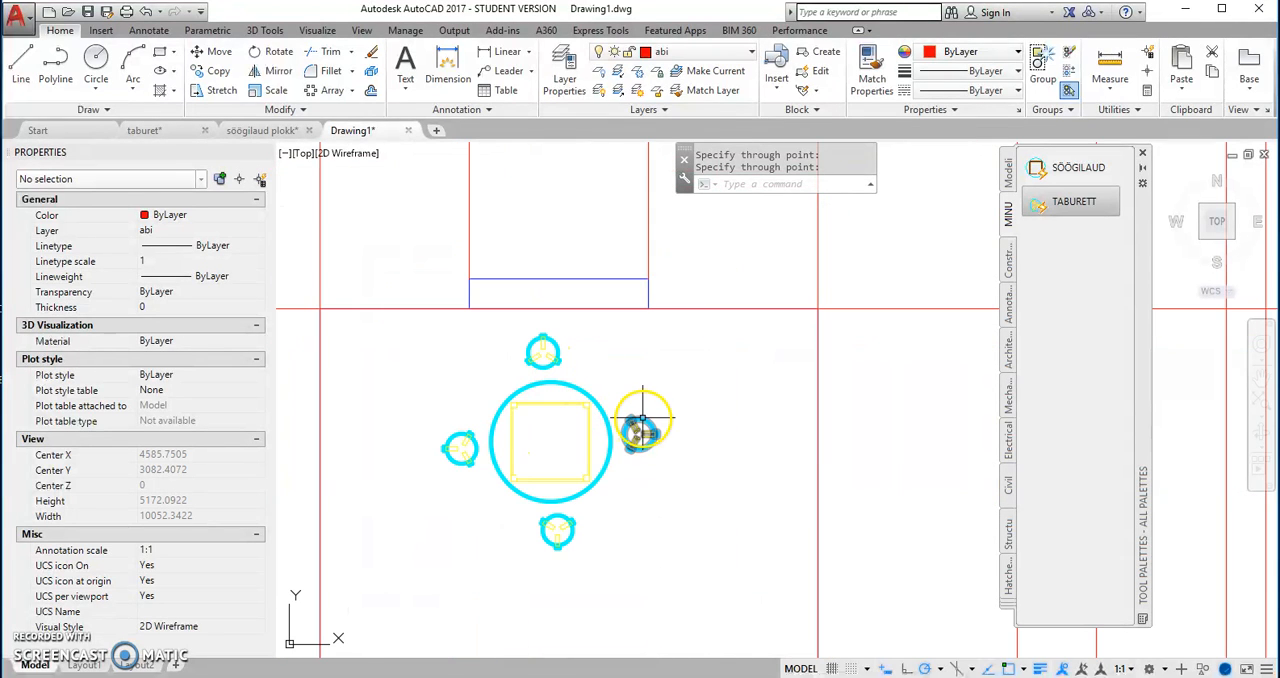
scroll(634, 397, down, 3)
scroll(634, 397, down, 2)
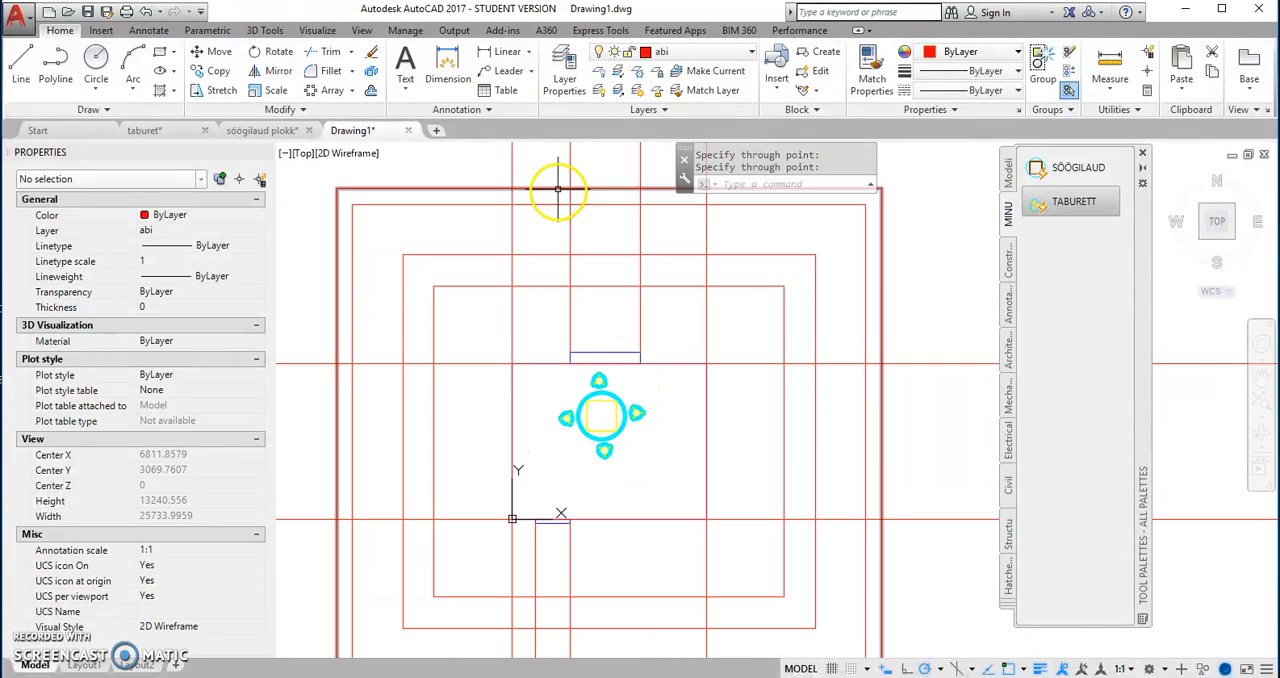
click(752, 58)
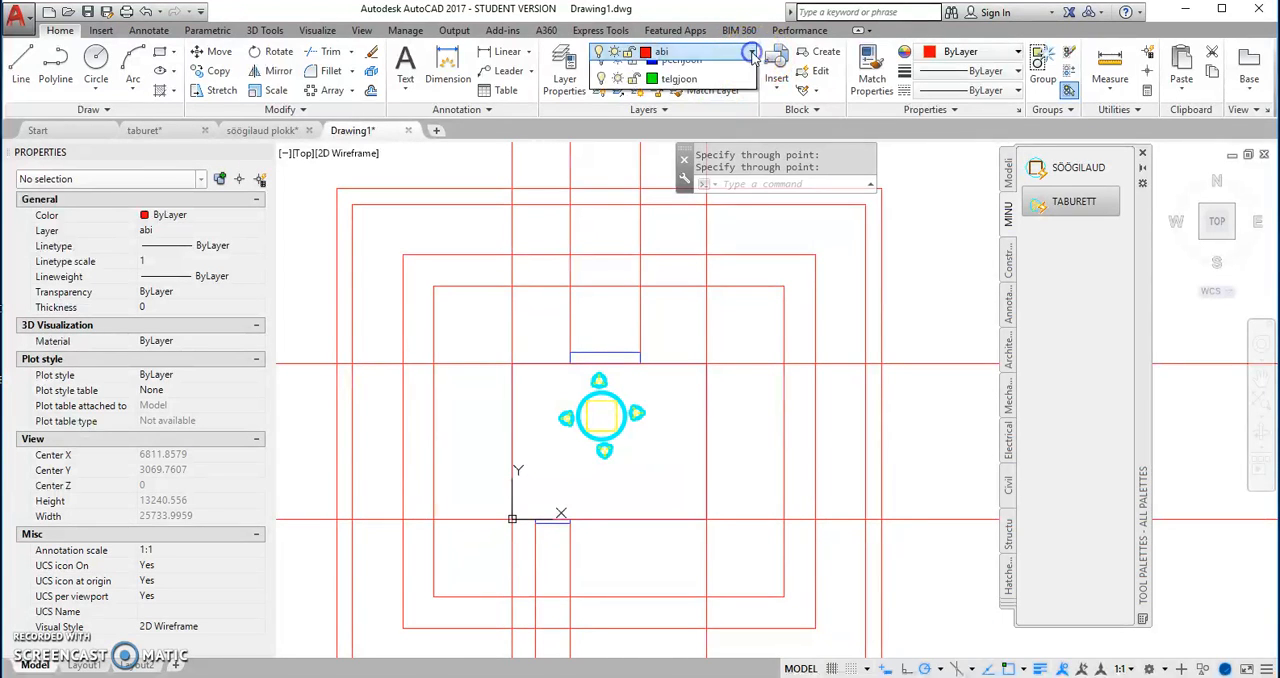
click(688, 170)
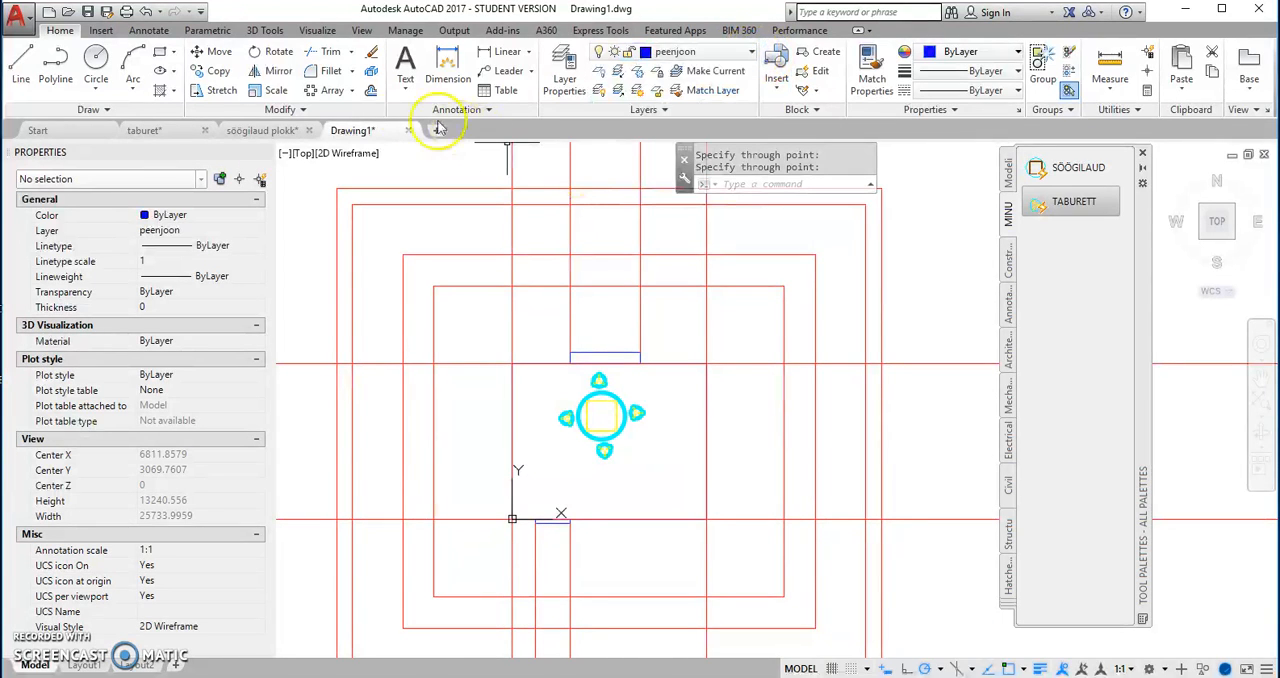
click(166, 57)
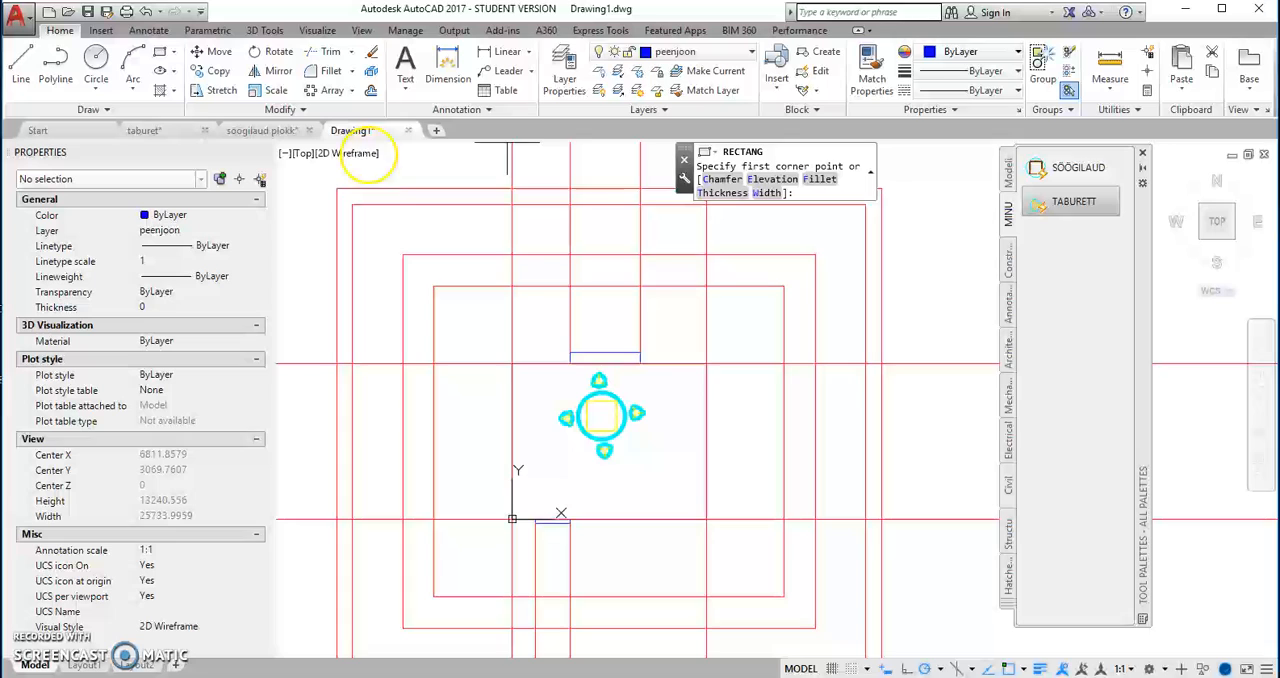
click(512, 285)
scroll(623, 306, down, 1)
scroll(663, 251, up, 1)
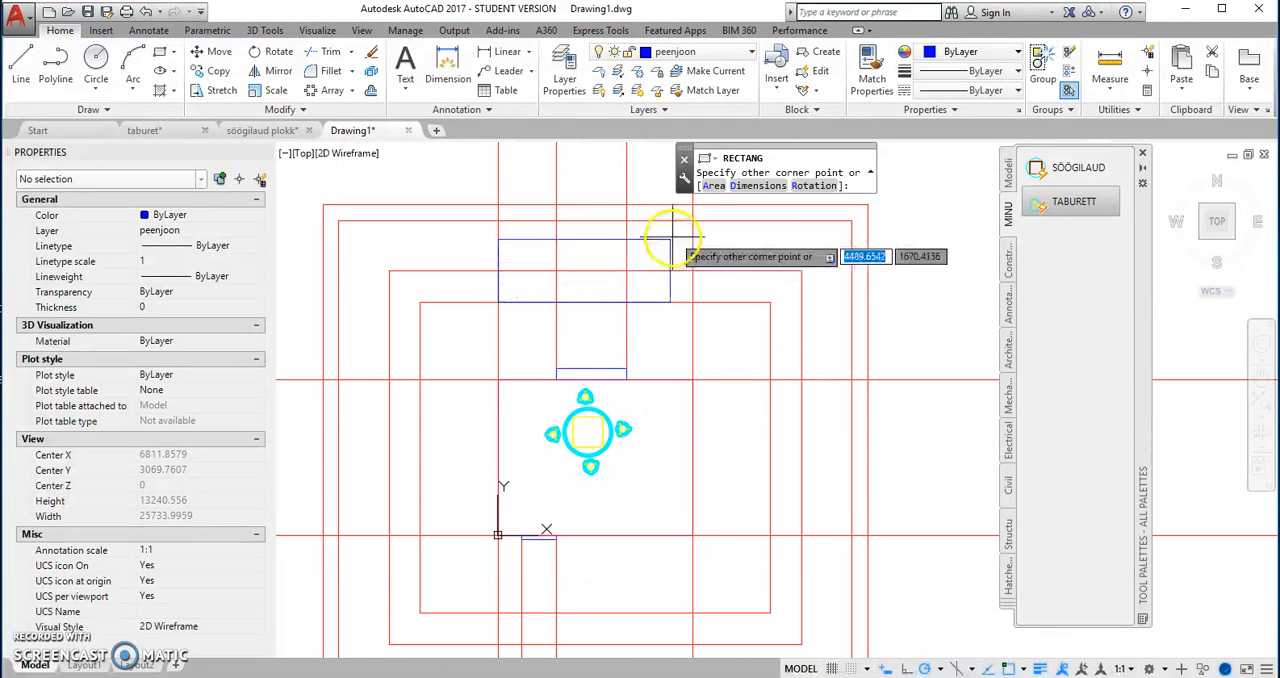
key(Escape)
Step: Draw the 1800 by 1300 window rectangle in the upper wall view, between the two window rays and the two middle offsets
right_click(557, 243)
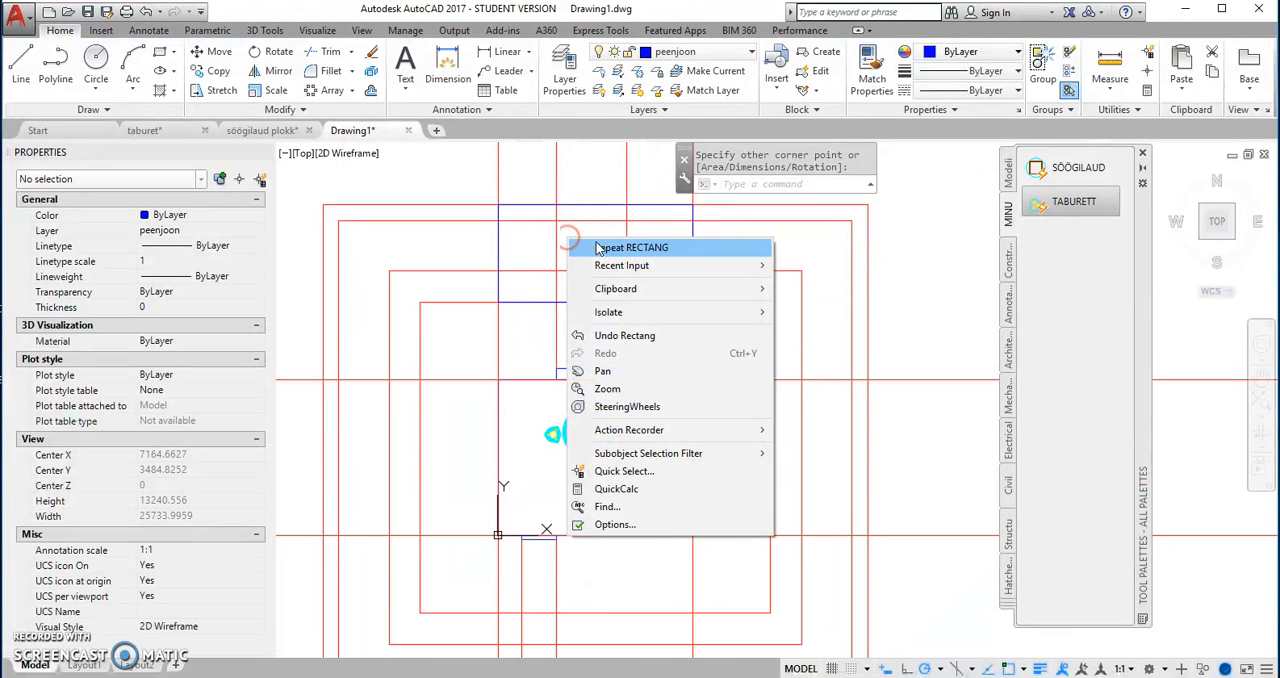
click(575, 249)
click(624, 220)
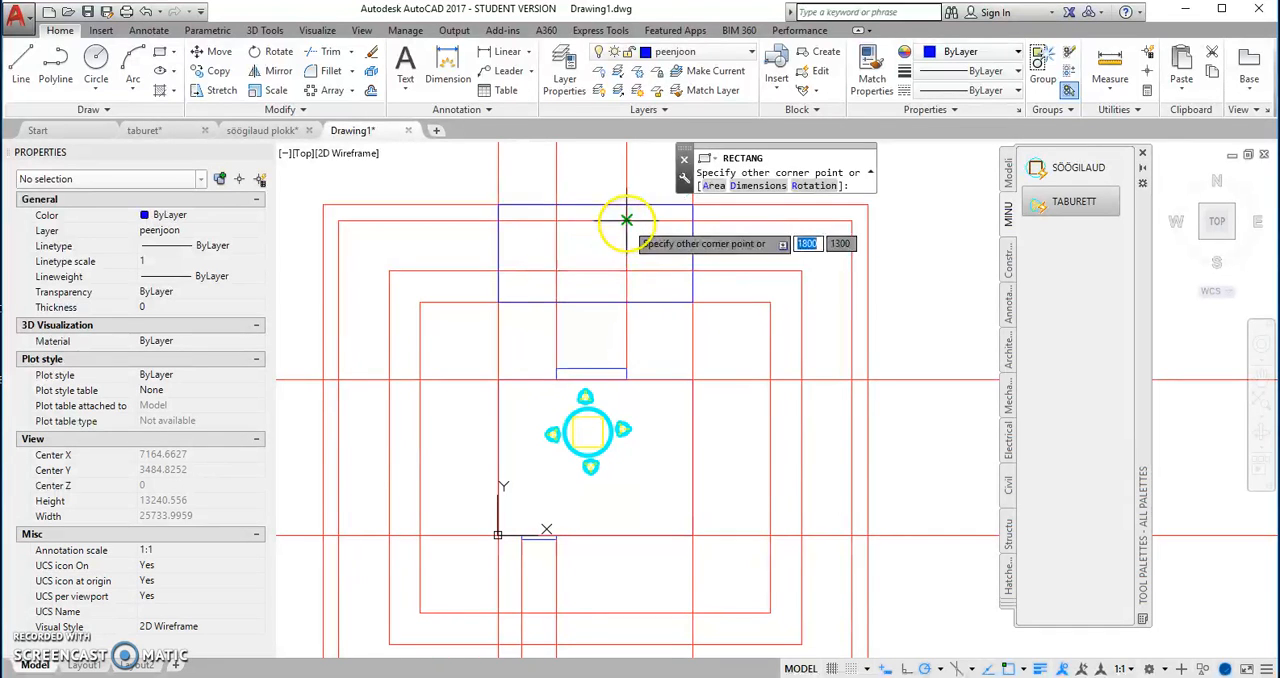
scroll(598, 317, up, 3)
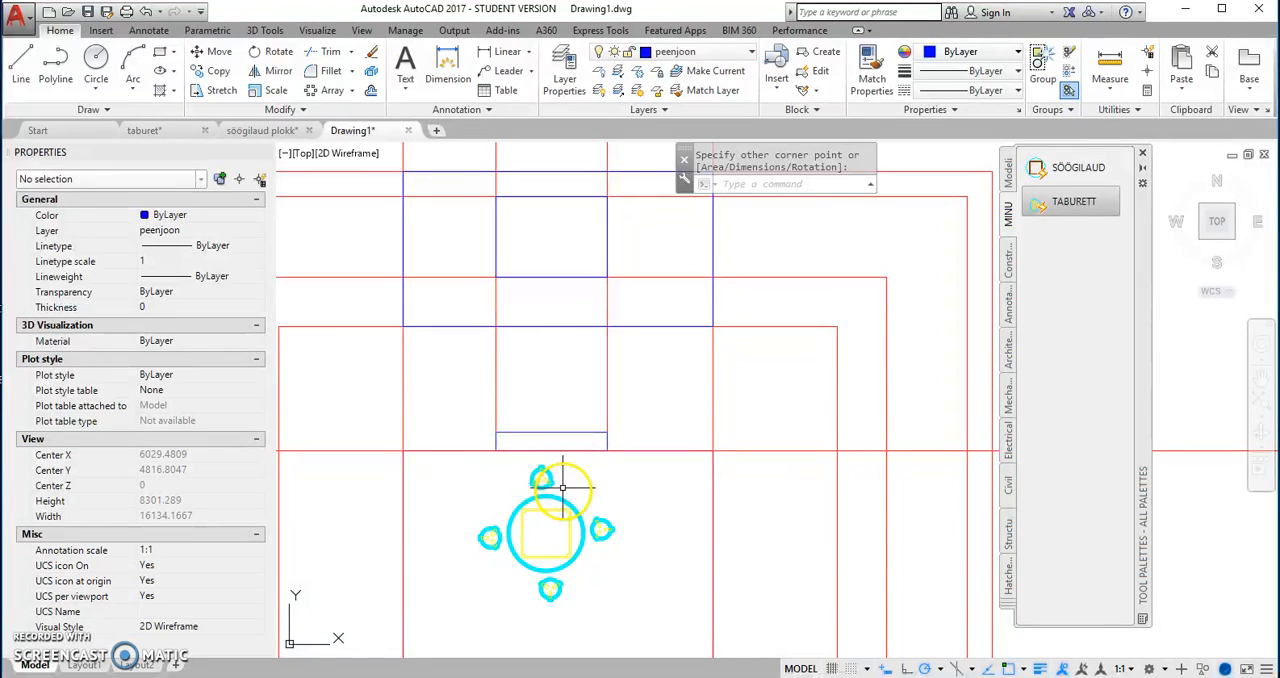
key(Escape)
Step: Copy the stool above the table from its centre straight up onto the floor line of the upper wall view
click(541, 477)
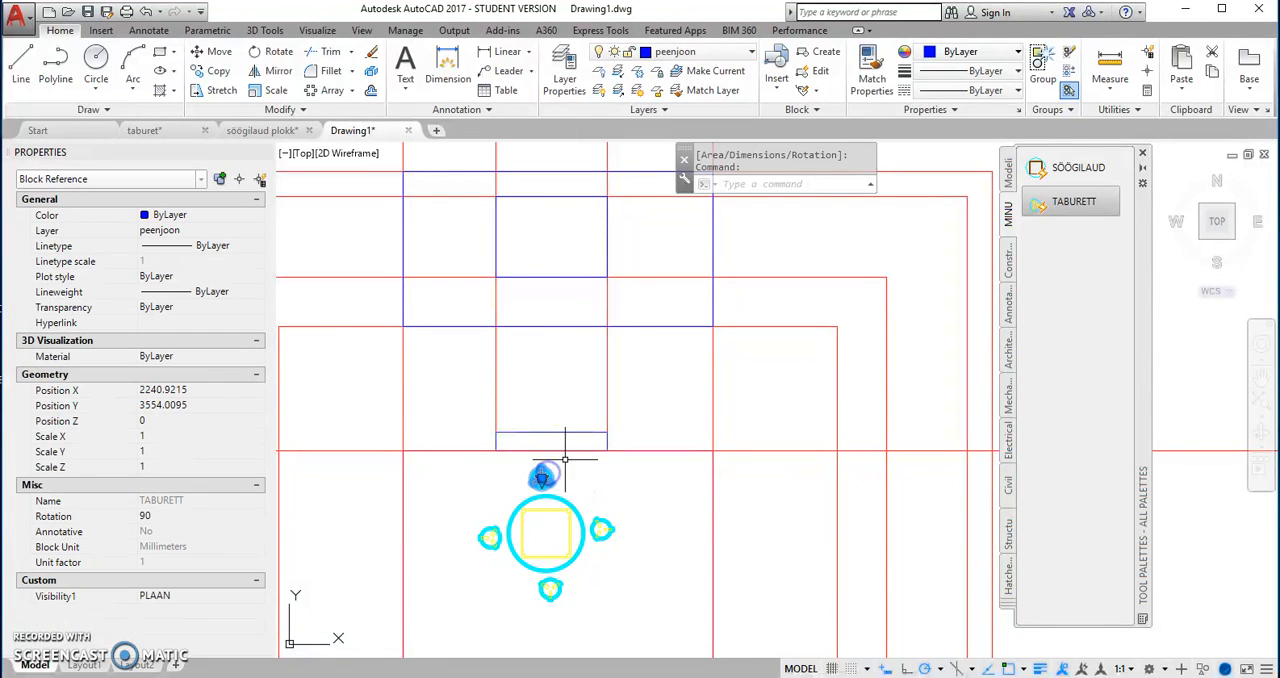
right_click(563, 472)
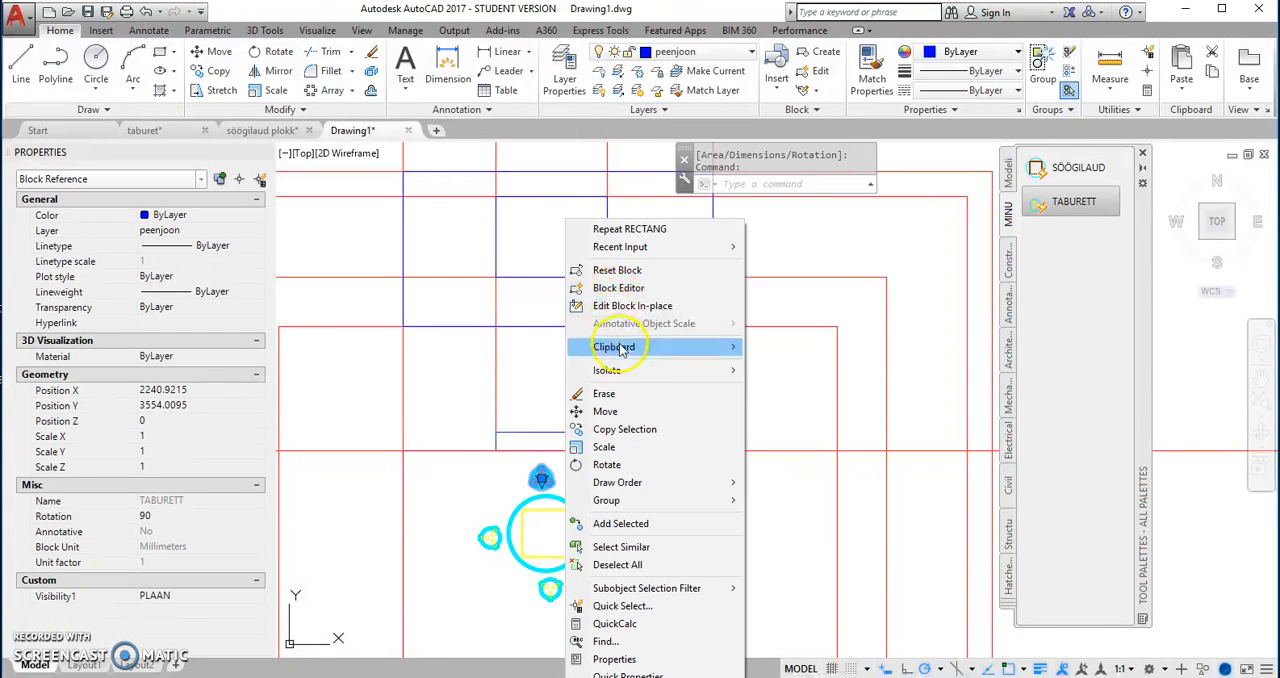
click(625, 429)
scroll(543, 490, up, 5)
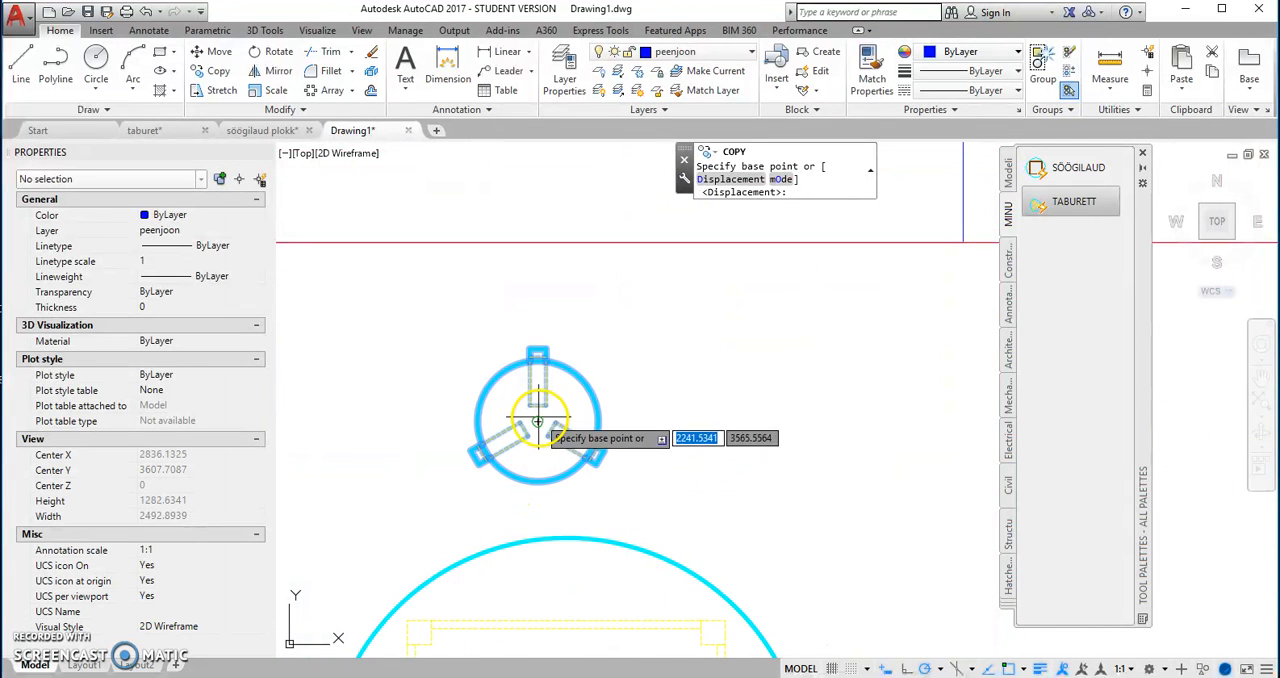
click(537, 422)
scroll(537, 423, down, 4)
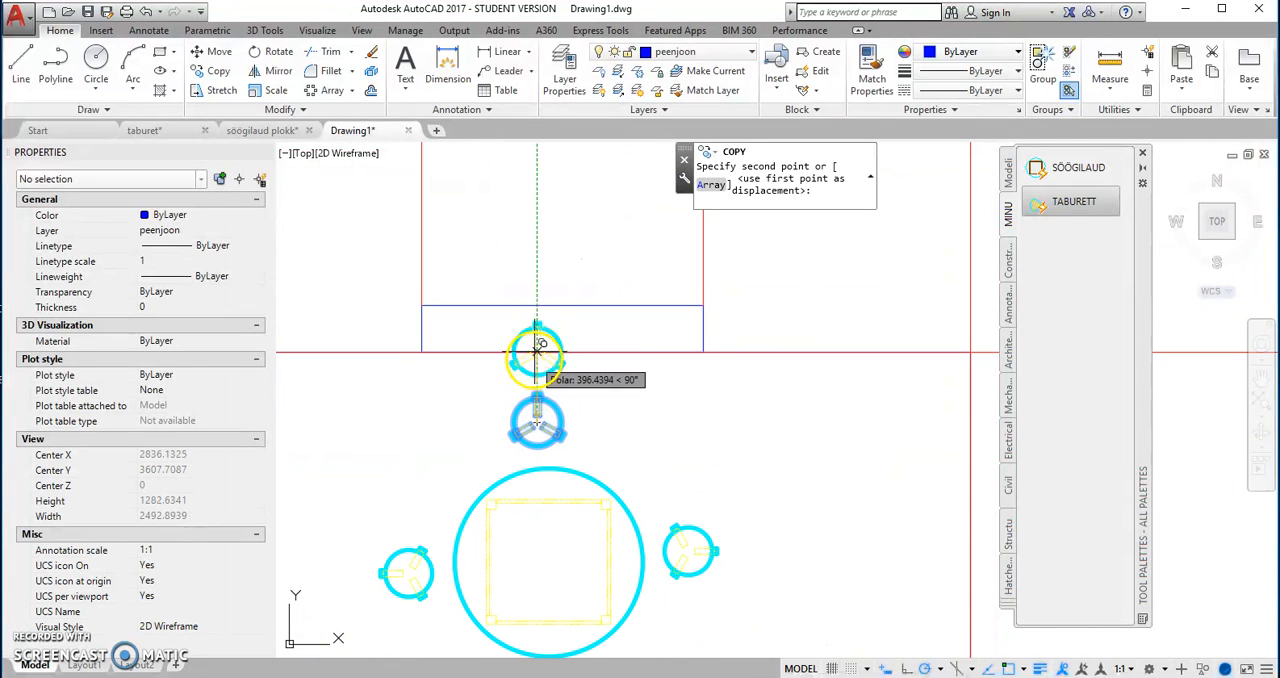
scroll(532, 338, down, 3)
middle_drag(527, 258, 534, 357)
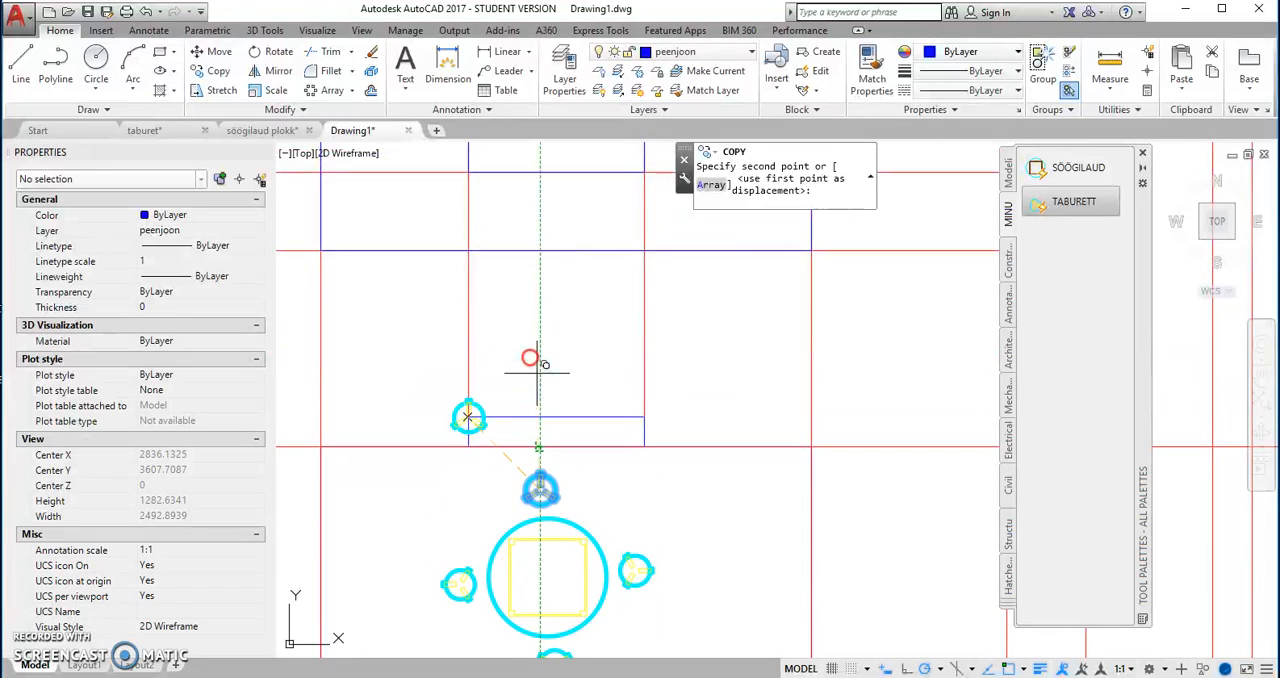
right_click(556, 270)
click(575, 285)
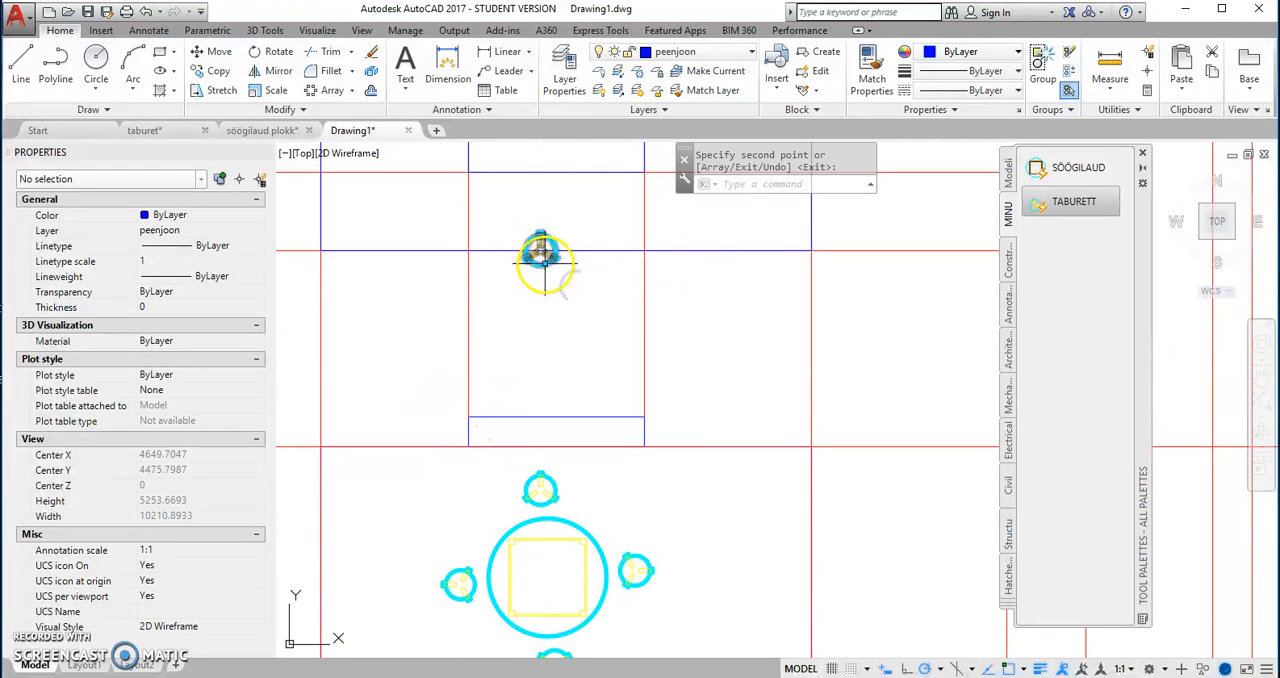
key(Return)
Step: Switch the copied stool's visibility state to VAADE
click(543, 258)
scroll(540, 252, up, 2)
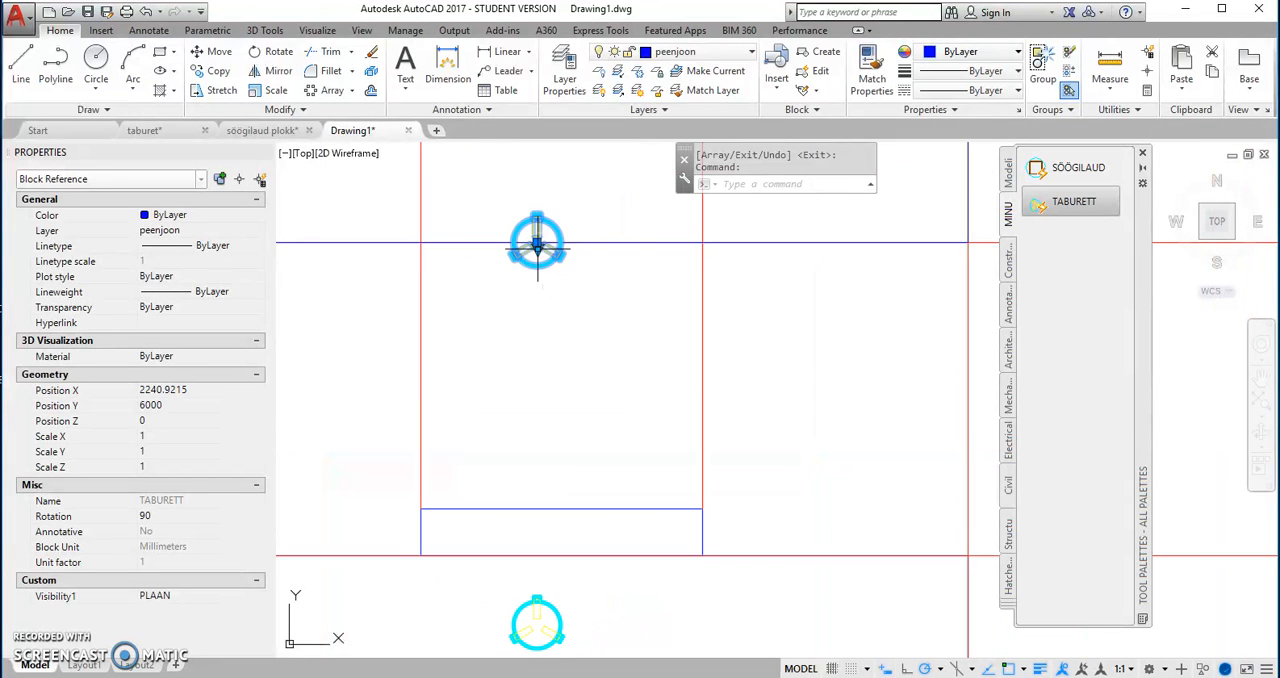
click(578, 283)
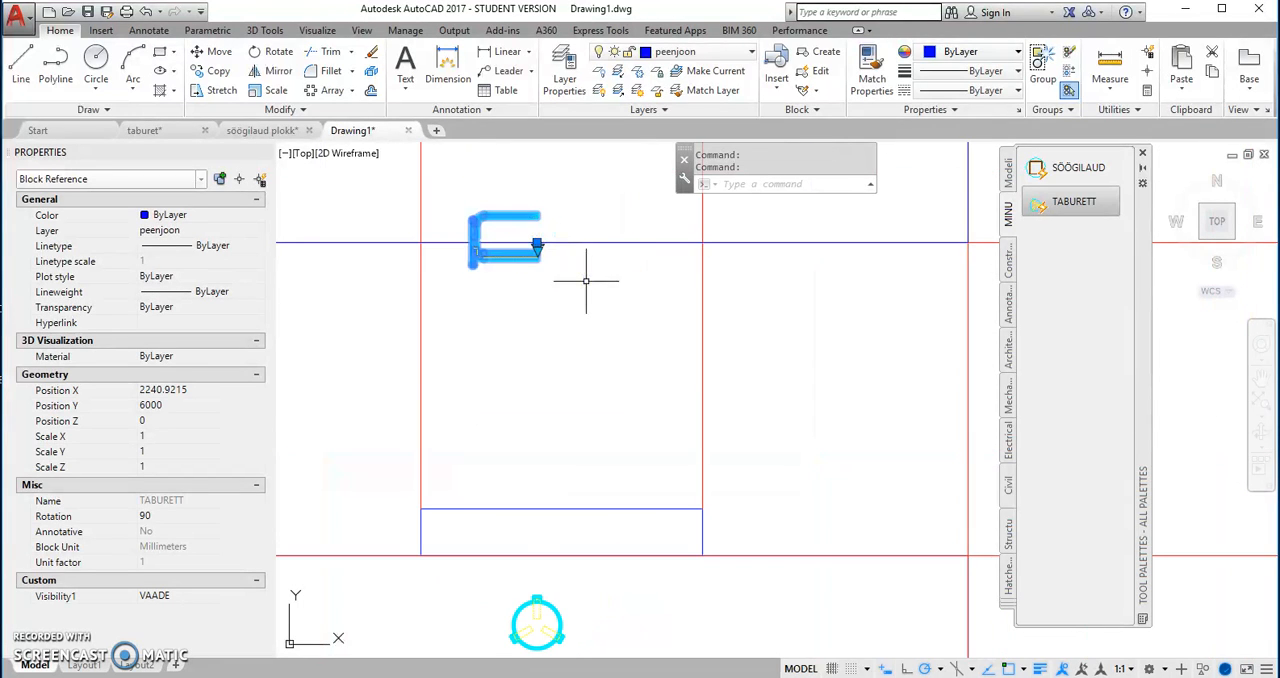
Step: Rotate the stool view about its insertion point so that it stands upright on the wall view's floor line
scroll(568, 317, down, 2)
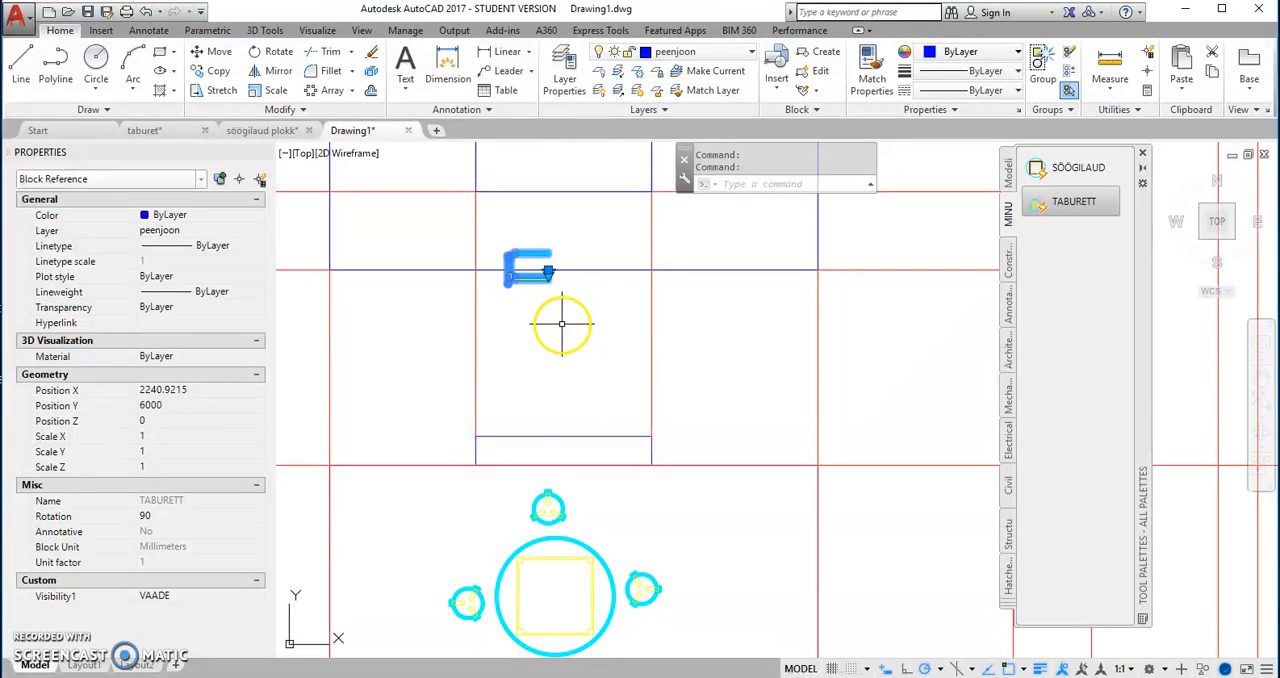
right_click(538, 314)
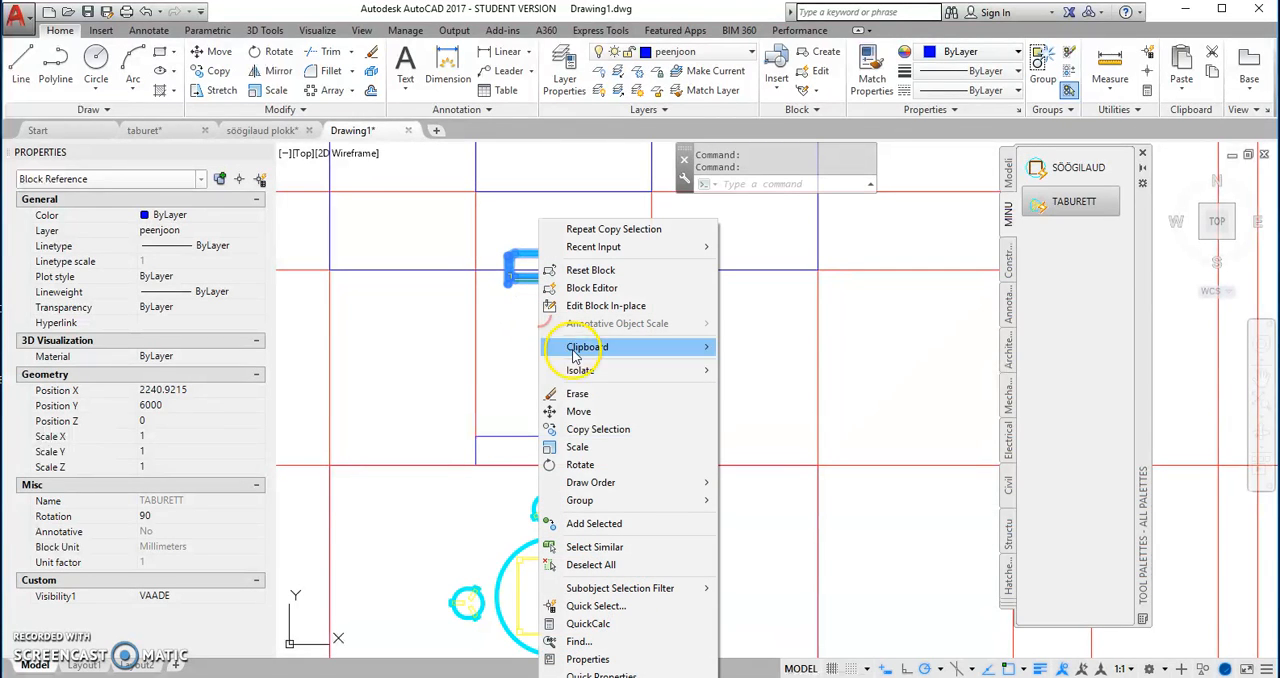
click(562, 464)
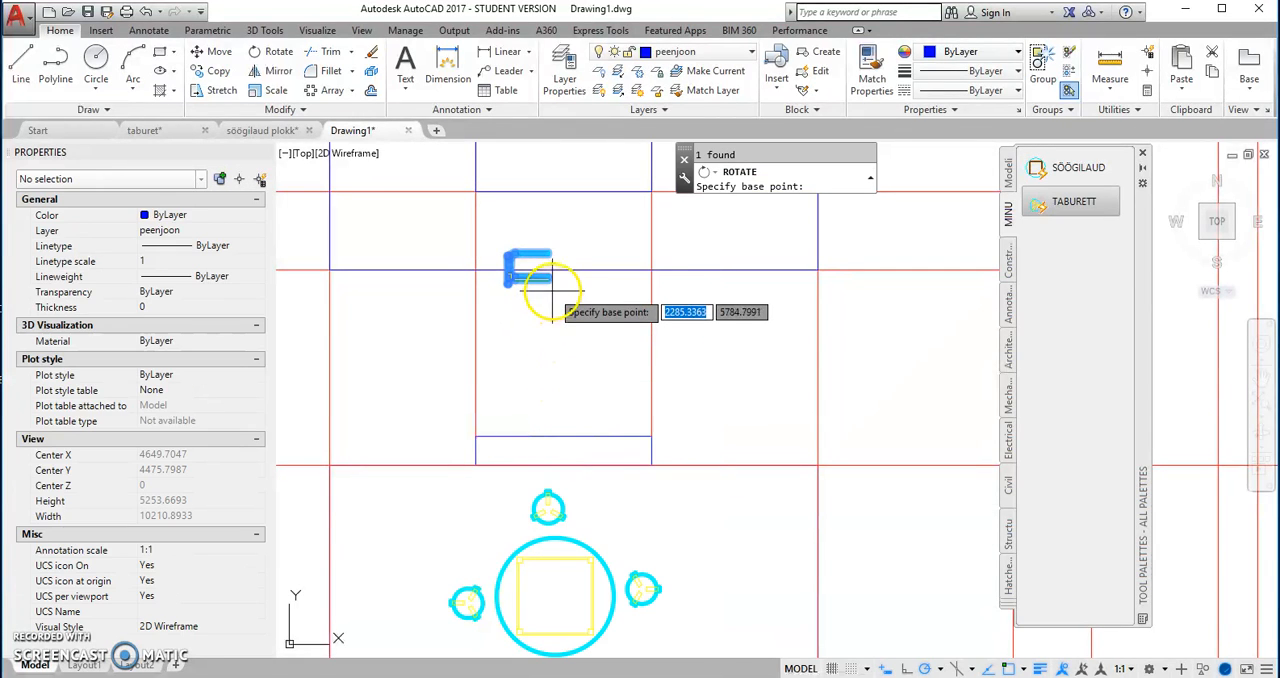
scroll(540, 265, up, 3)
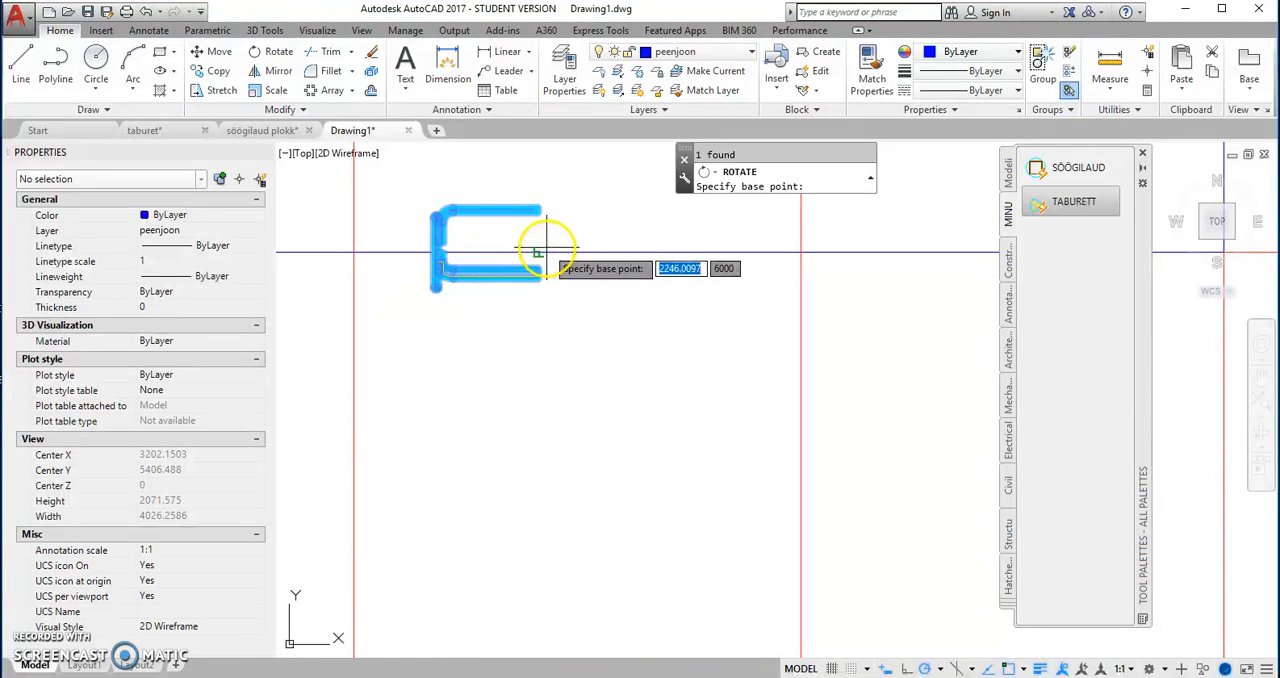
click(539, 252)
scroll(600, 343, down, 4)
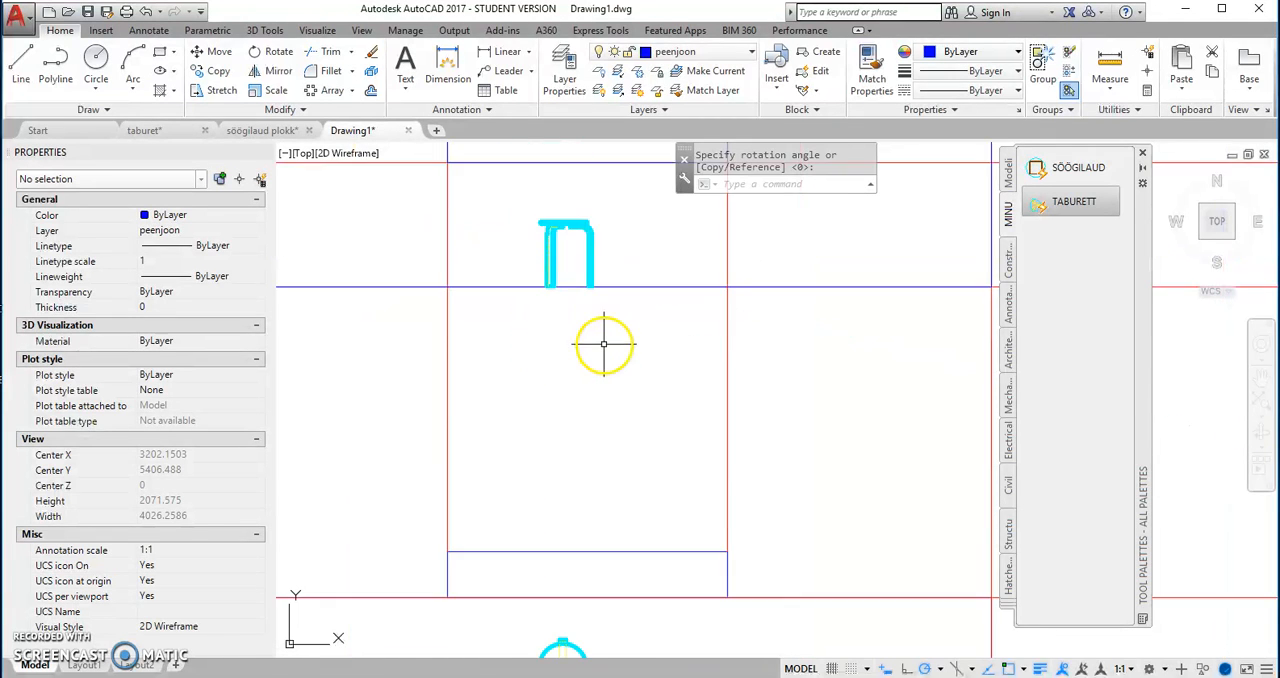
Step: Copy the stool on the table's east side from its centre straight up onto the floor line of the upper wall view
click(645, 505)
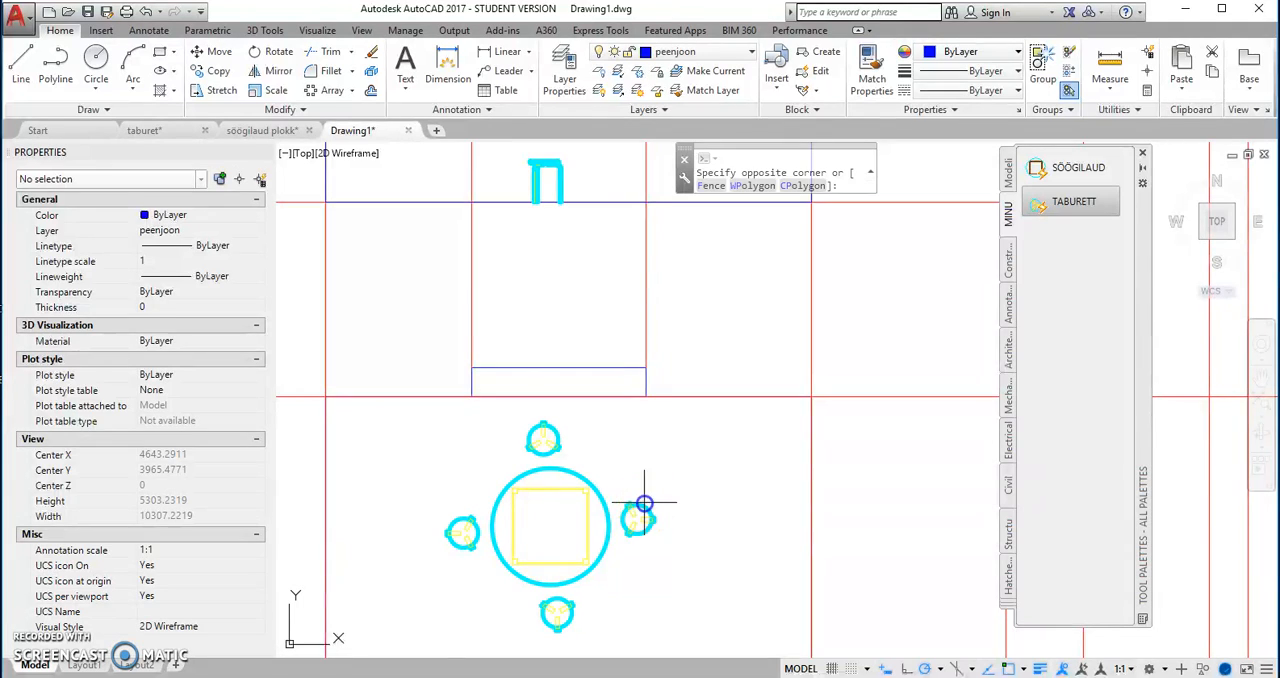
click(631, 518)
right_click(657, 465)
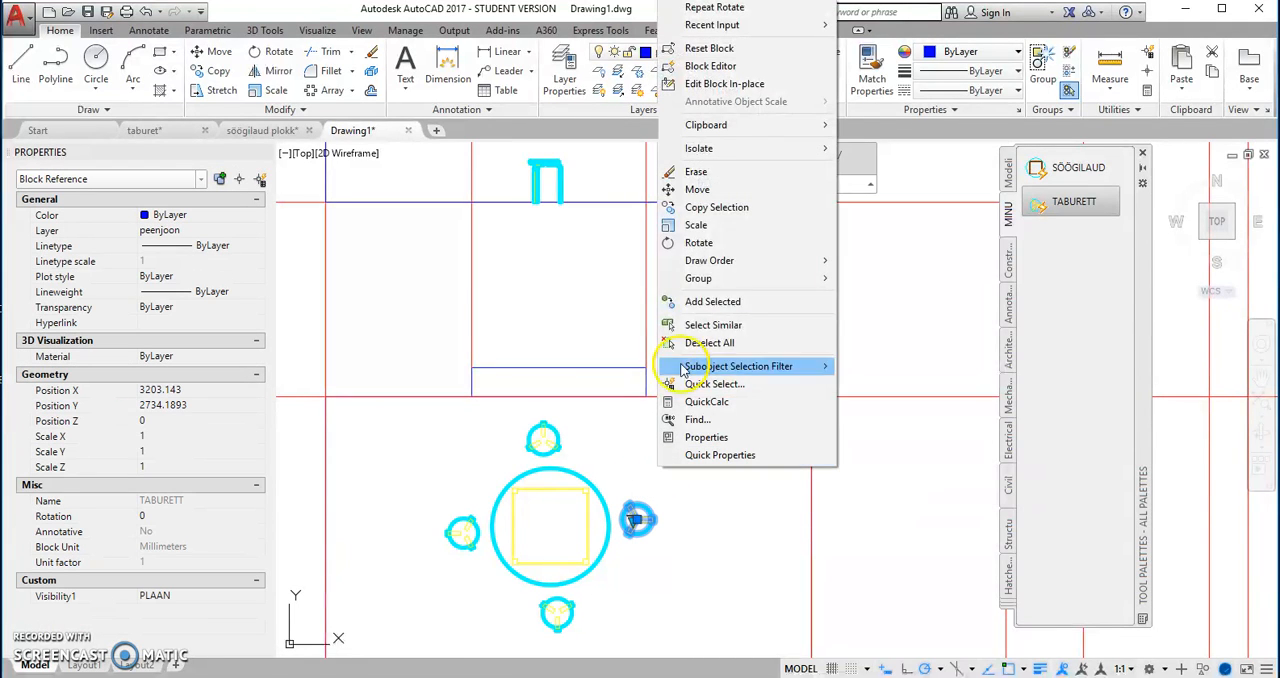
click(720, 206)
scroll(622, 567, up, 4)
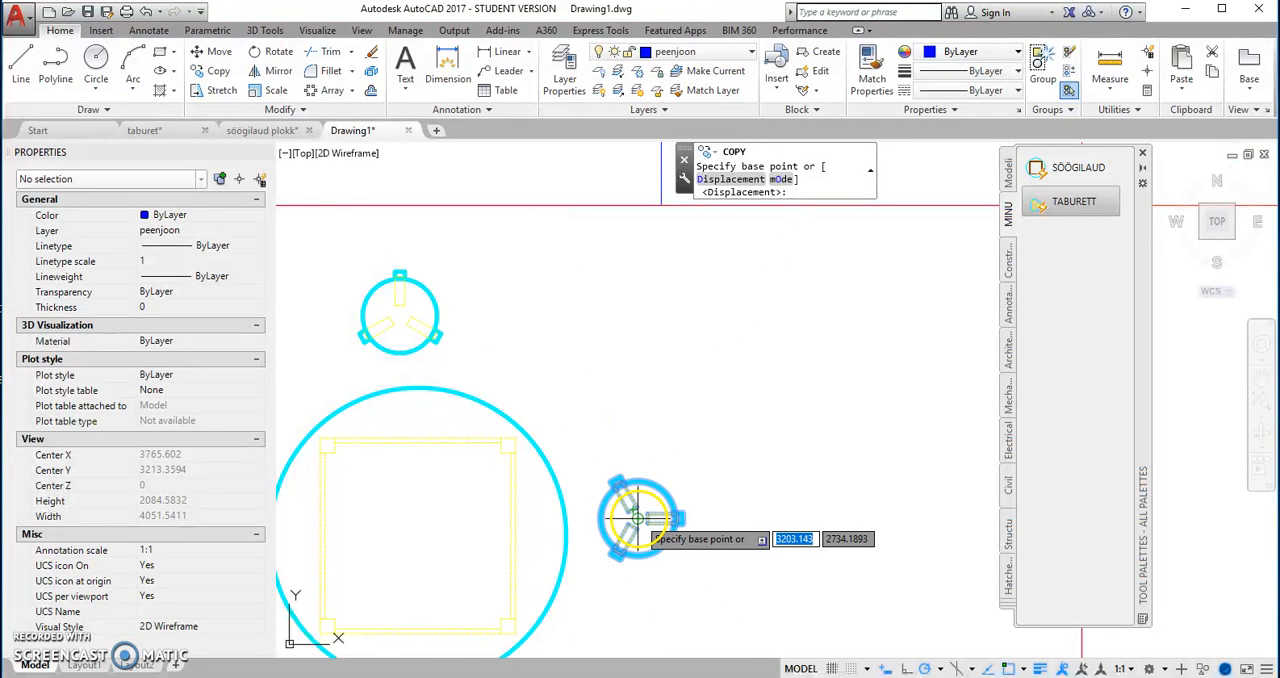
click(638, 518)
scroll(638, 517, down, 6)
scroll(628, 316, up, 2)
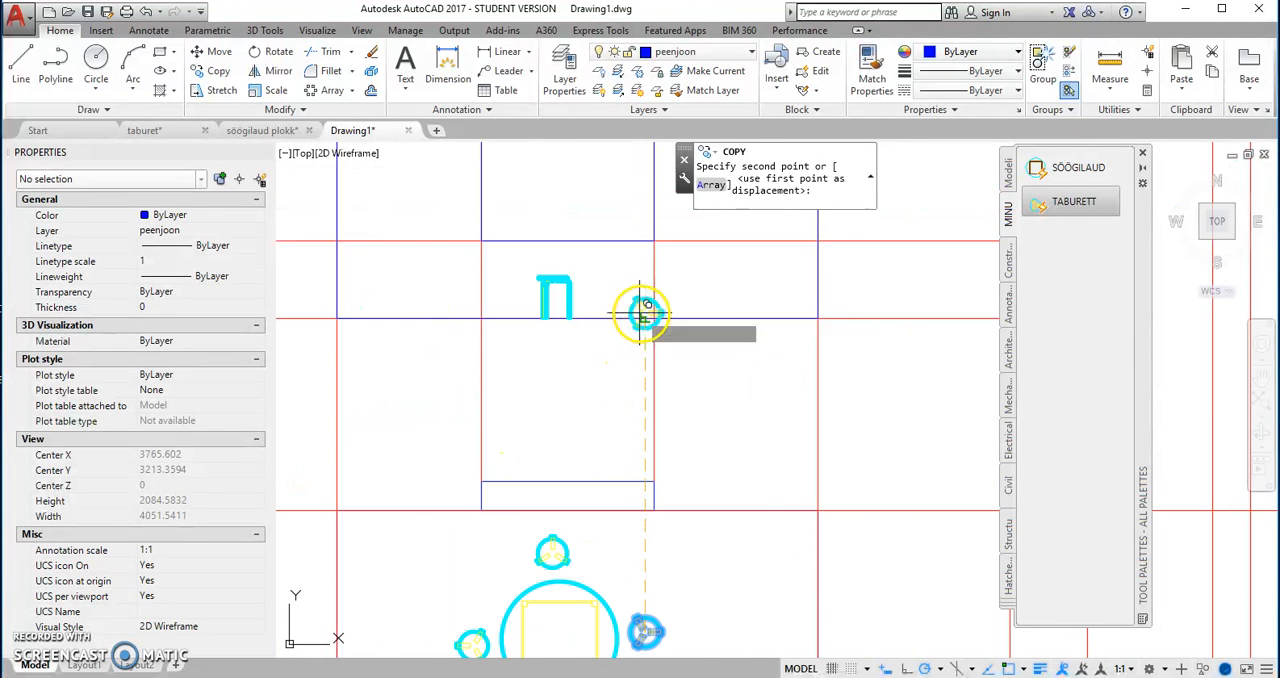
click(646, 312)
right_click(650, 272)
click(665, 284)
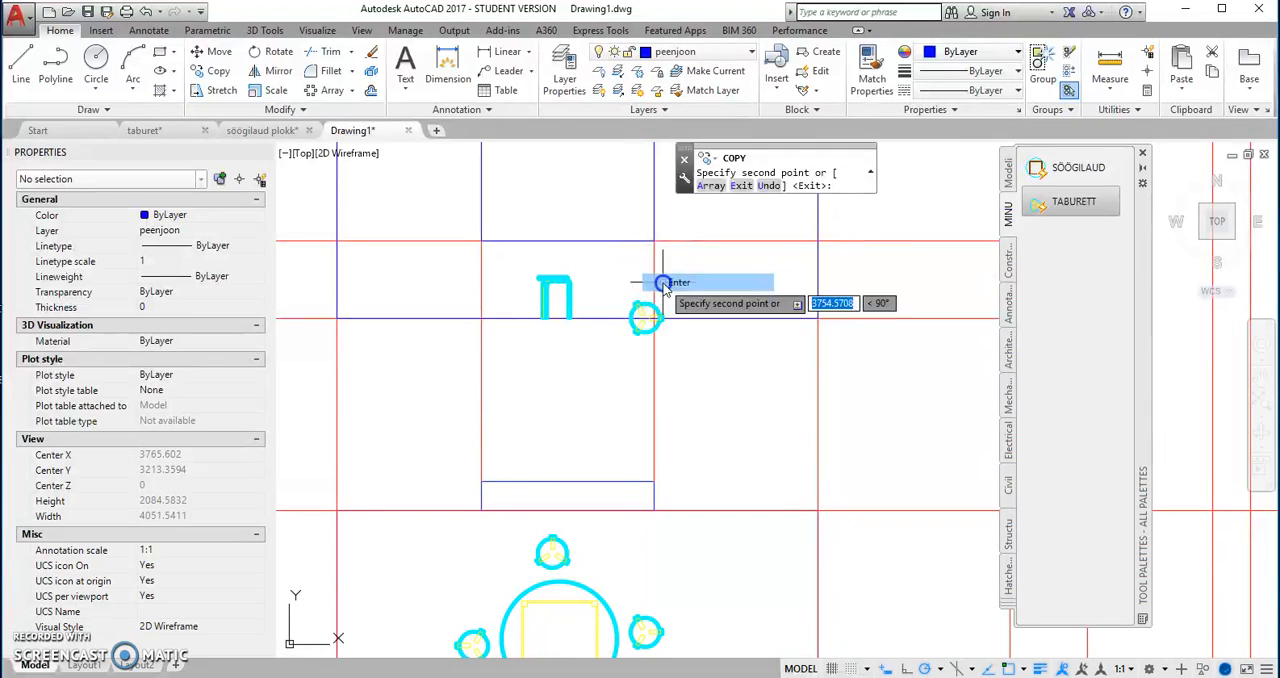
Step: Switch the newly copied stool on the floor line to the VAADE visibility state and deselect it
click(639, 305)
scroll(645, 318, up, 4)
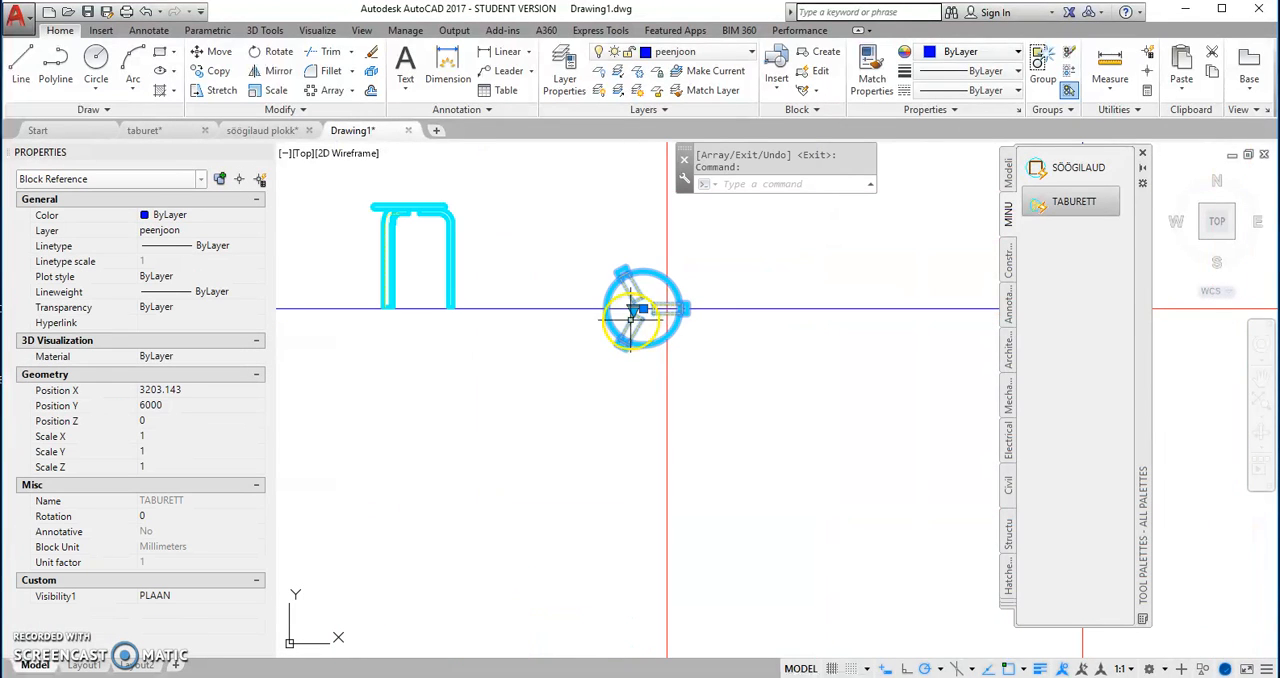
click(672, 340)
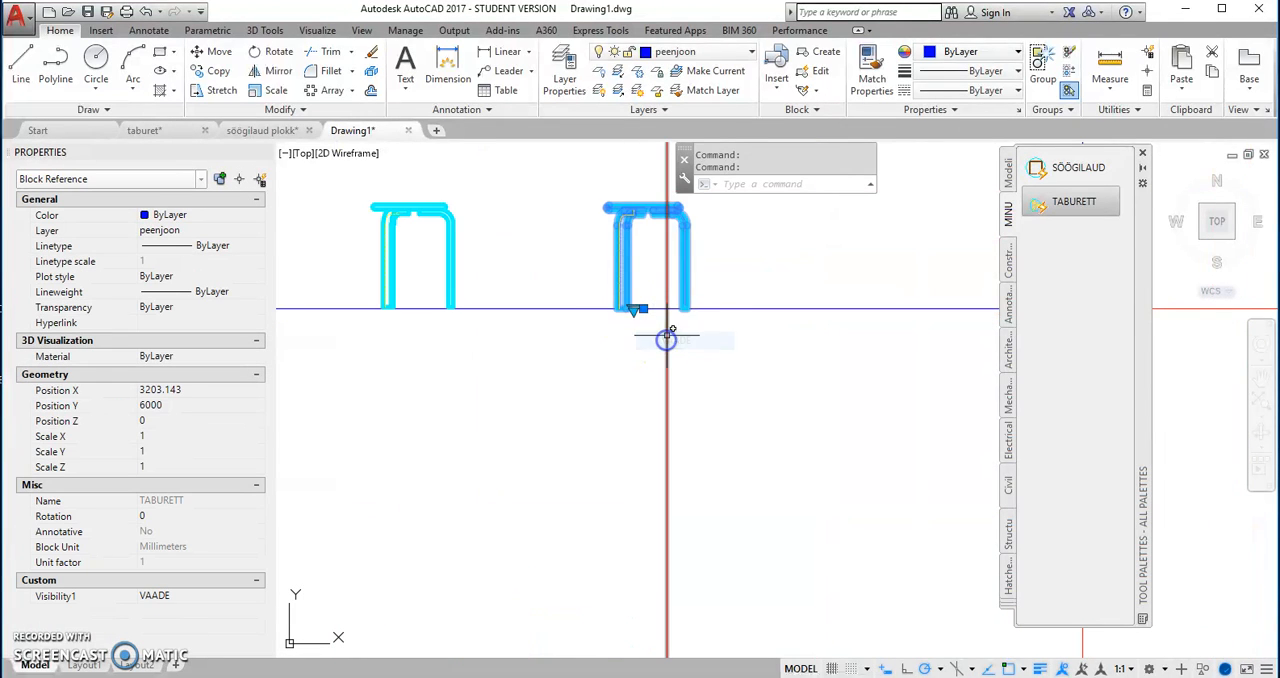
scroll(638, 352, down, 7)
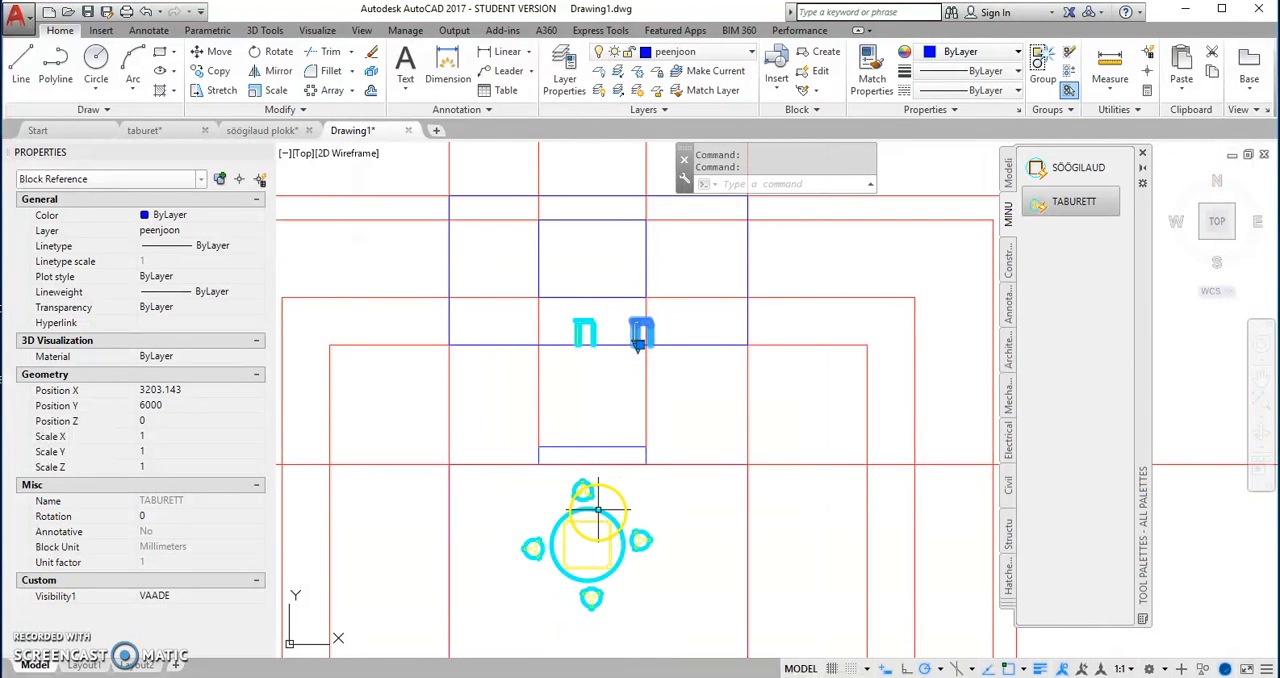
key(Escape)
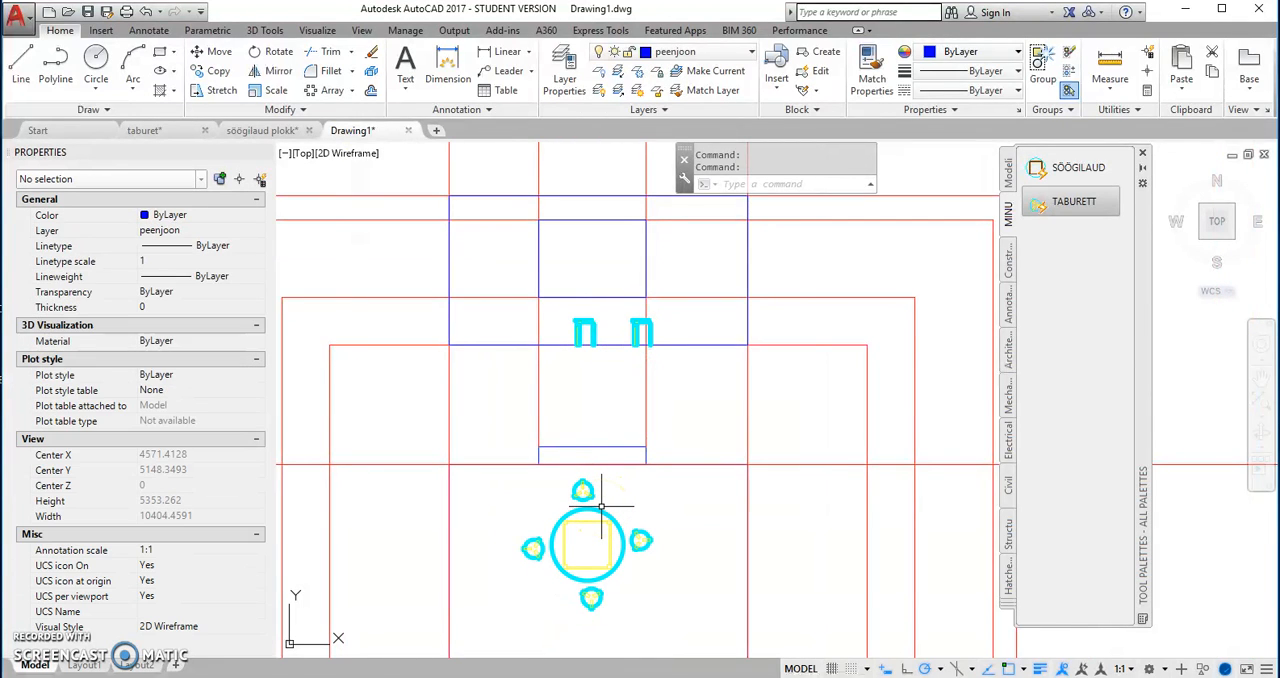
Step: Copy the round table from its centre straight up onto the floor line of the upper wall view
click(586, 538)
right_click(586, 538)
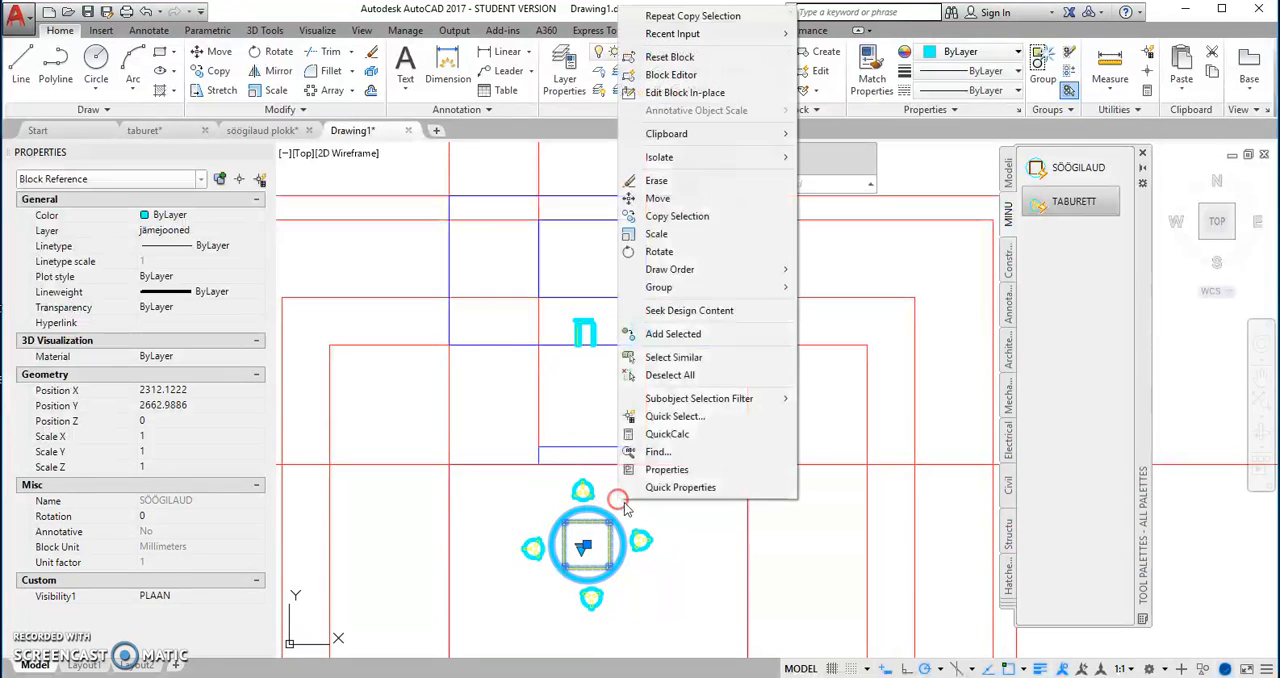
click(678, 216)
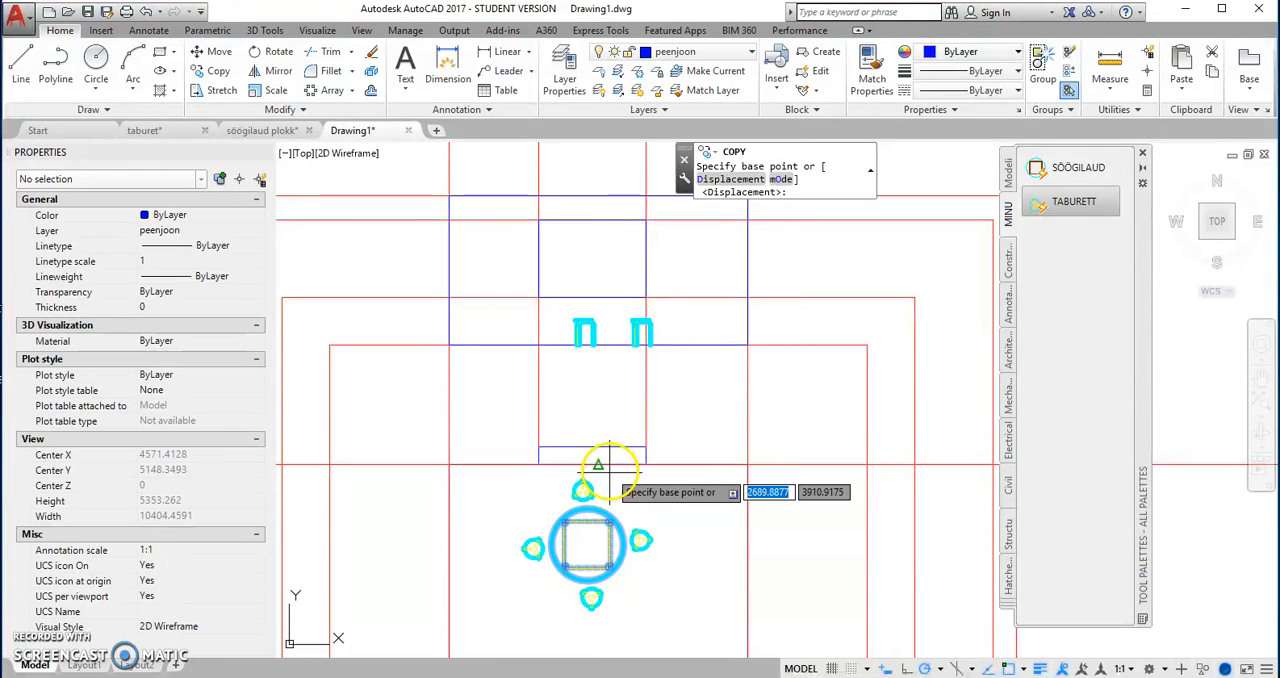
click(586, 543)
scroll(591, 391, up, 3)
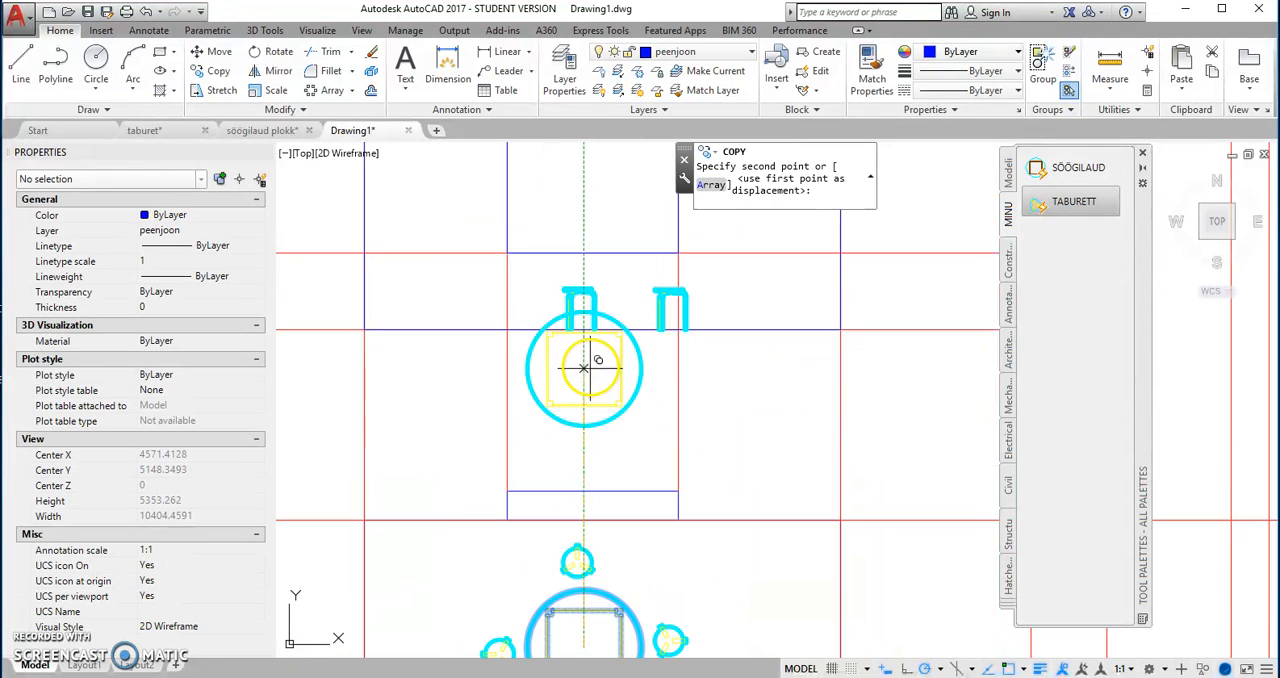
click(582, 303)
right_click(612, 352)
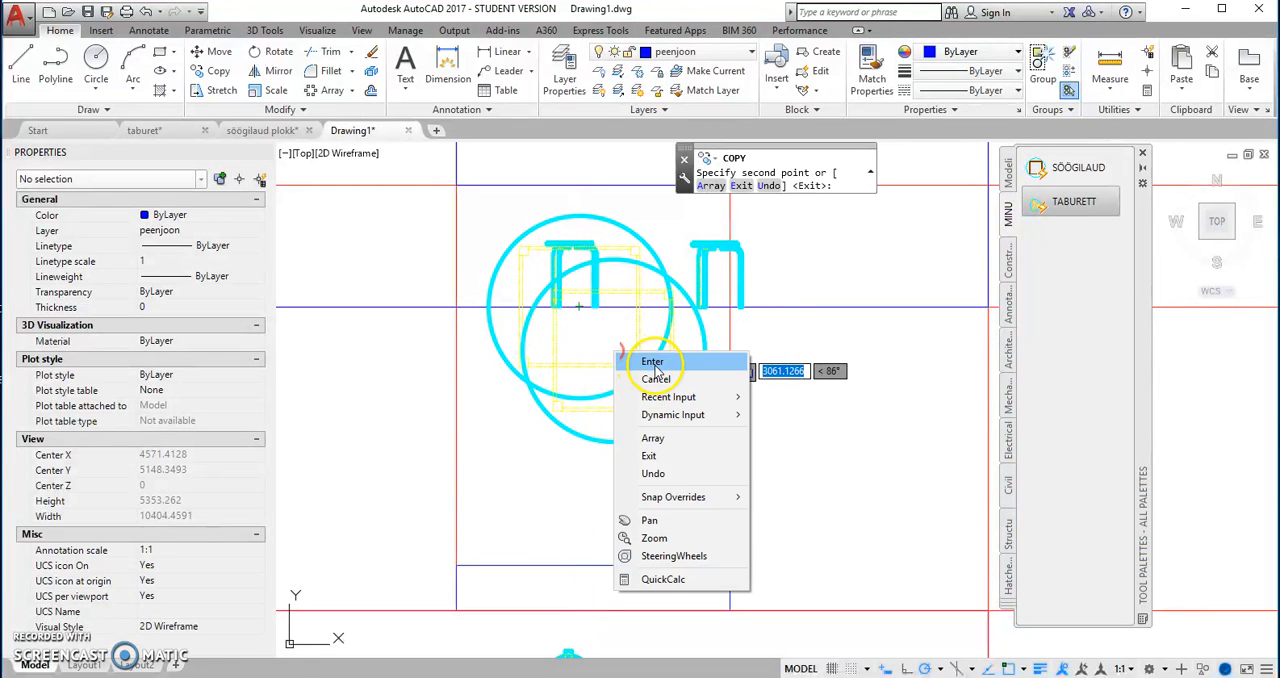
click(655, 360)
Step: Switch the copied table's visibility state to VAADE and deselect it
click(547, 340)
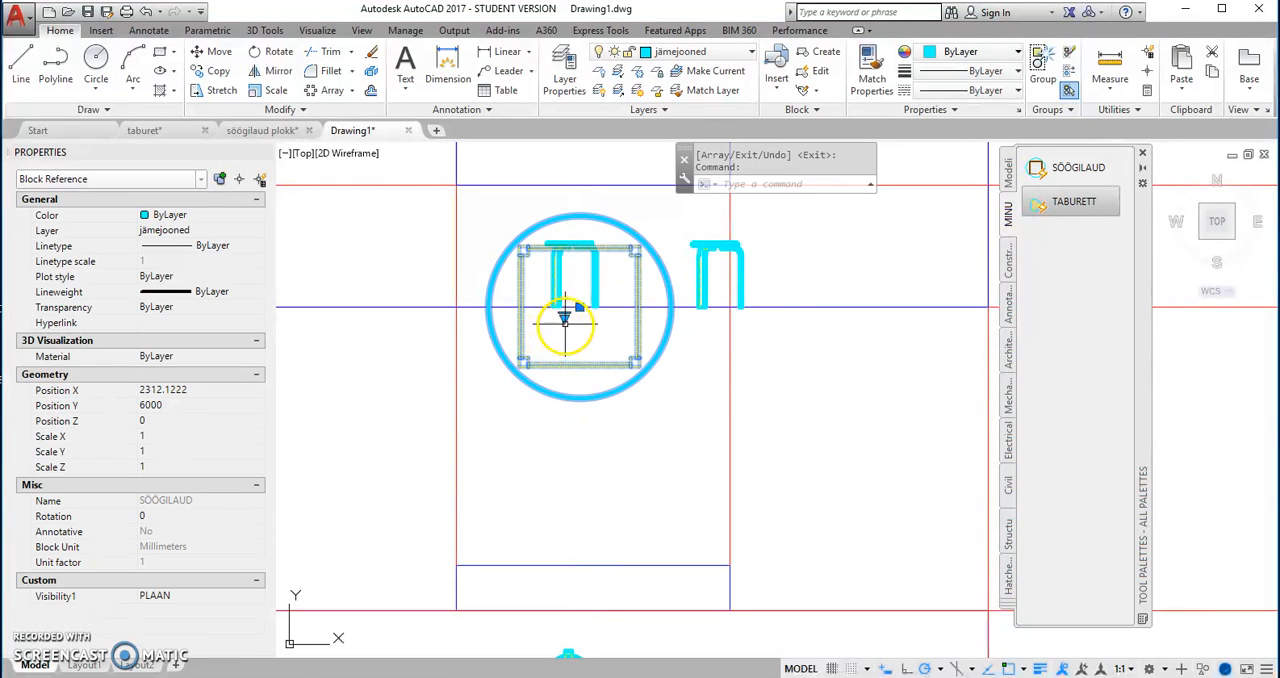
click(602, 349)
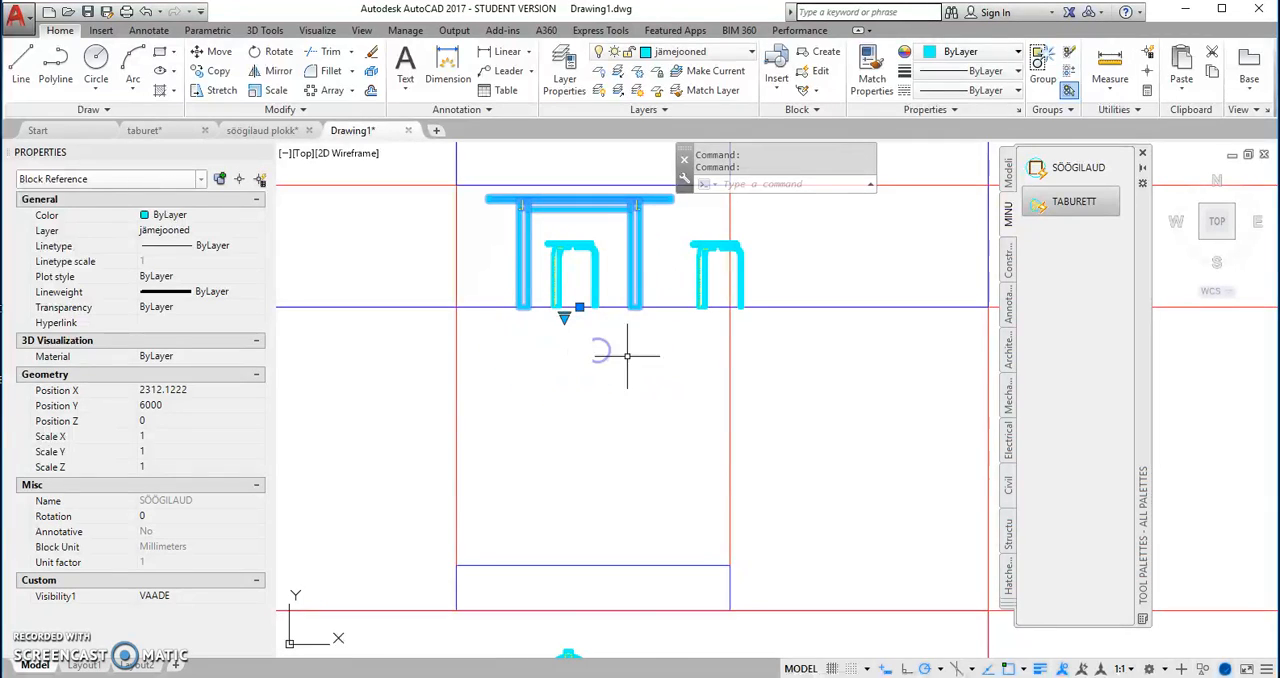
scroll(633, 364, down, 4)
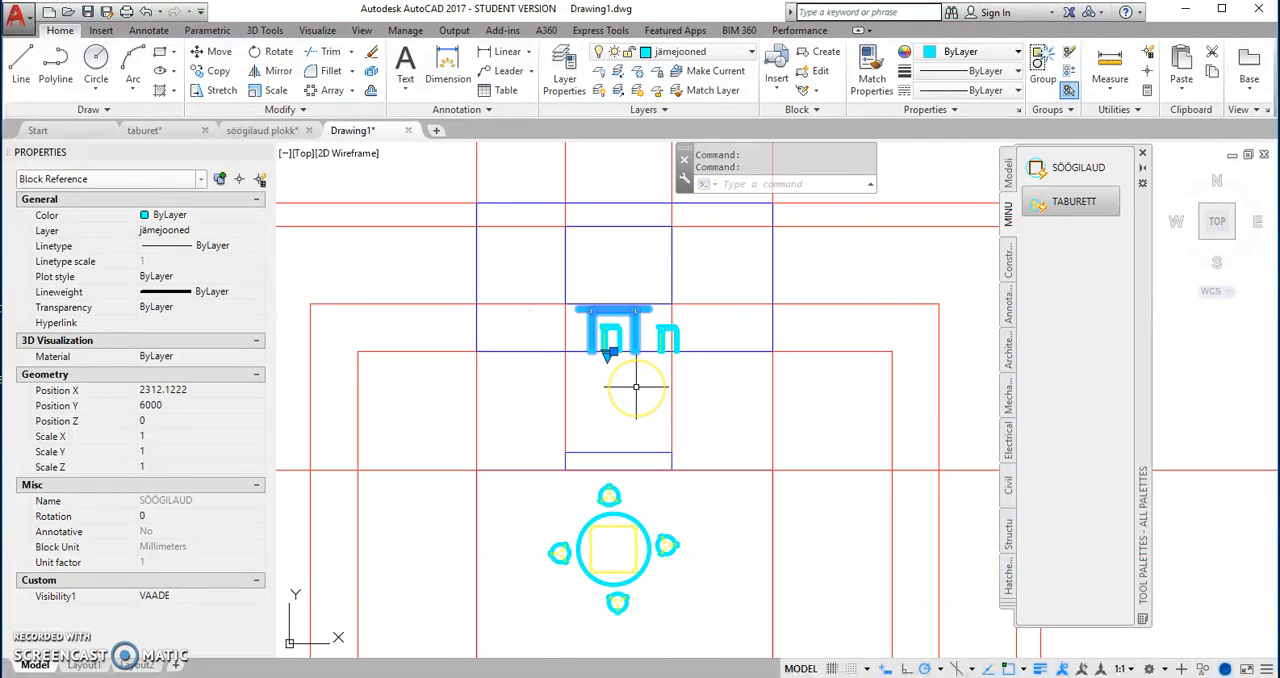
key(Escape)
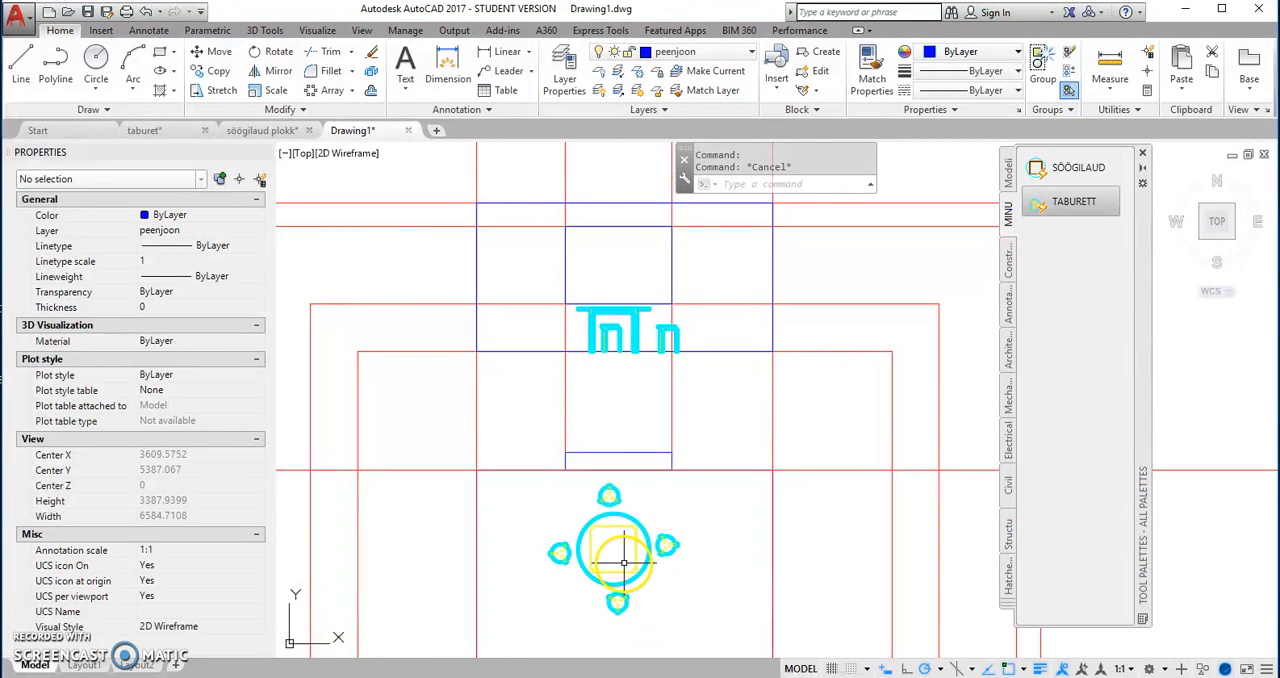
Step: Mirror the stool view beside the table across the table's vertical centre line, keeping the original stool
scroll(622, 563, up, 2)
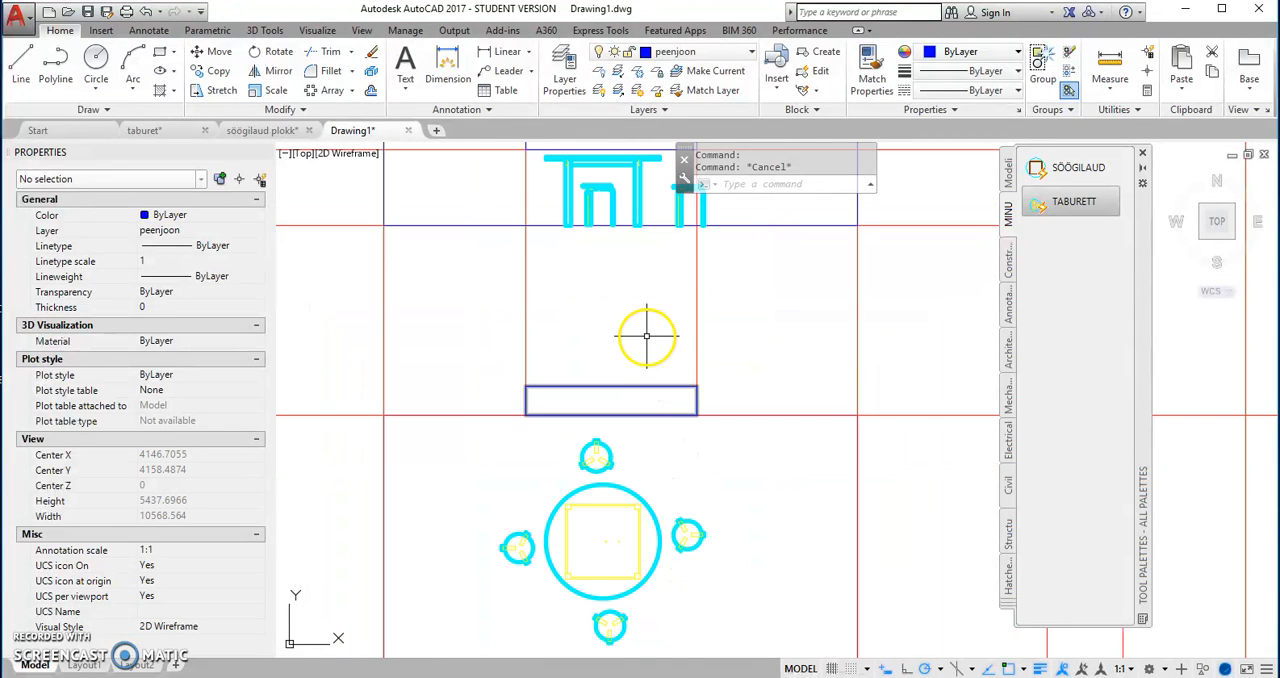
middle_drag(646, 337, 664, 437)
click(703, 297)
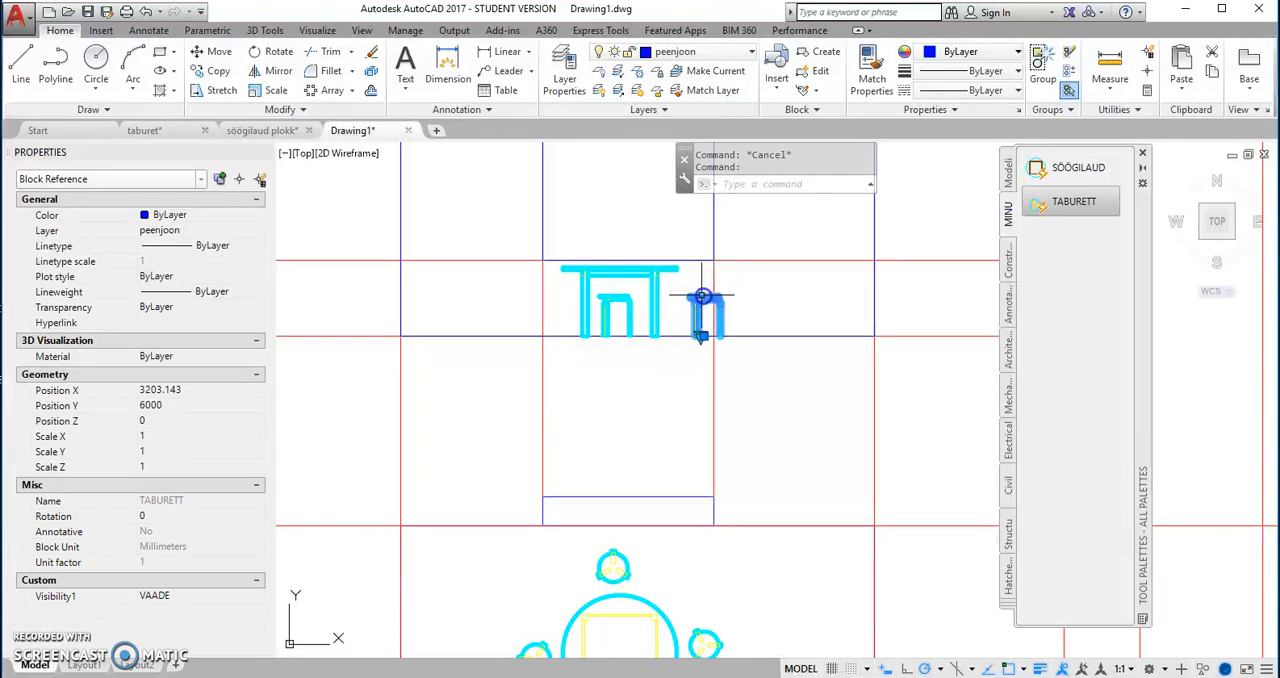
right_click(686, 285)
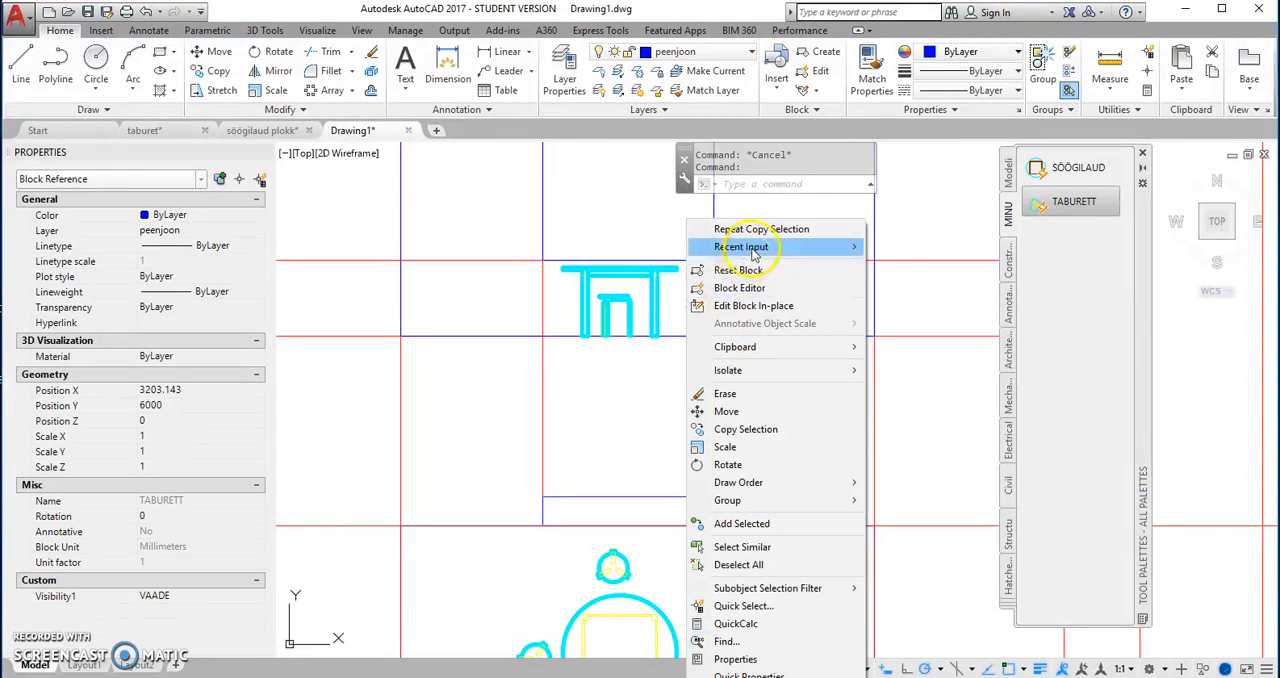
mouse_move(765, 253)
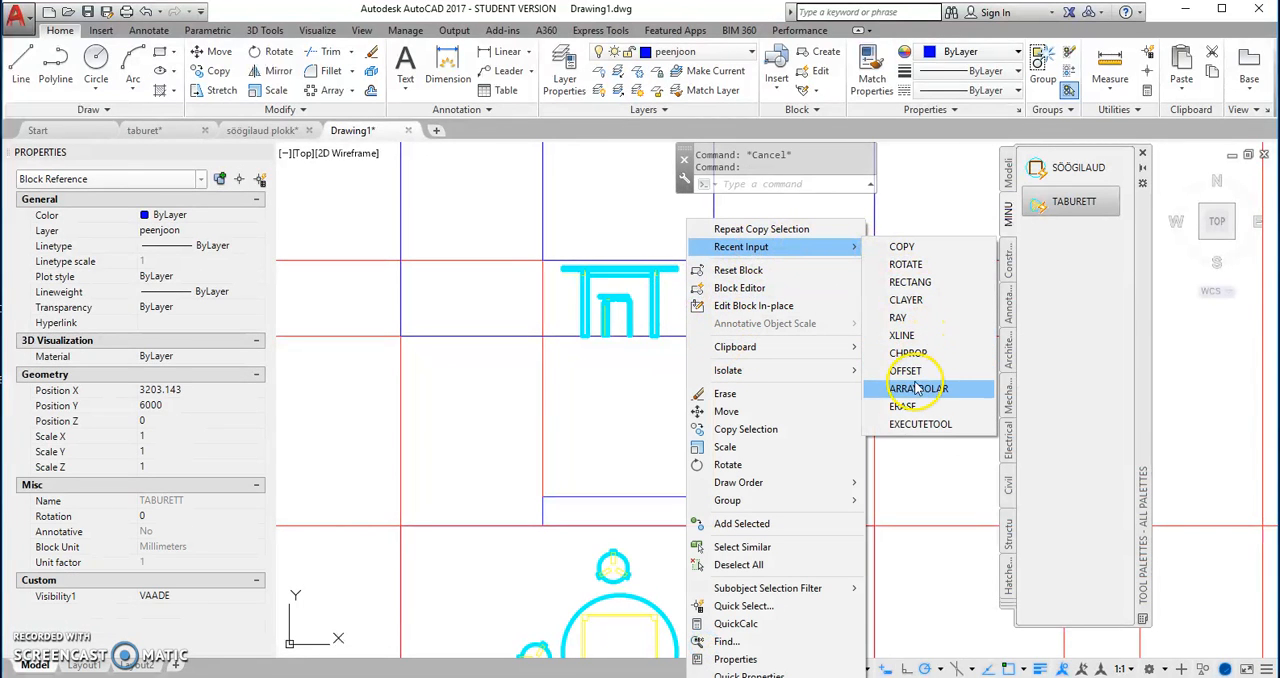
click(473, 220)
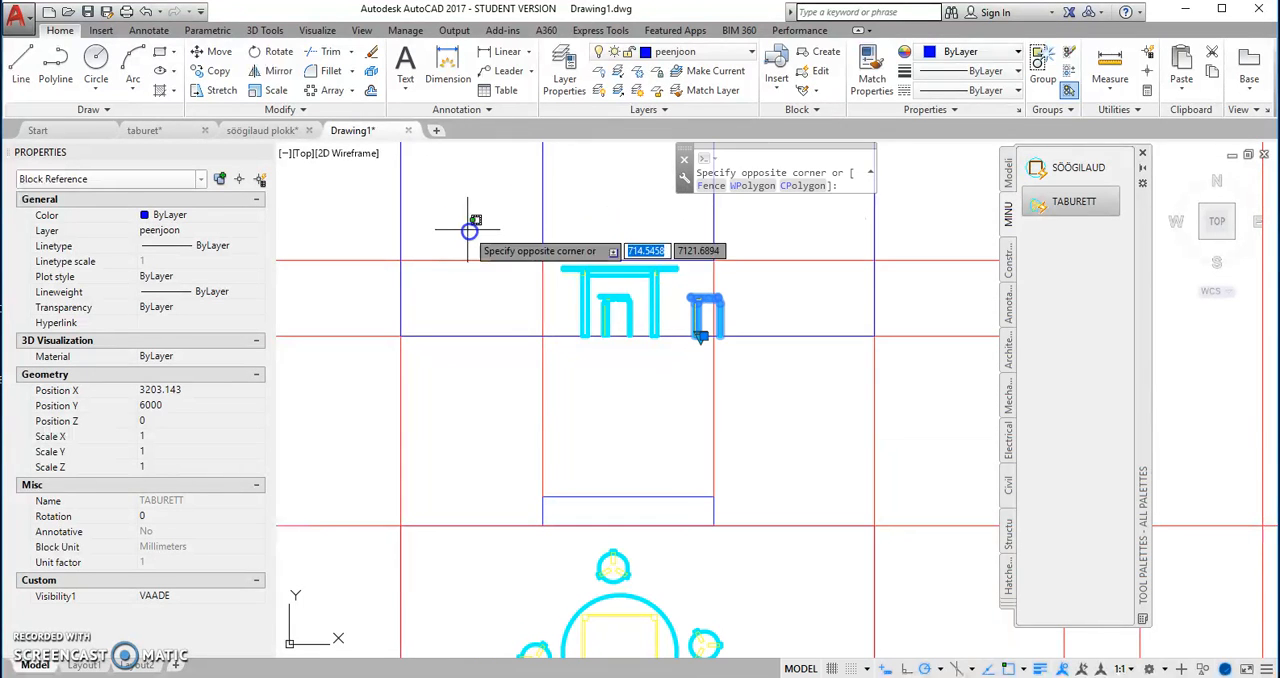
click(279, 72)
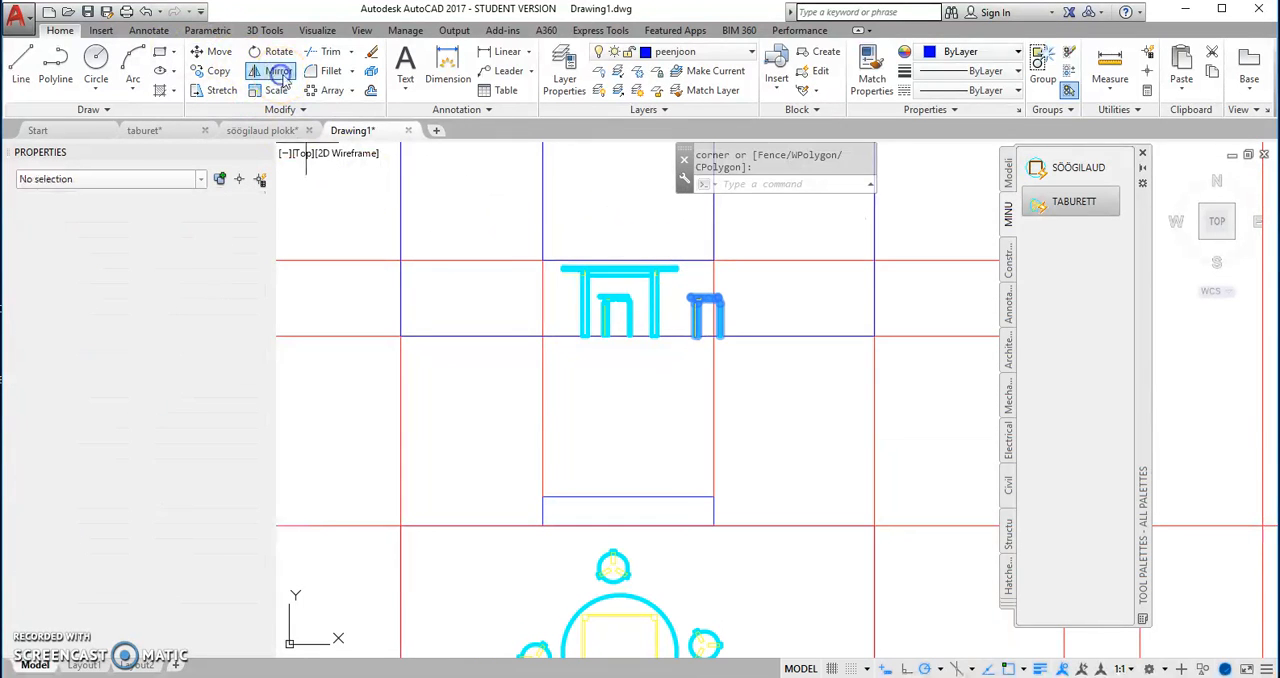
click(620, 268)
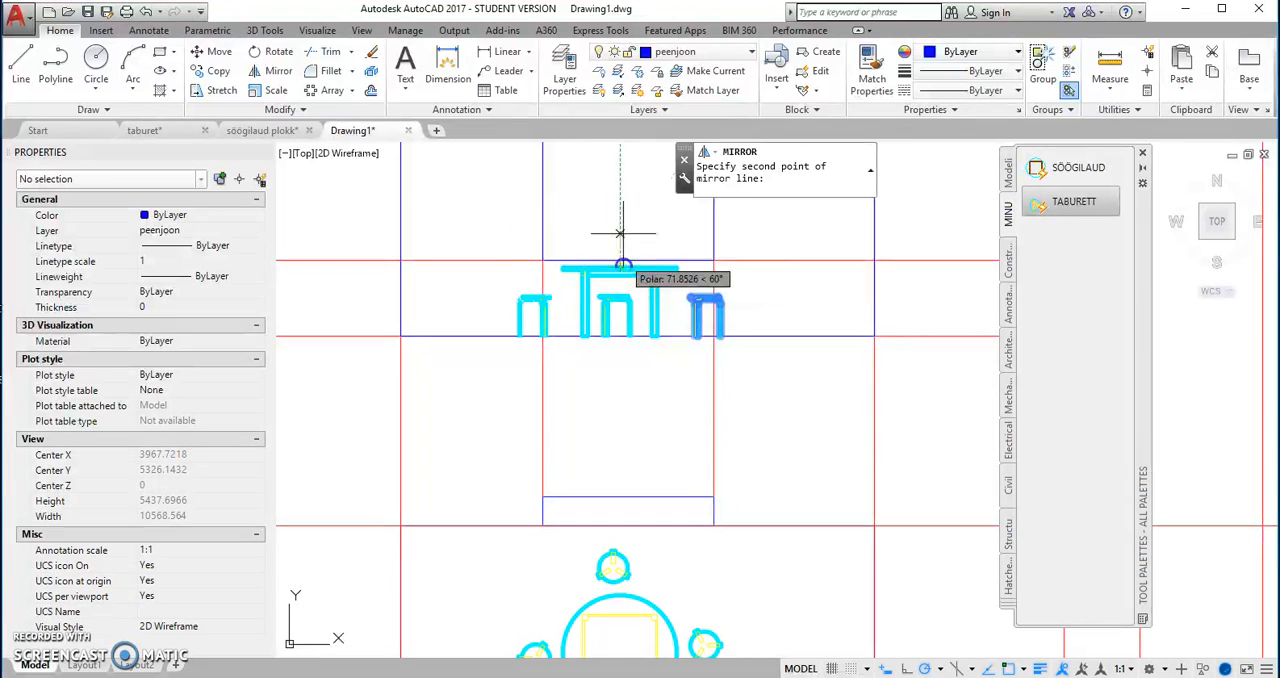
click(620, 212)
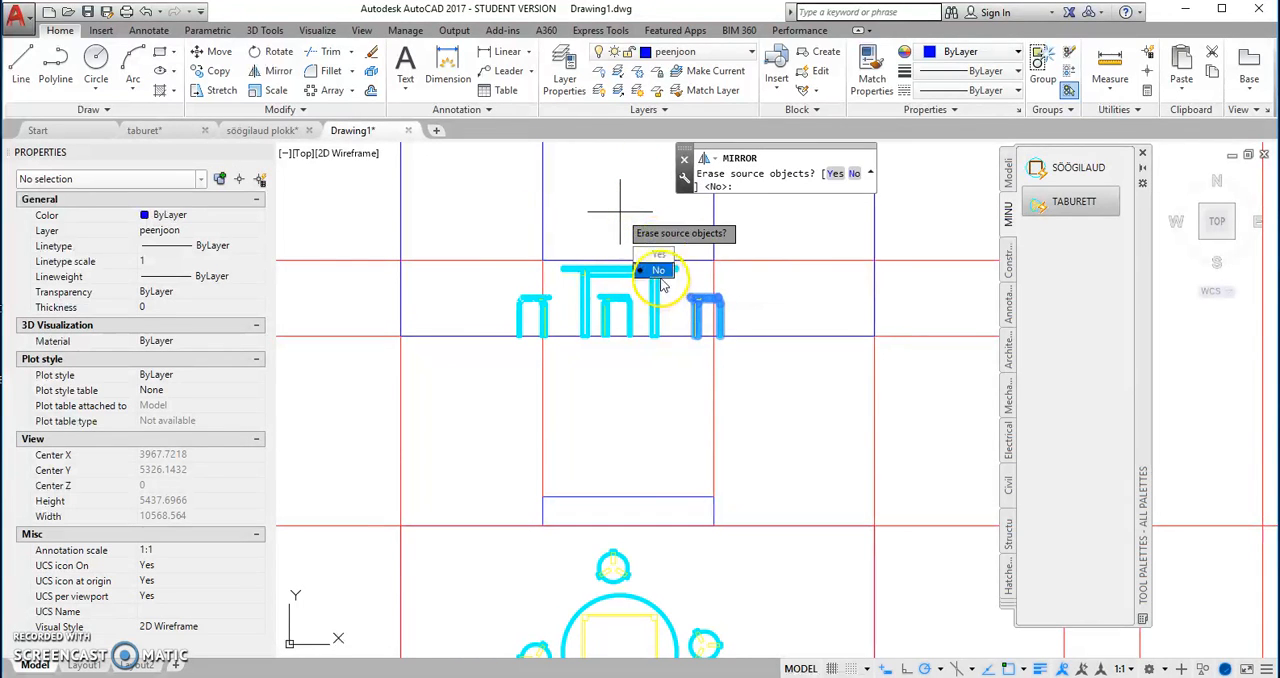
click(658, 271)
Step: Draw the east wall view as a 2500 by 4000 rectangle between the room's wall rays, from the innermost to the outermost offset
scroll(706, 322, down, 2)
middle_drag(686, 386, 586, 408)
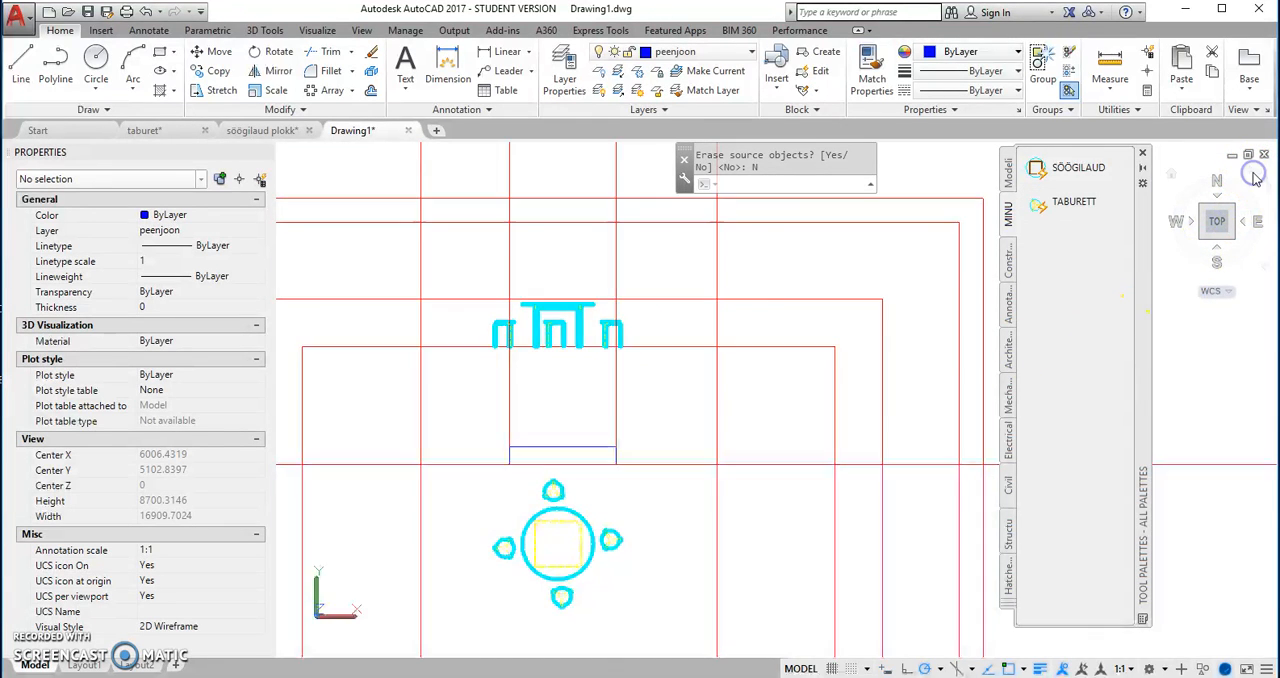
click(1253, 175)
mouse_move(790, 263)
middle_down()
mouse_move(686, 391)
mouse_move(674, 380)
middle_up()
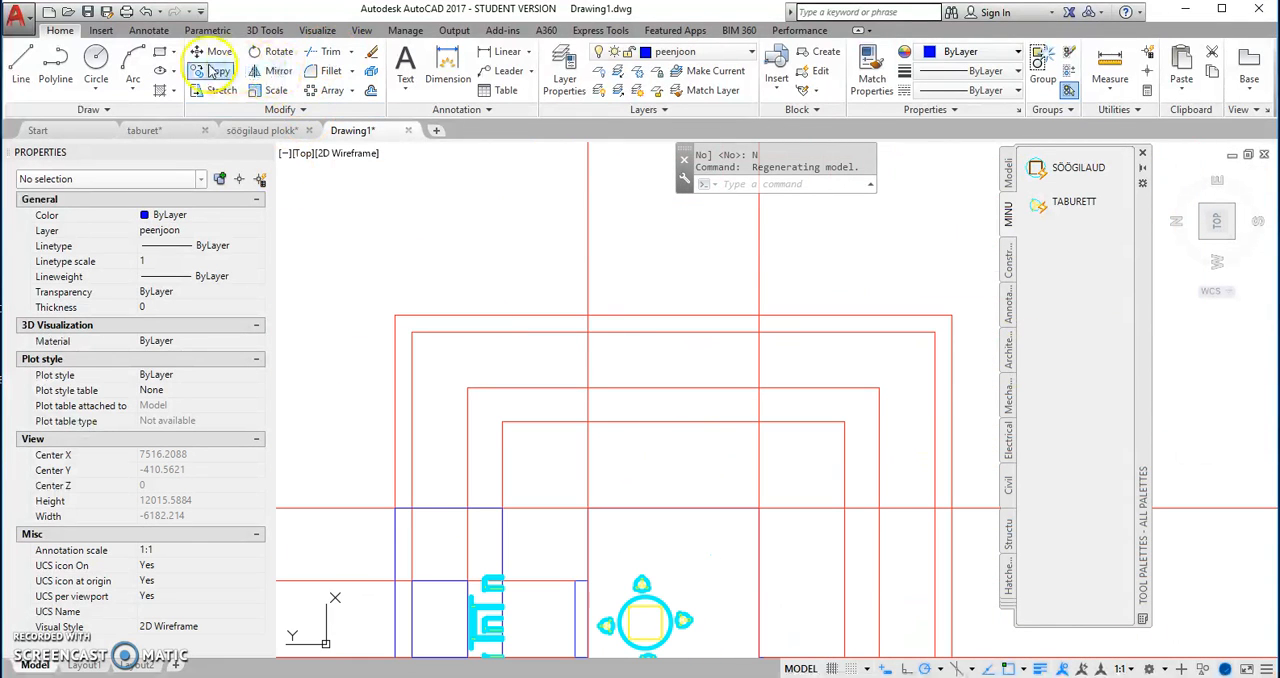
click(160, 60)
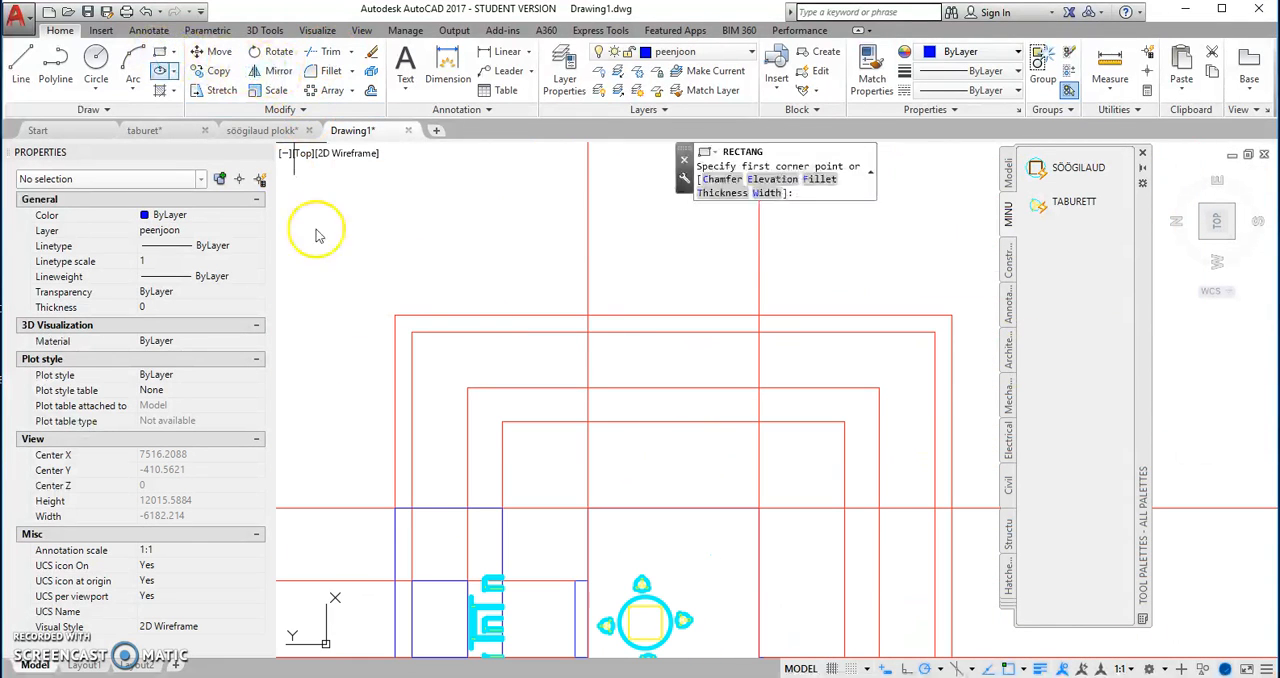
click(588, 421)
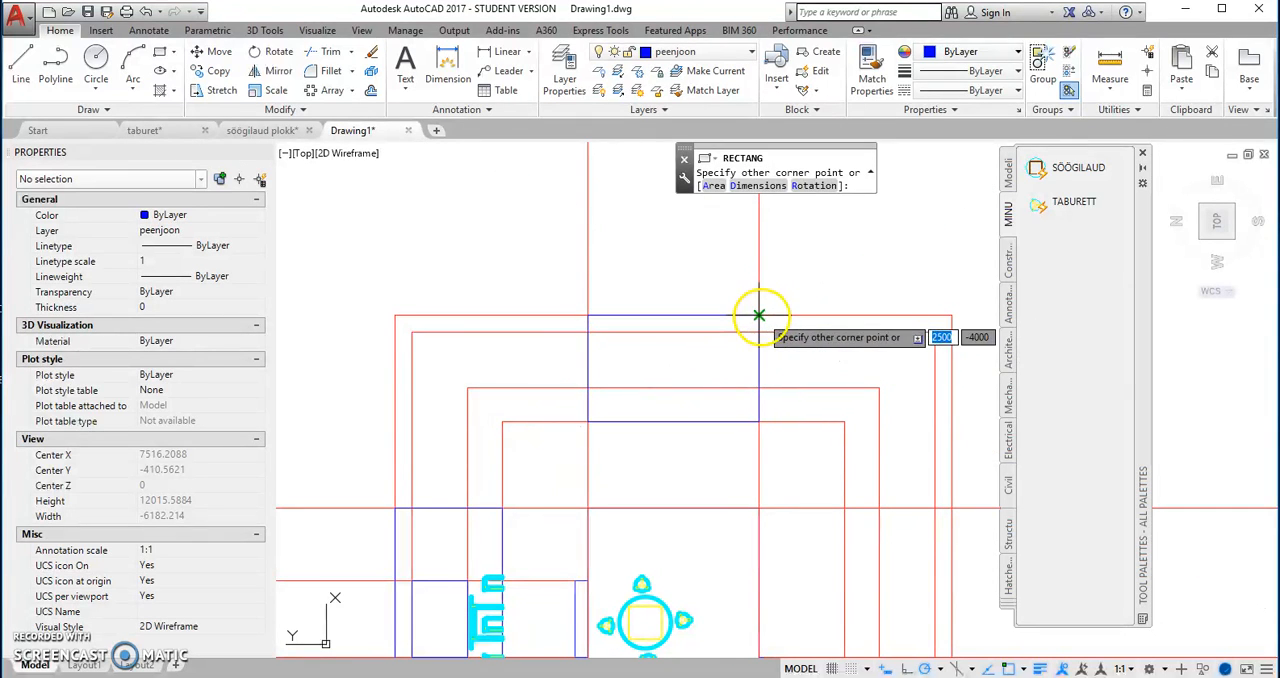
click(759, 316)
Step: Copy the plan table from its centre perpendicularly onto the floor line of the east wall view
click(660, 602)
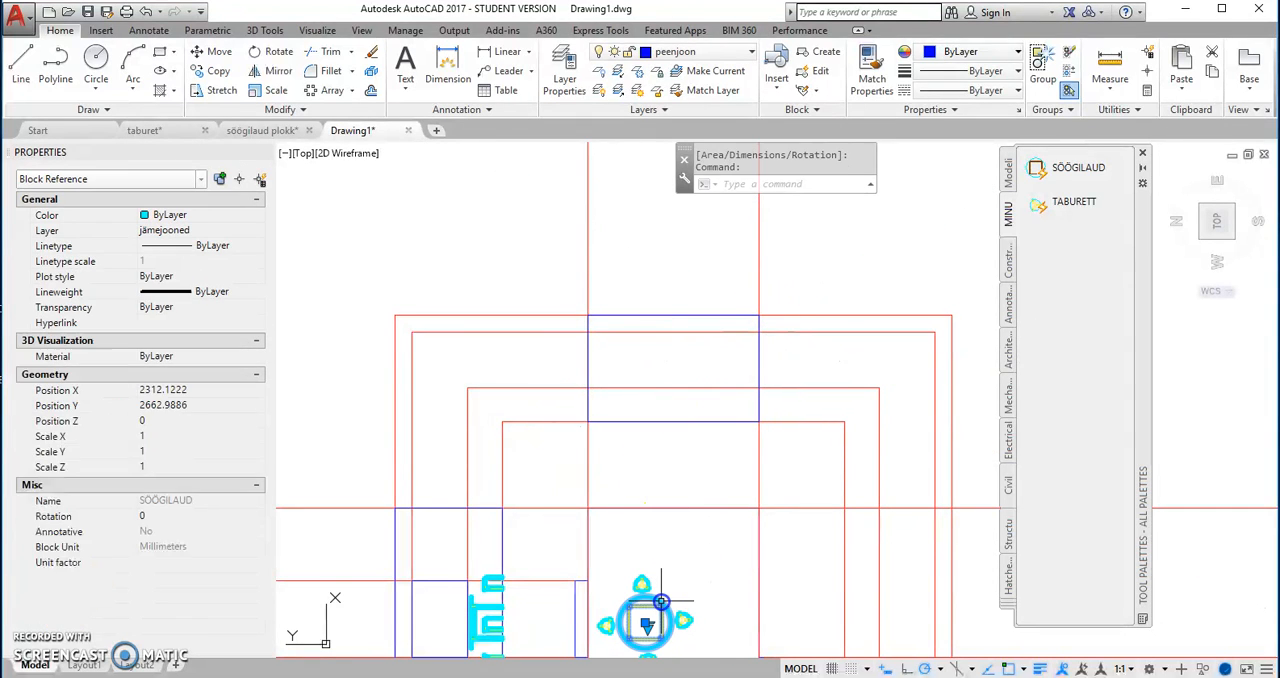
right_click(655, 608)
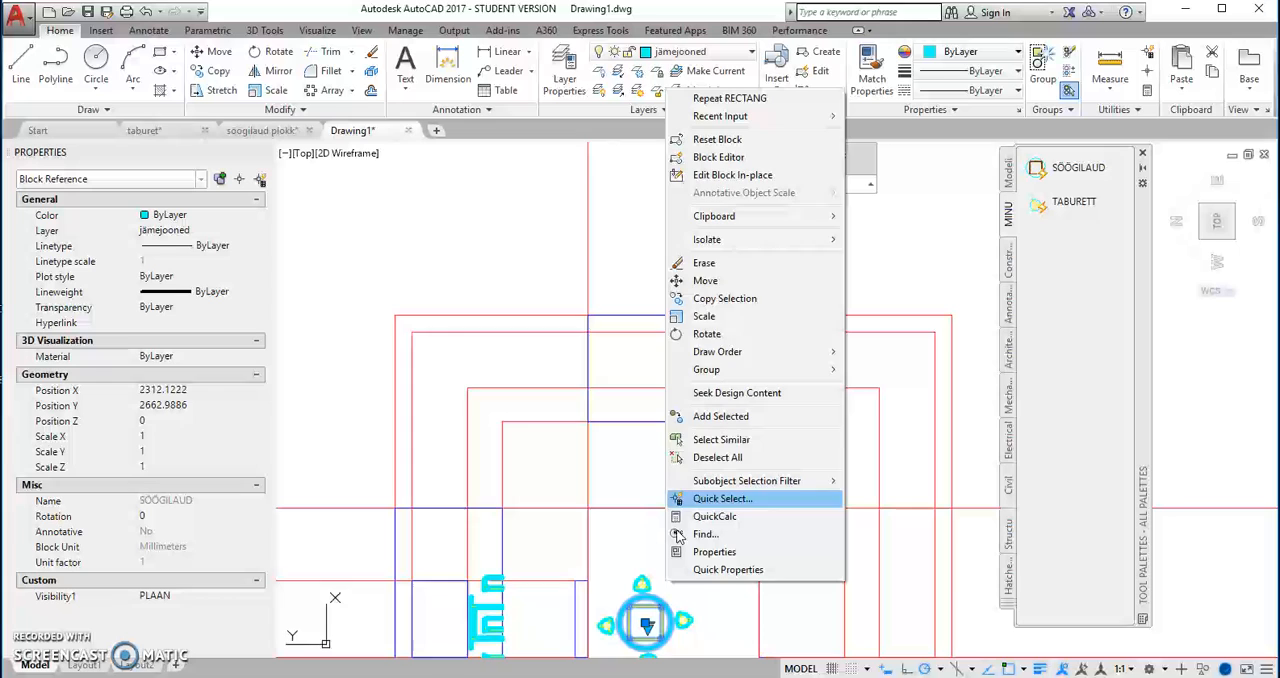
click(724, 298)
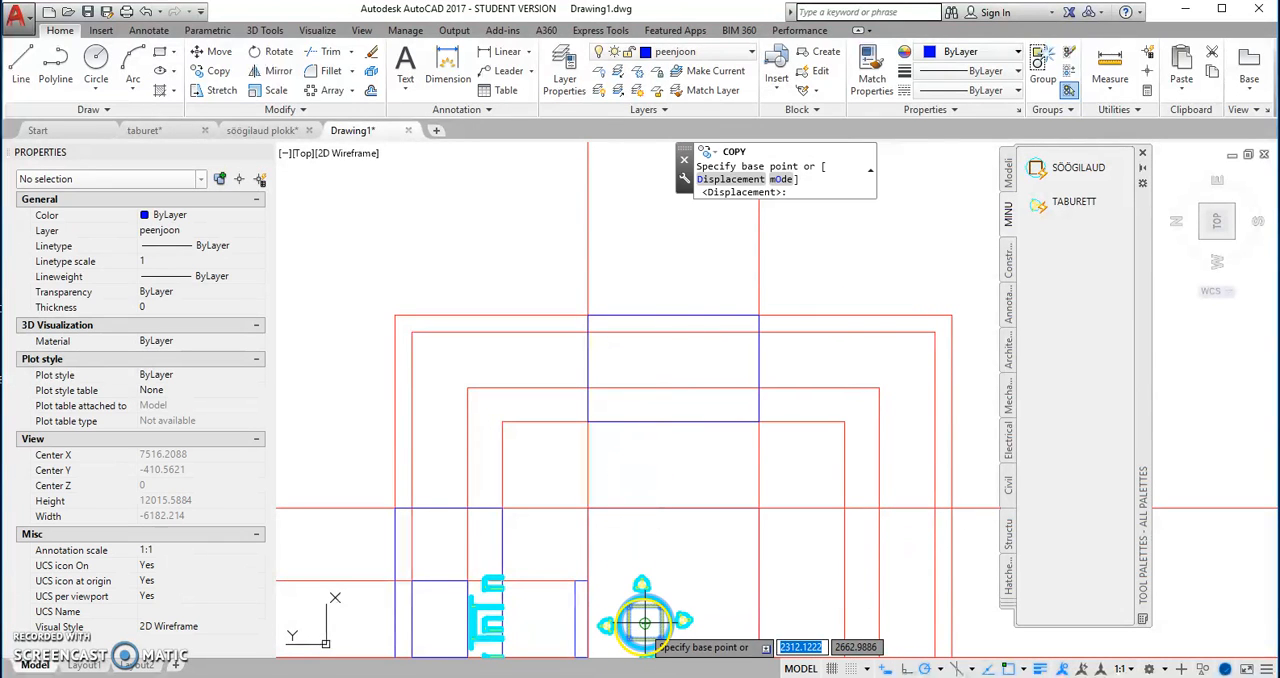
click(645, 622)
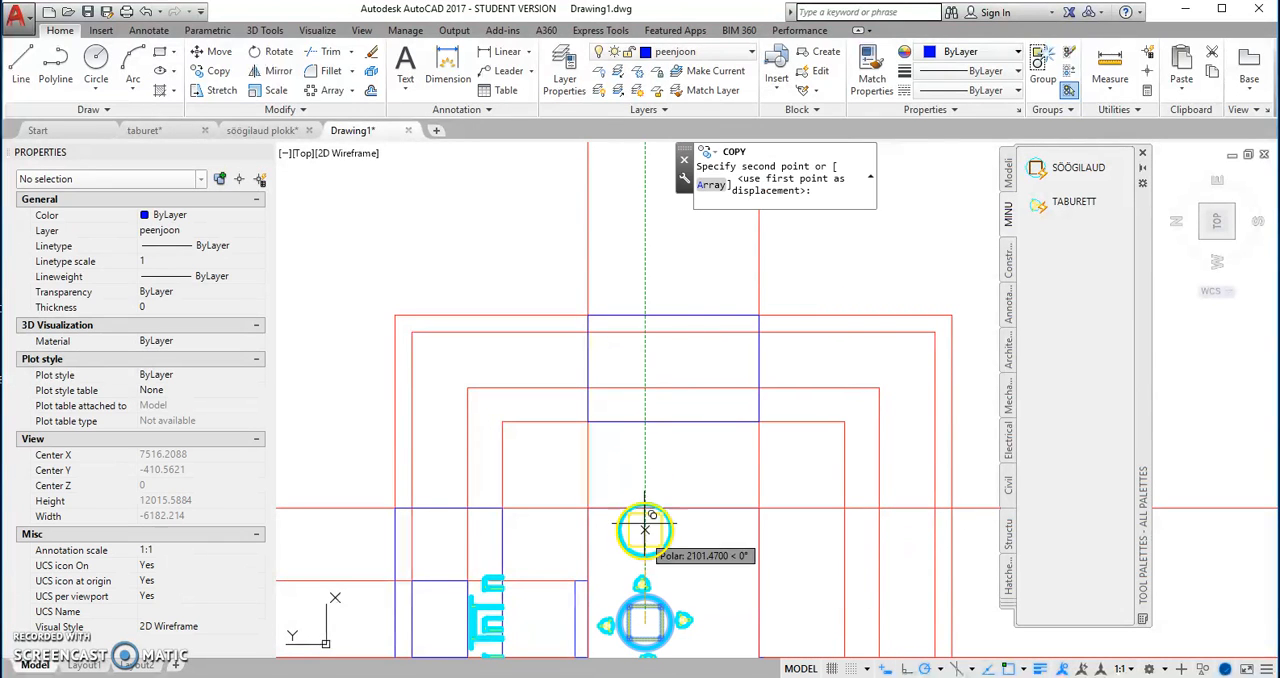
click(645, 420)
right_click(706, 384)
click(737, 401)
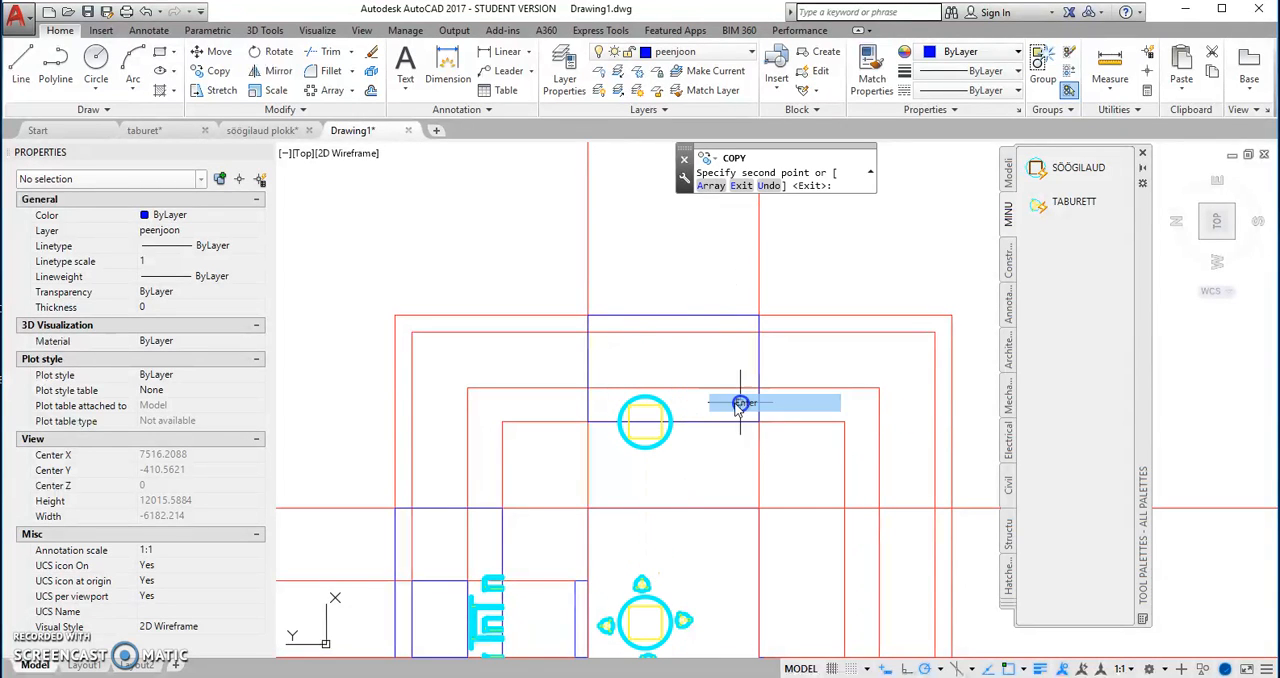
Step: Switch the copied table in the east wall view to VAADE and rotate it to 270 degrees about its insertion point so it stands upright
click(645, 424)
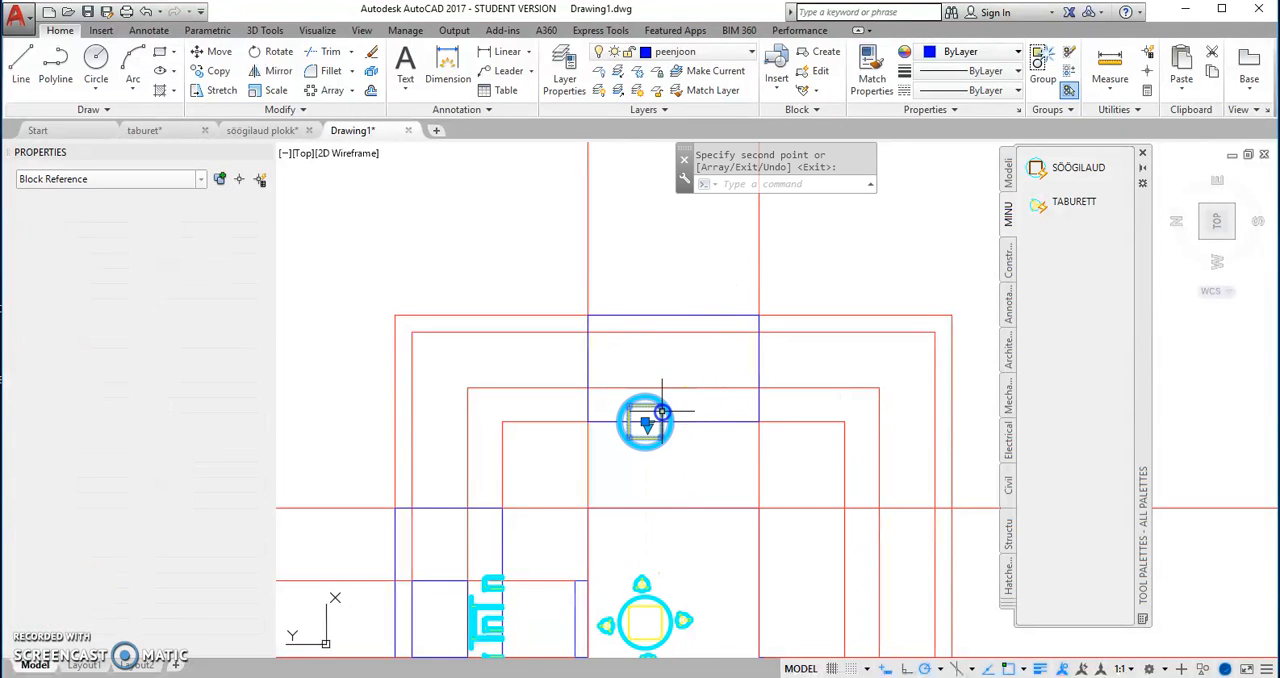
click(690, 457)
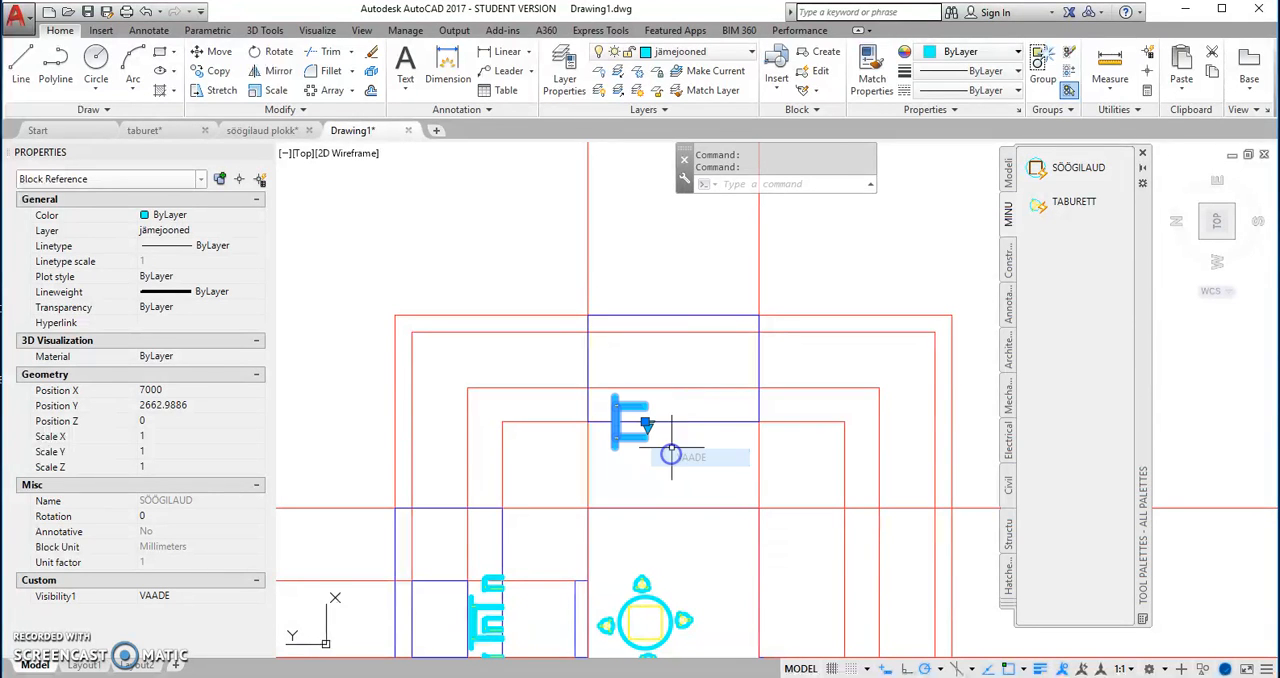
right_click(680, 410)
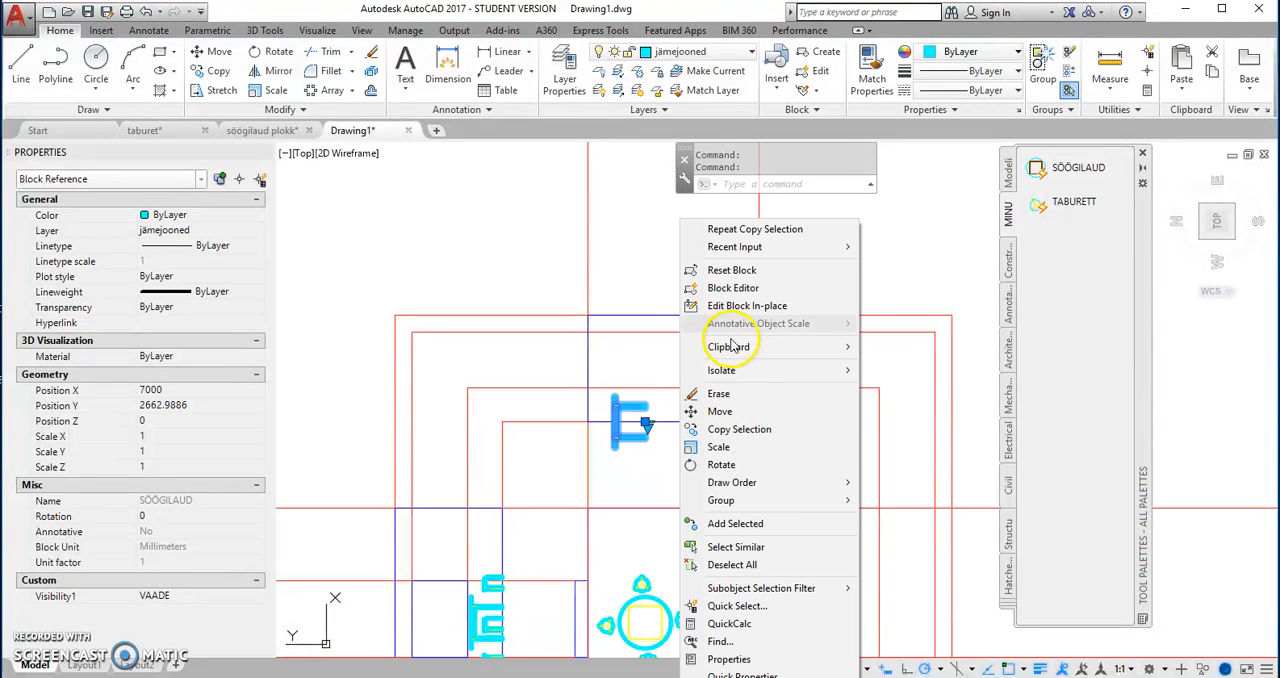
click(722, 466)
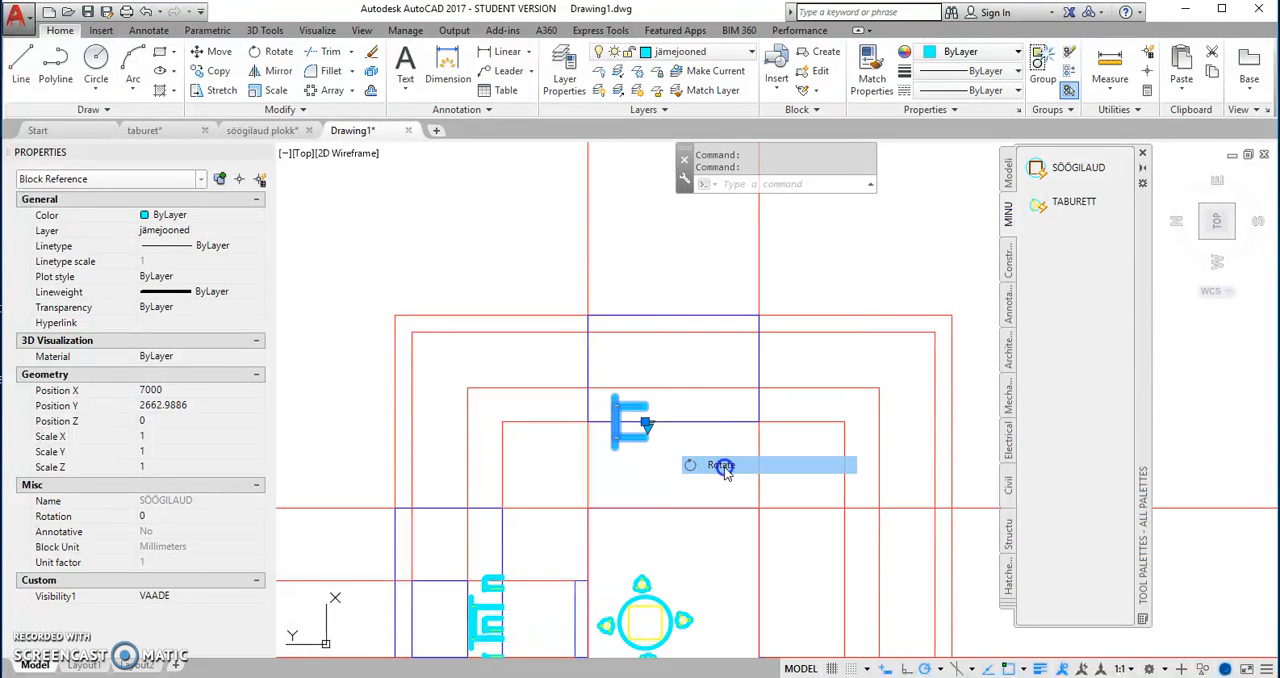
click(645, 423)
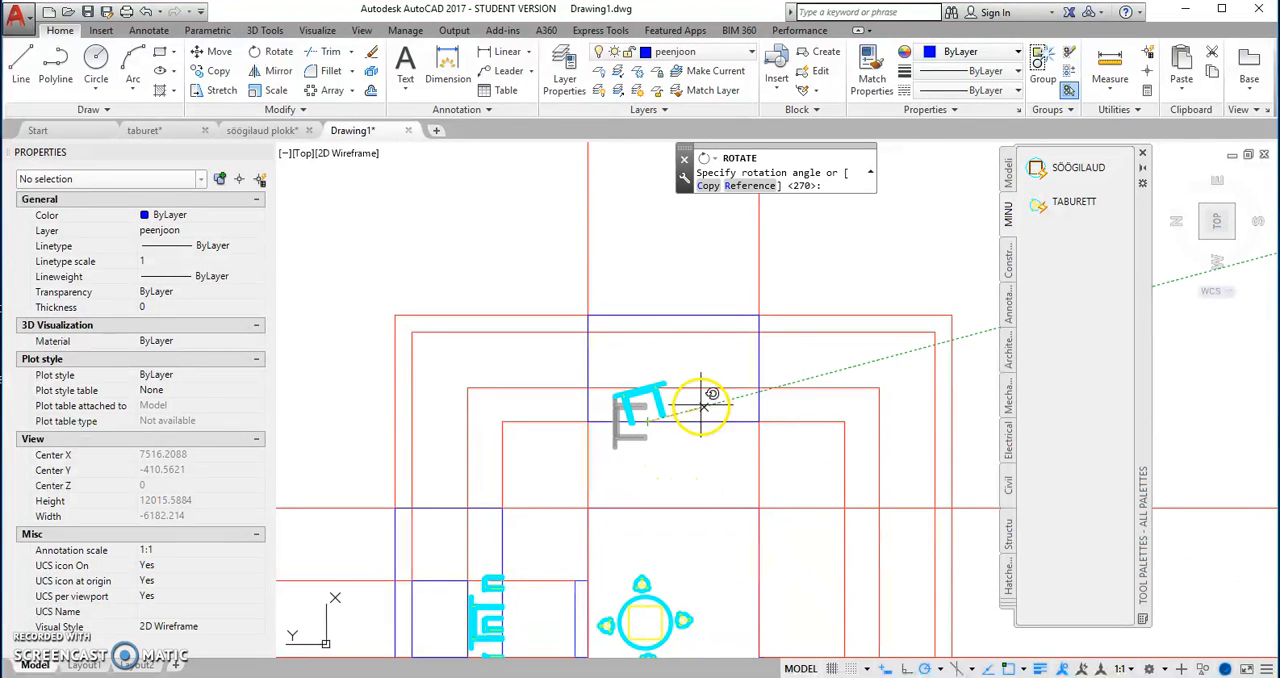
click(732, 420)
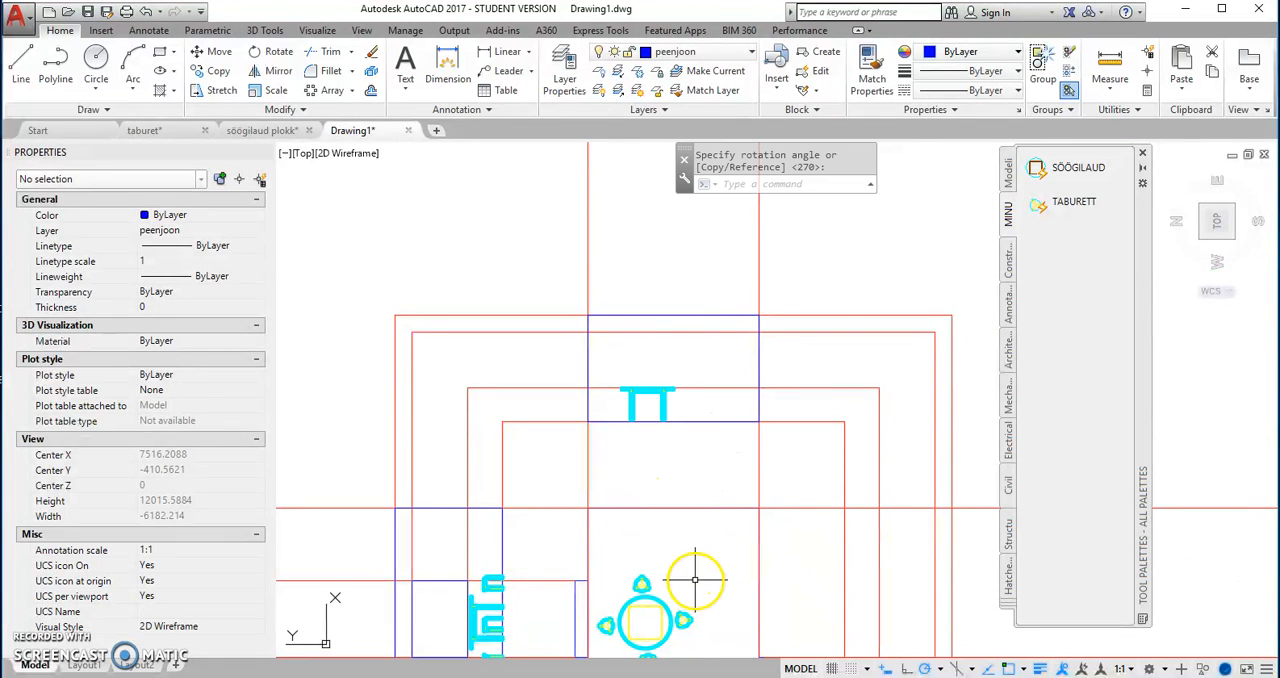
Step: Copy the plan stool above the table from its centre perpendicularly onto the floor line of the east wall view
scroll(645, 580, up, 2)
click(645, 578)
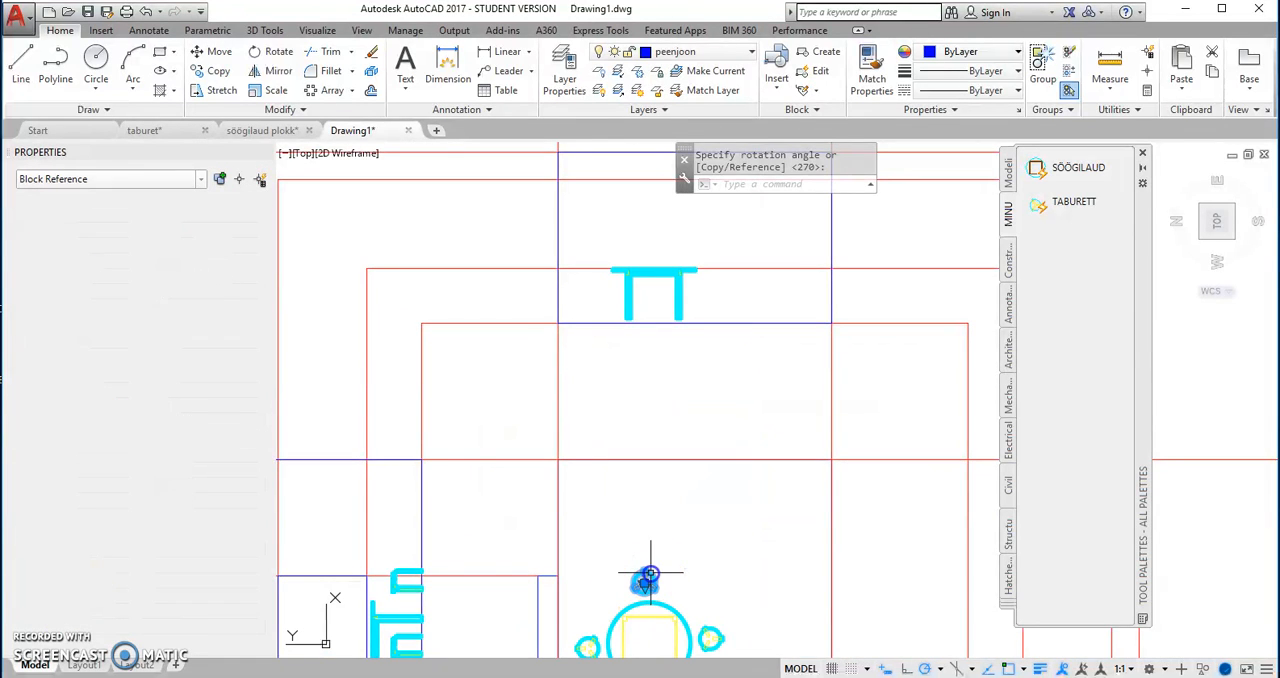
right_click(669, 550)
click(727, 292)
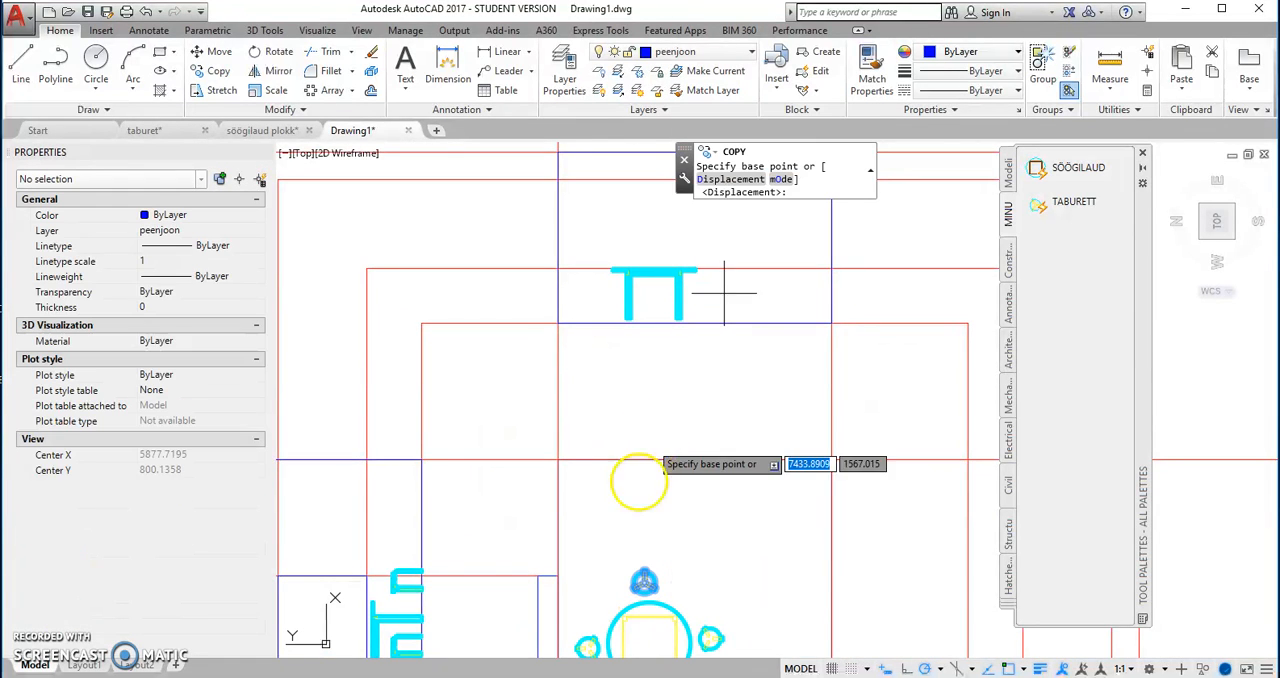
scroll(643, 586, up, 3)
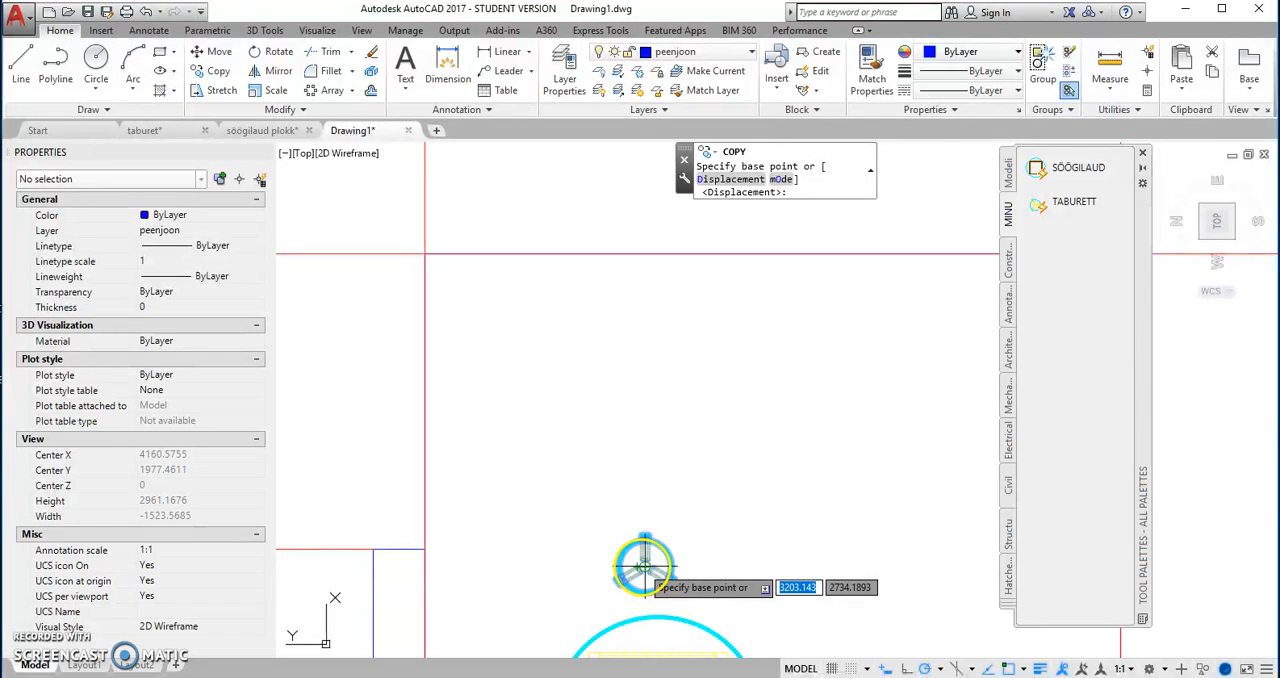
click(645, 567)
scroll(645, 567, down, 3)
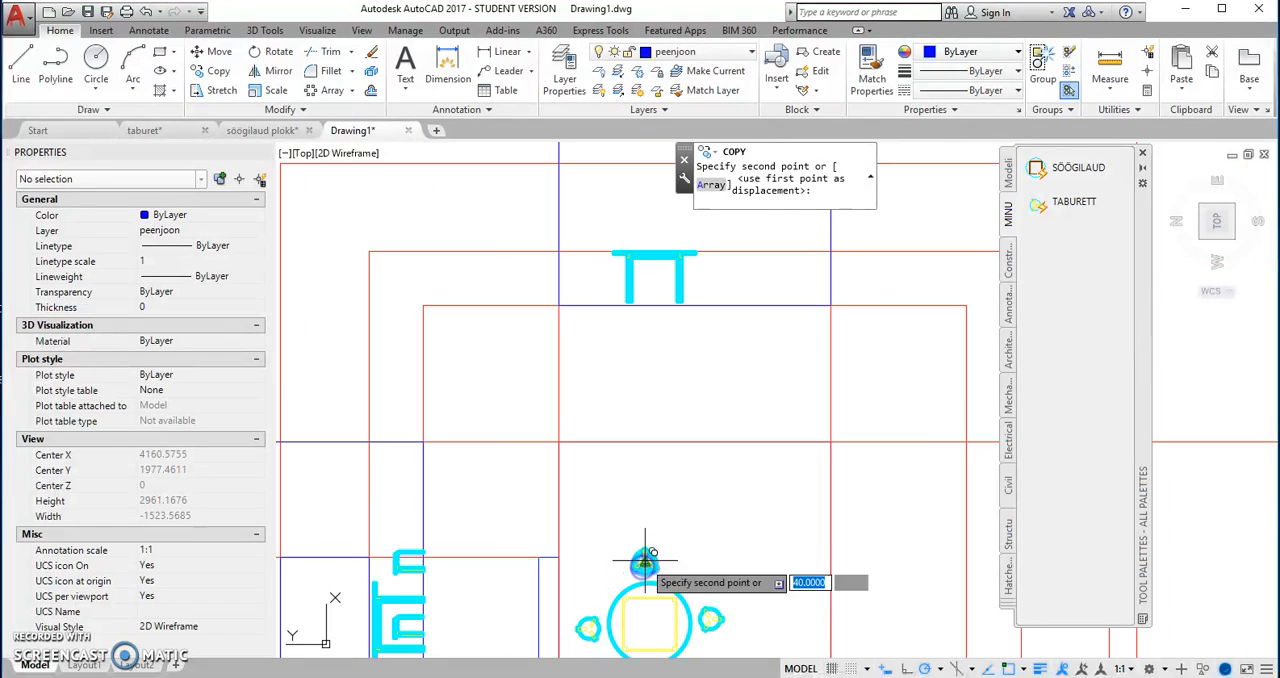
click(645, 300)
right_click(651, 268)
click(673, 273)
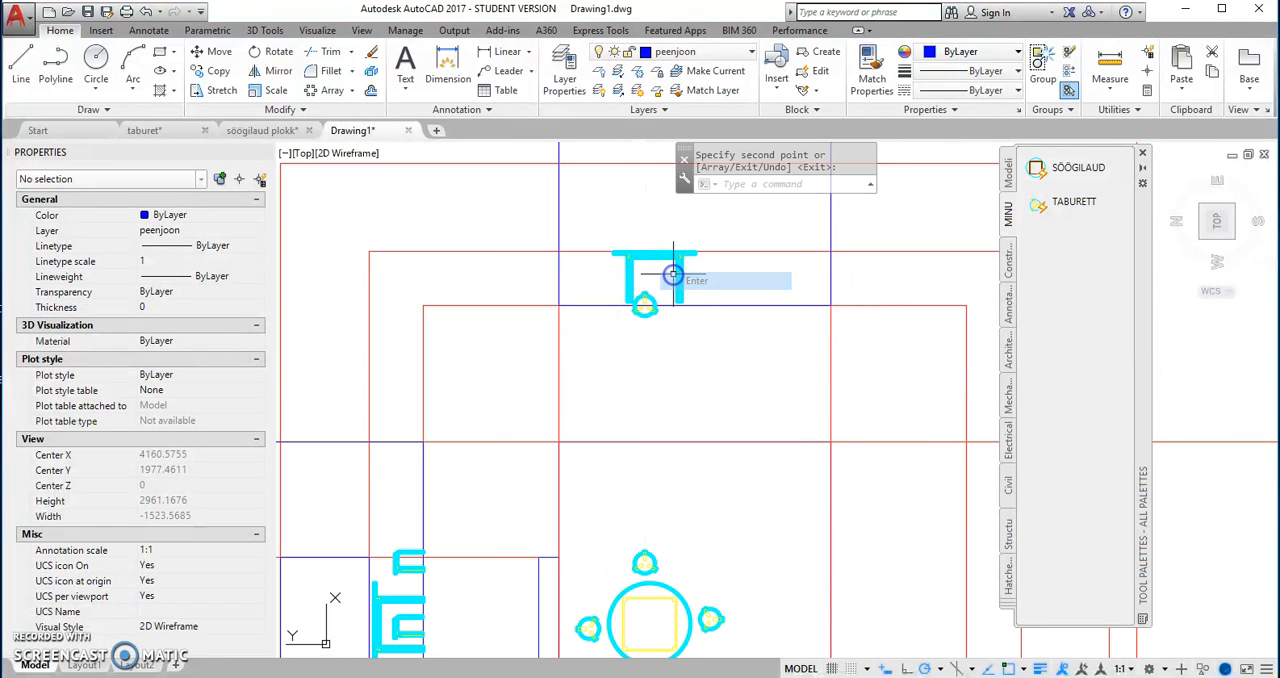
Step: Switch the stool copied under the table view to VAADE and rotate it upright about its insertion point on the floor line
click(645, 305)
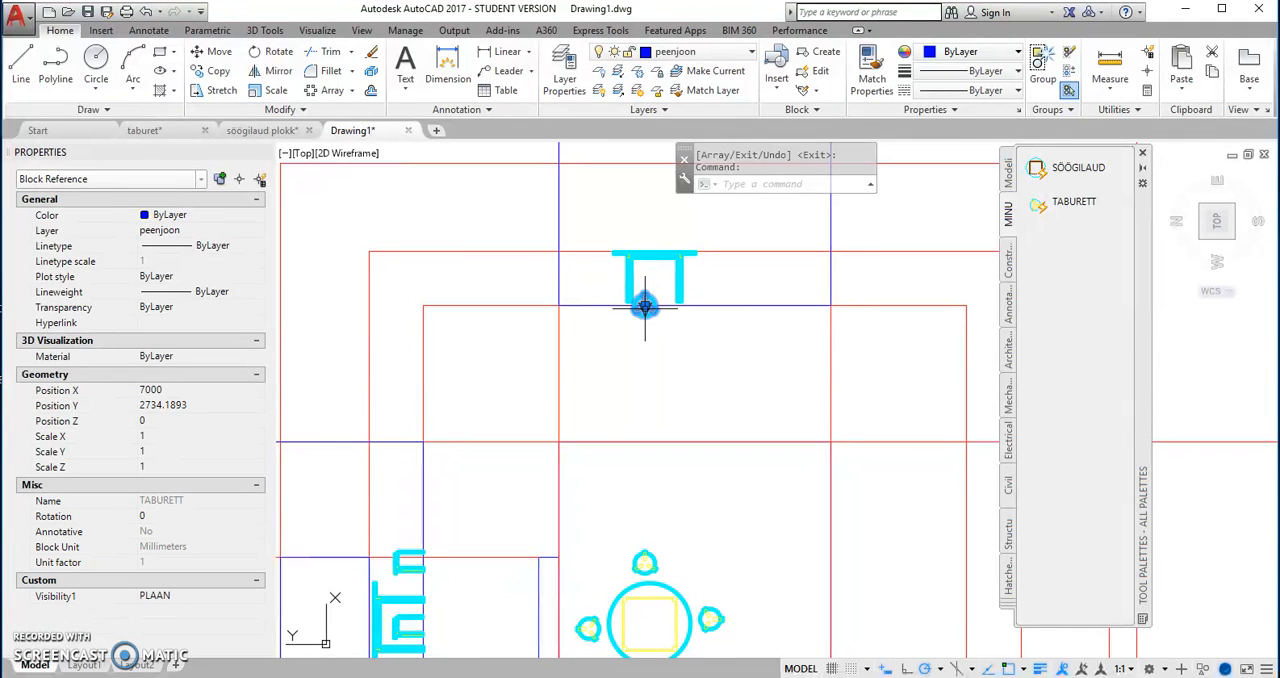
click(667, 340)
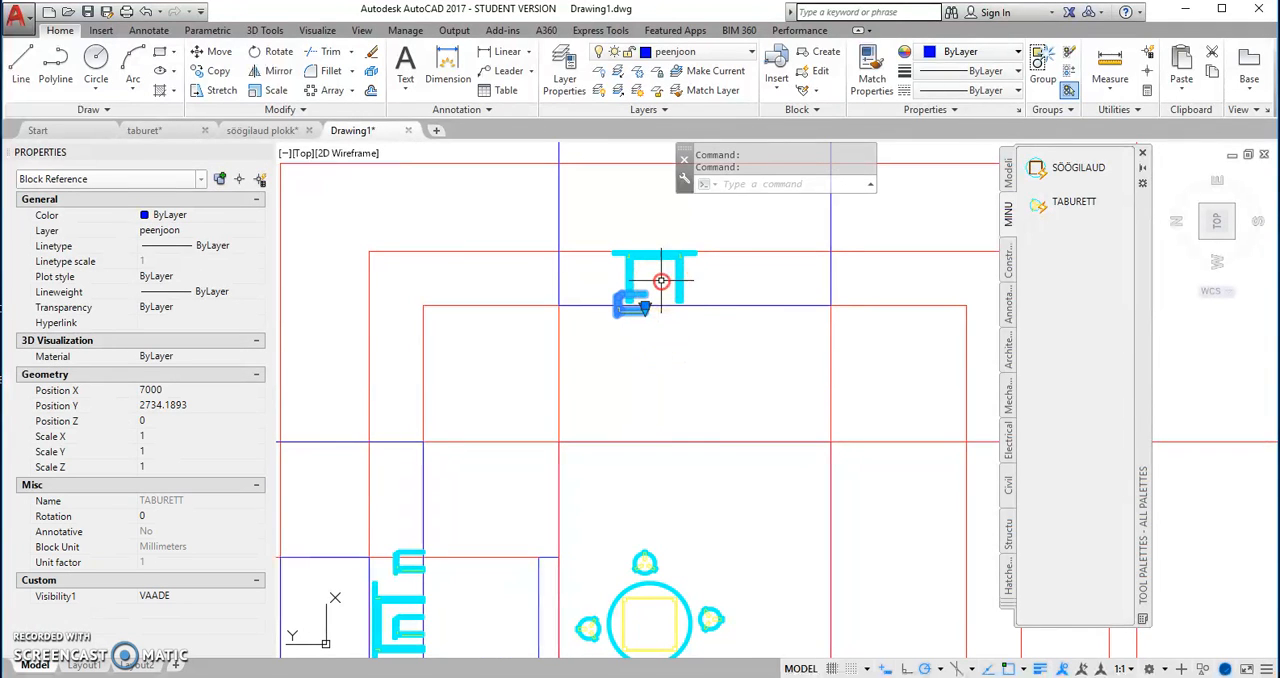
right_click(661, 281)
click(702, 464)
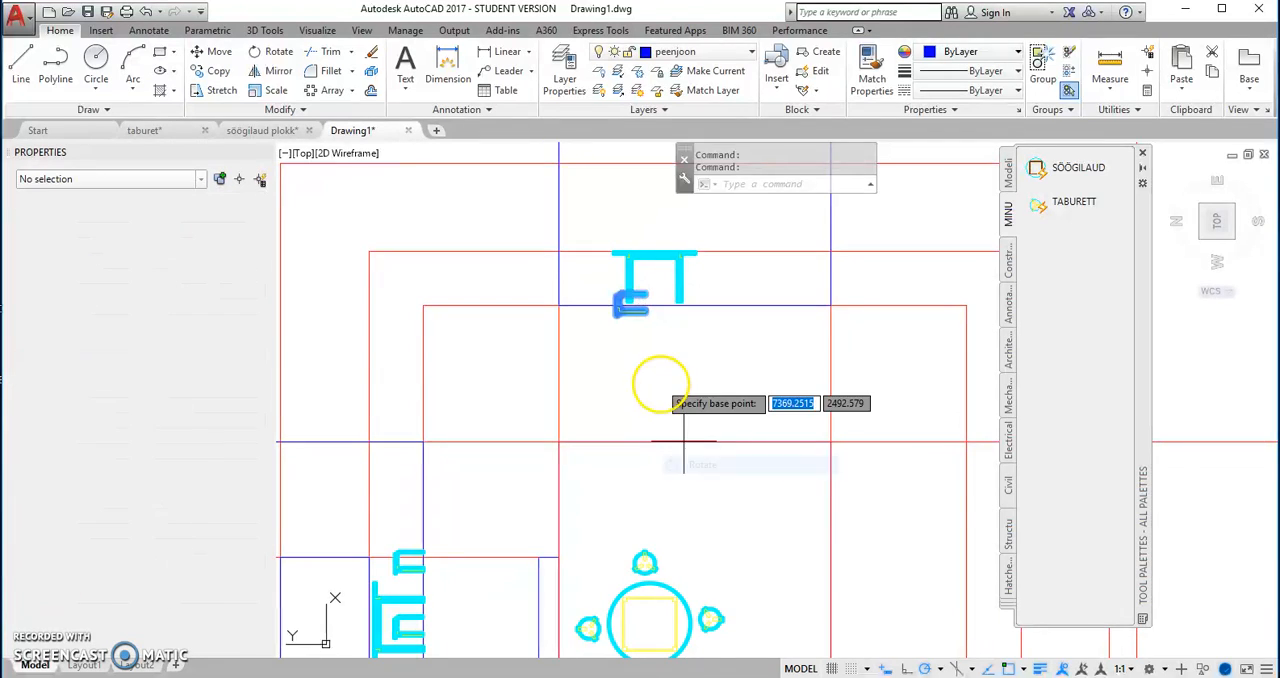
scroll(640, 330, up, 3)
click(633, 301)
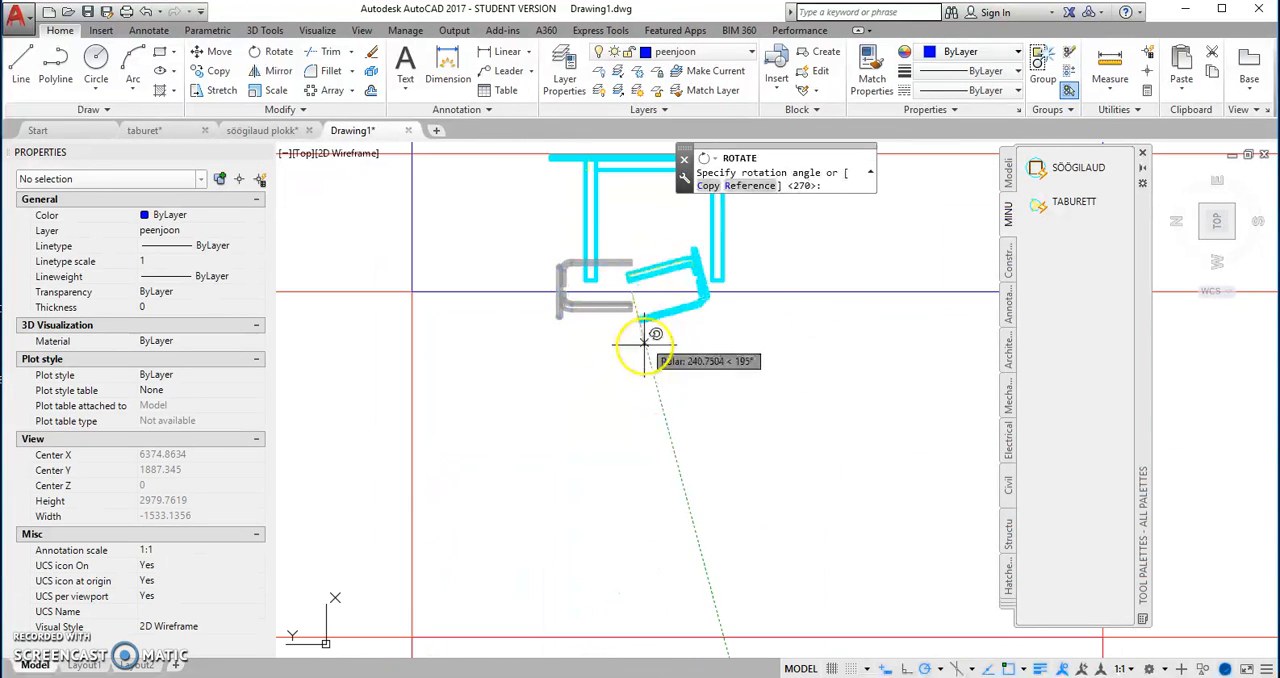
click(690, 290)
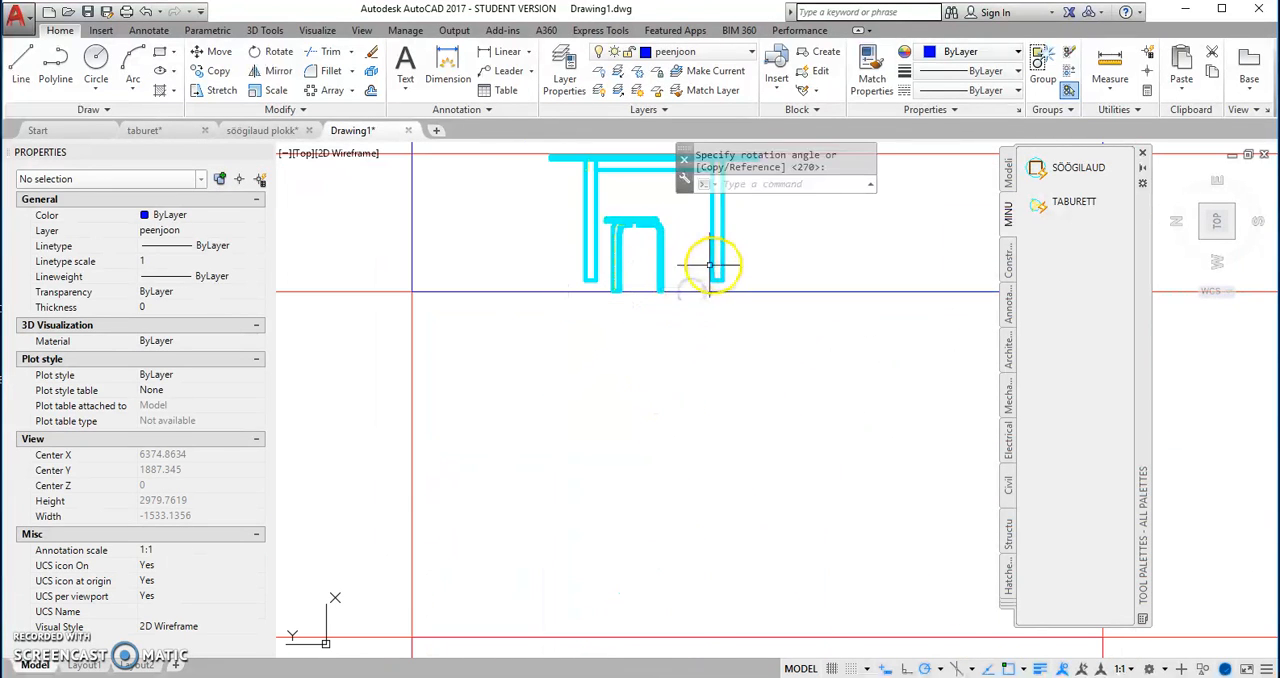
Step: Shift the table view by its insertion grip straight down so its legs rest on the east wall's floor line, and deselect it
click(709, 267)
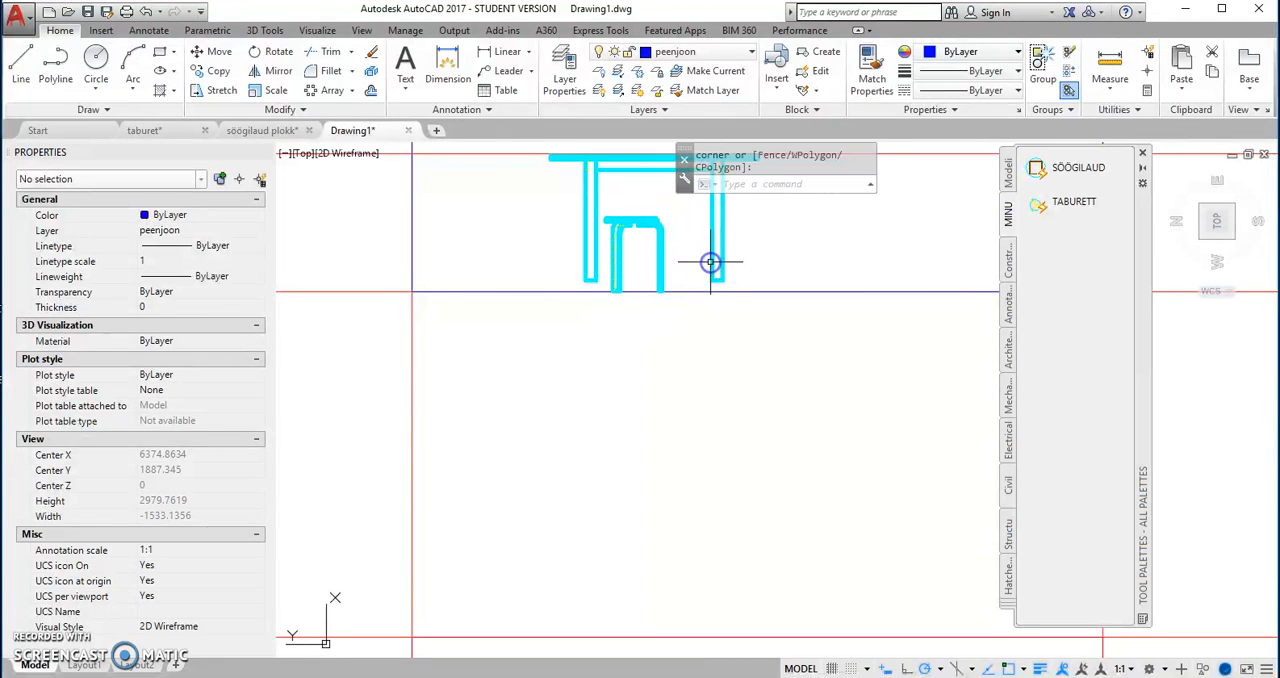
click(709, 263)
click(652, 283)
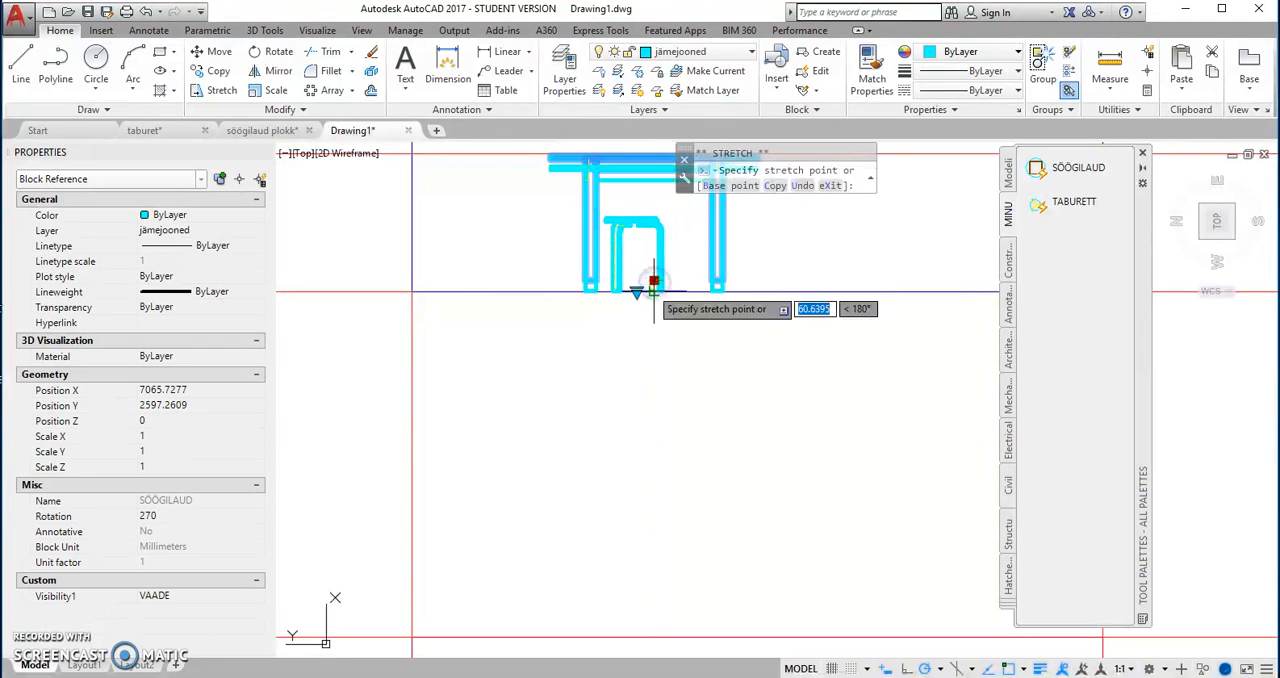
click(651, 281)
scroll(762, 425, down, 2)
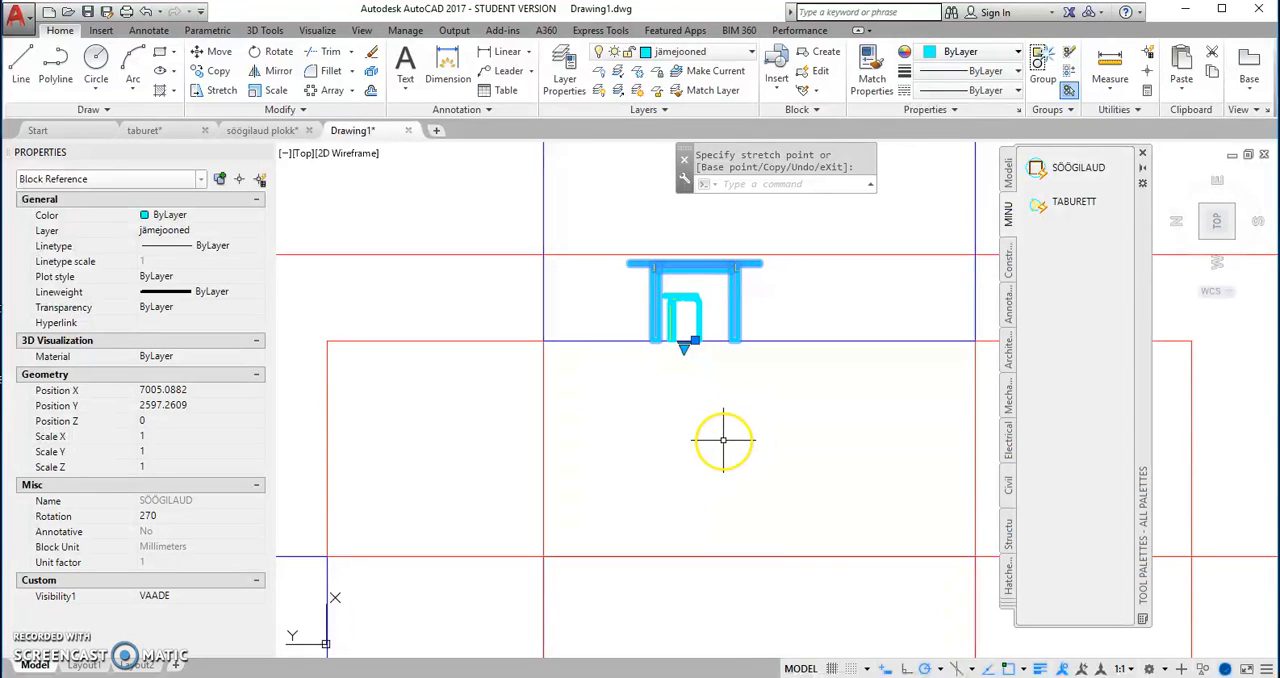
key(Escape)
Step: Copy the plan stool to the right of the table from its centre perpendicularly onto the floor line of the east wall view
scroll(654, 443, down, 3)
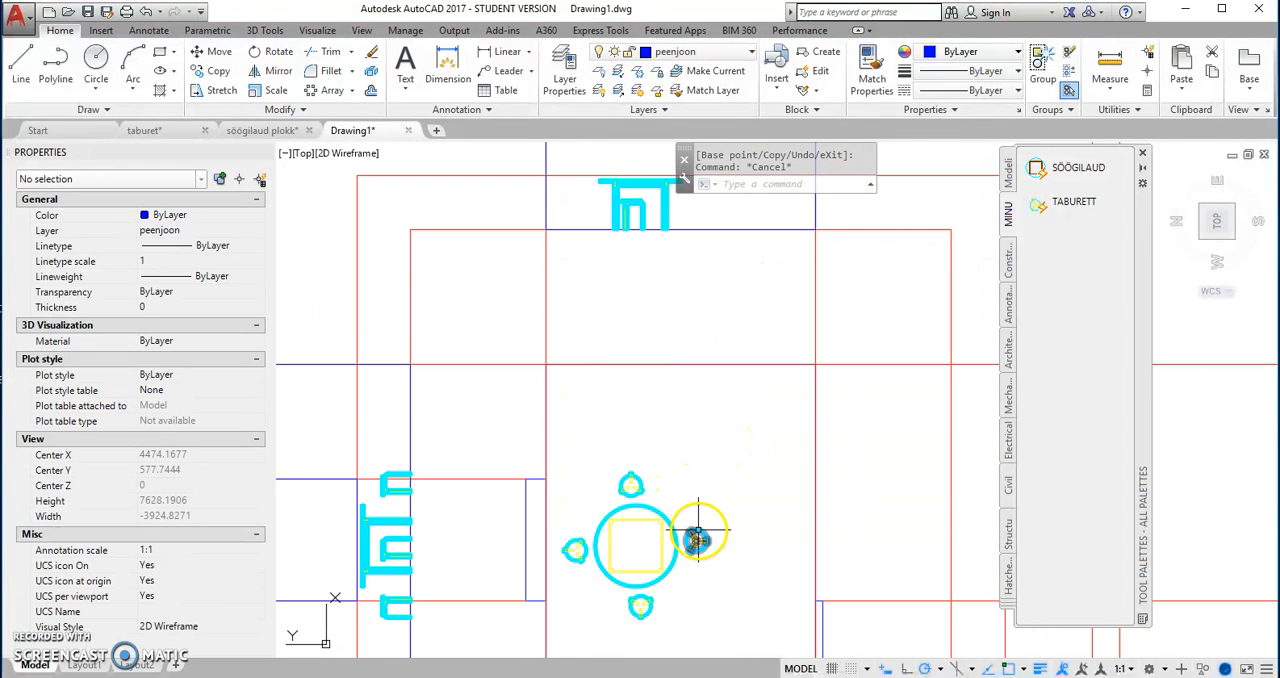
click(697, 538)
right_click(686, 492)
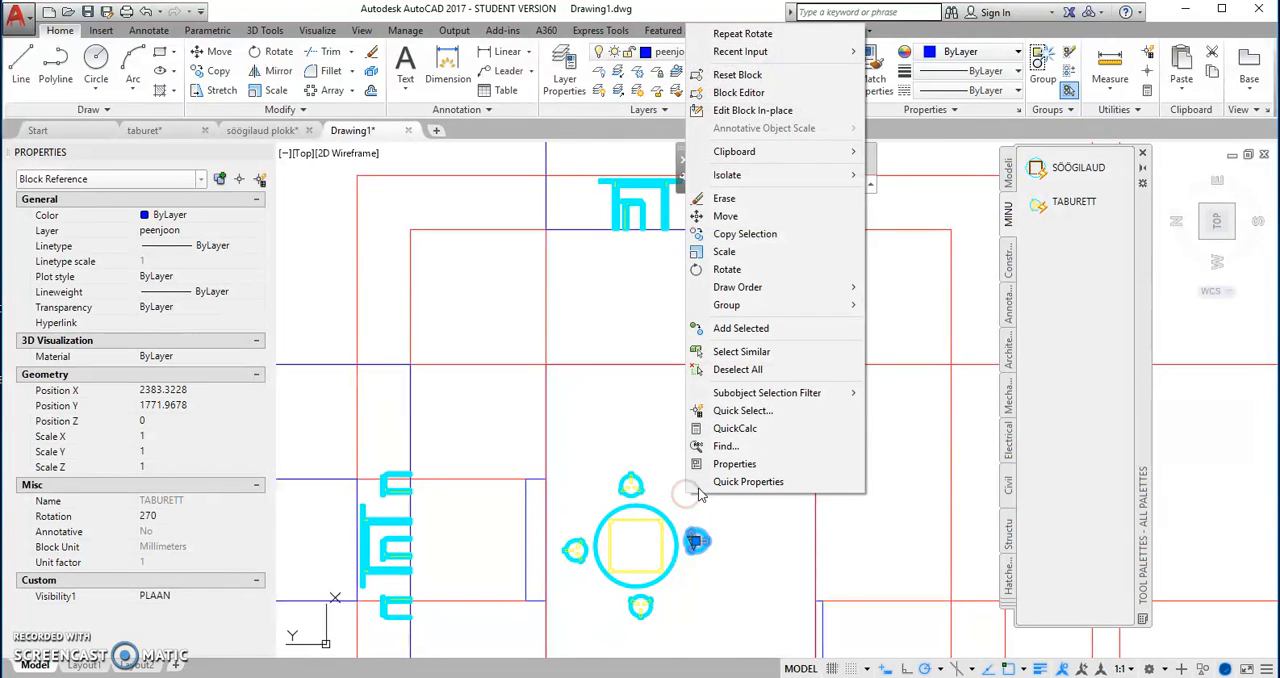
click(746, 233)
scroll(697, 535, up, 3)
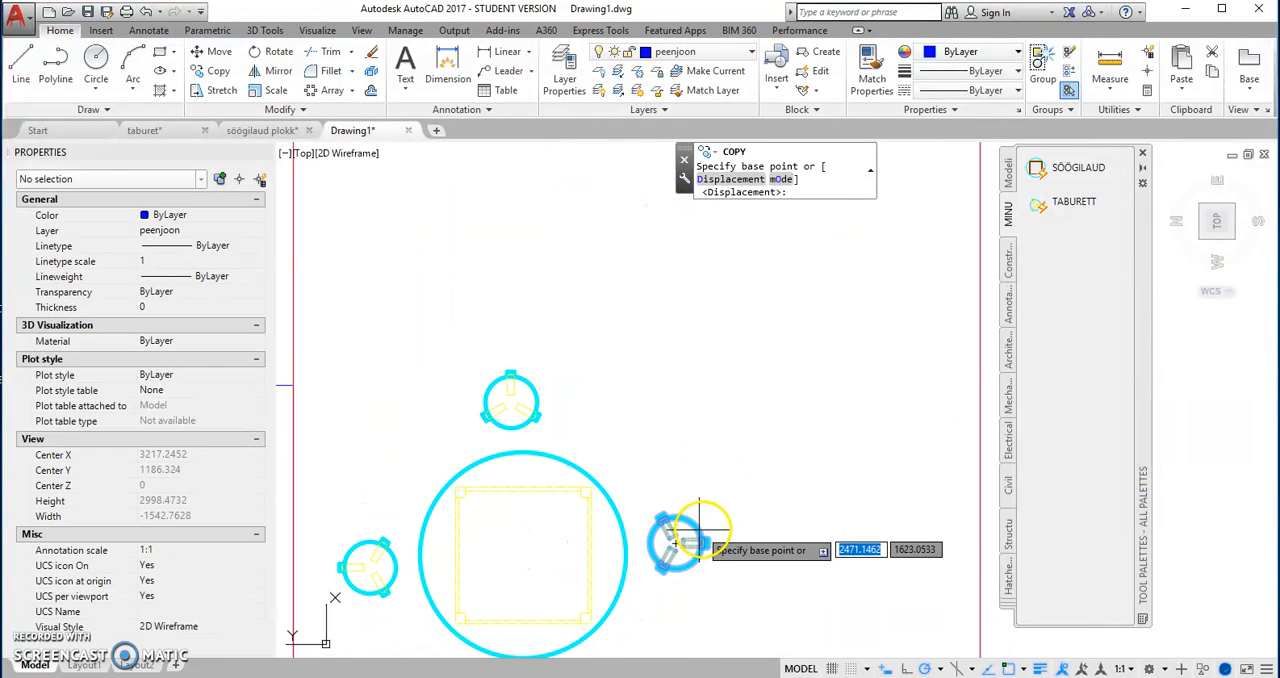
click(676, 536)
scroll(671, 530, down, 4)
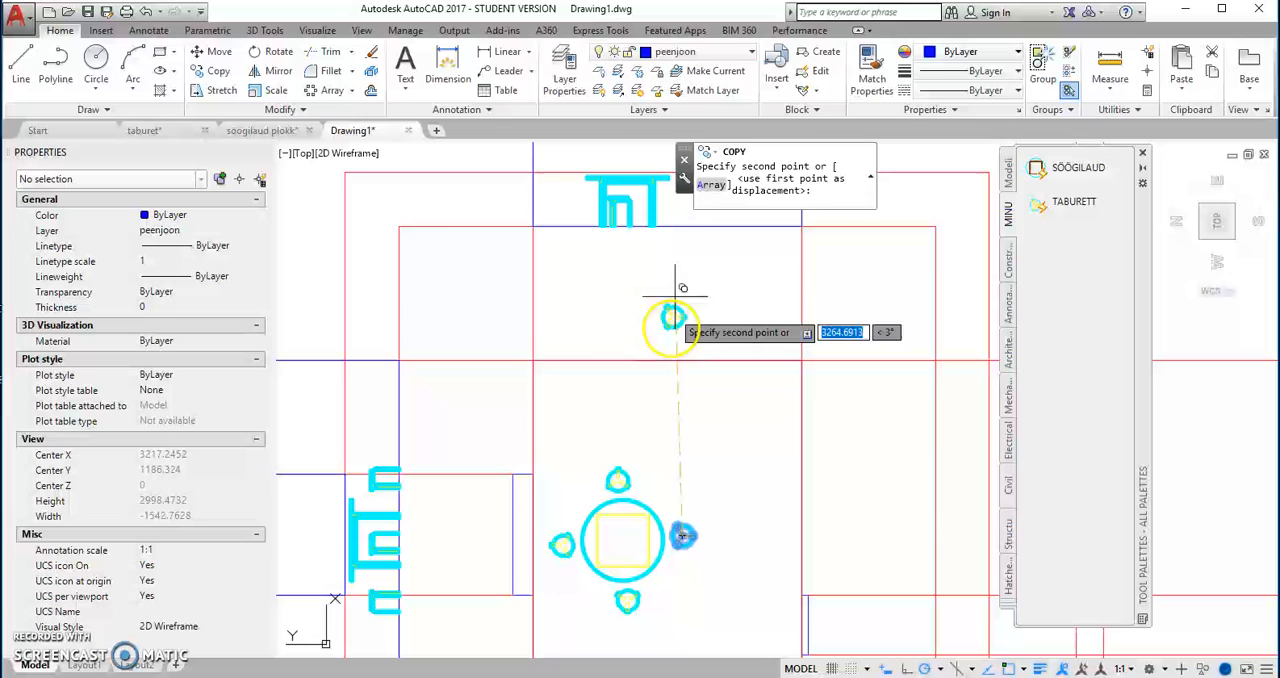
click(683, 227)
right_click(694, 255)
click(716, 266)
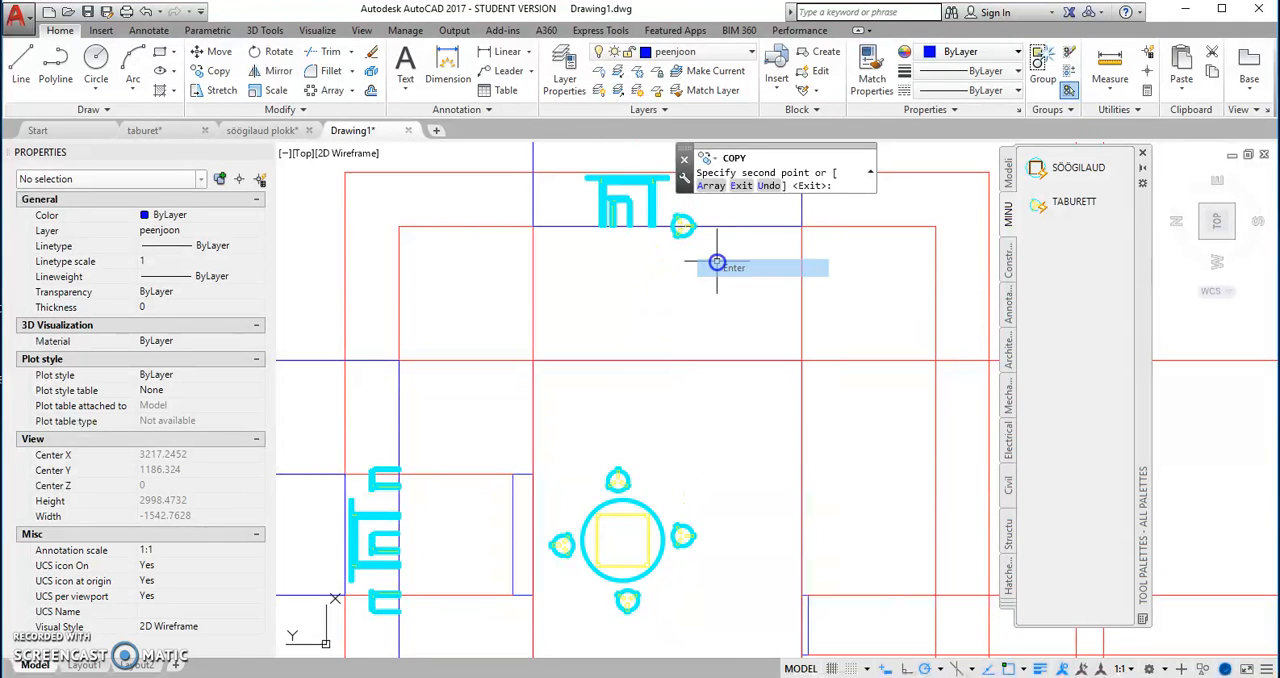
Step: Switch the stool copied beside the table view to the VAADE visibility state
click(683, 225)
scroll(686, 232, up, 4)
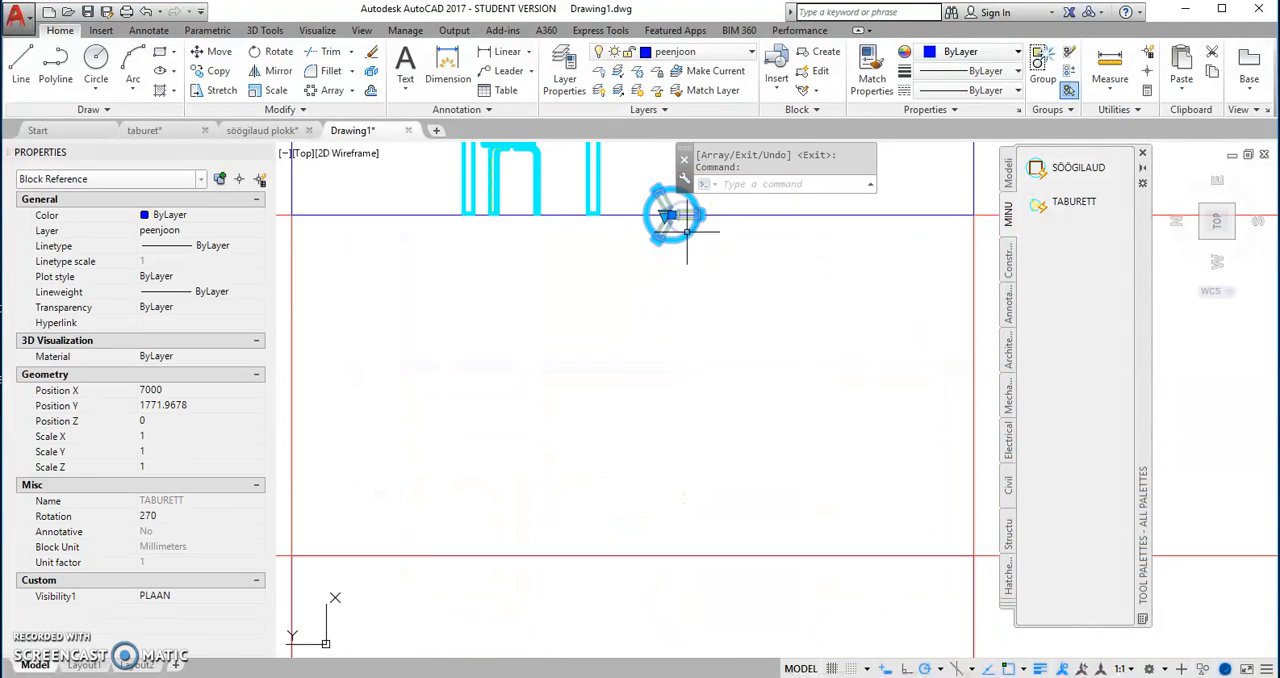
click(702, 246)
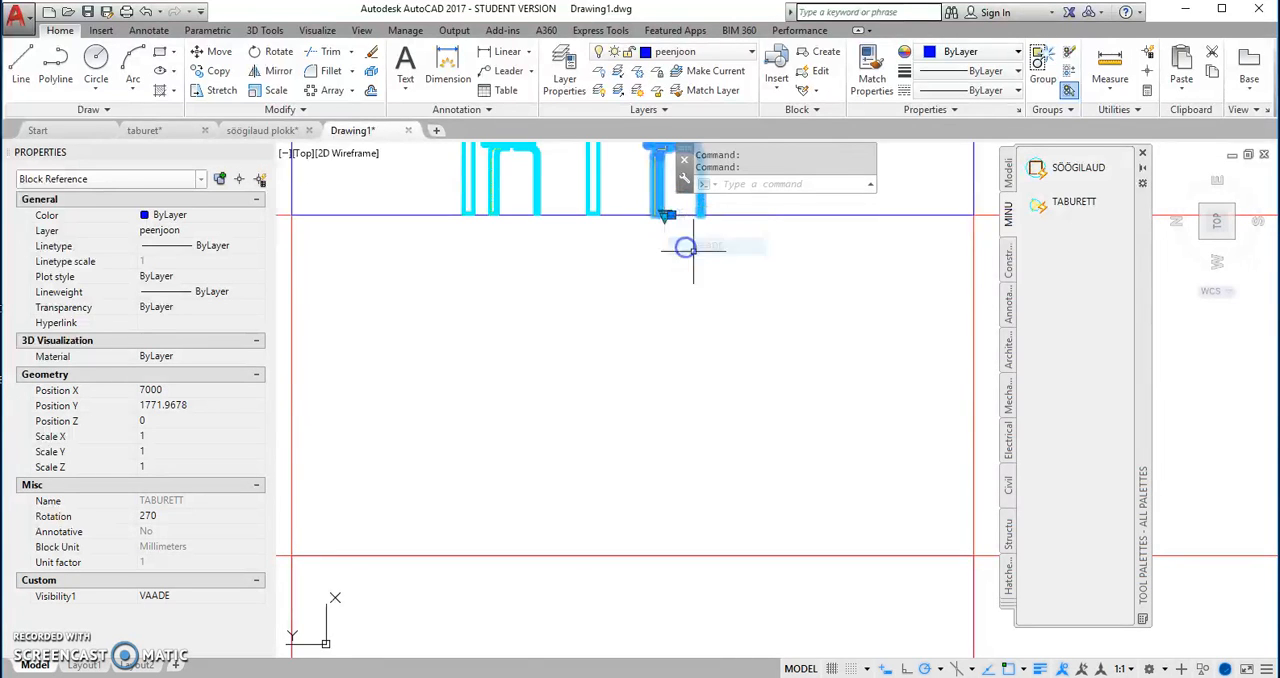
Step: Mirror the outer stool view across the vertical centre line through the tabletop's midpoint in the east wall view, keeping the source stool
scroll(672, 295, down, 4)
right_click(643, 299)
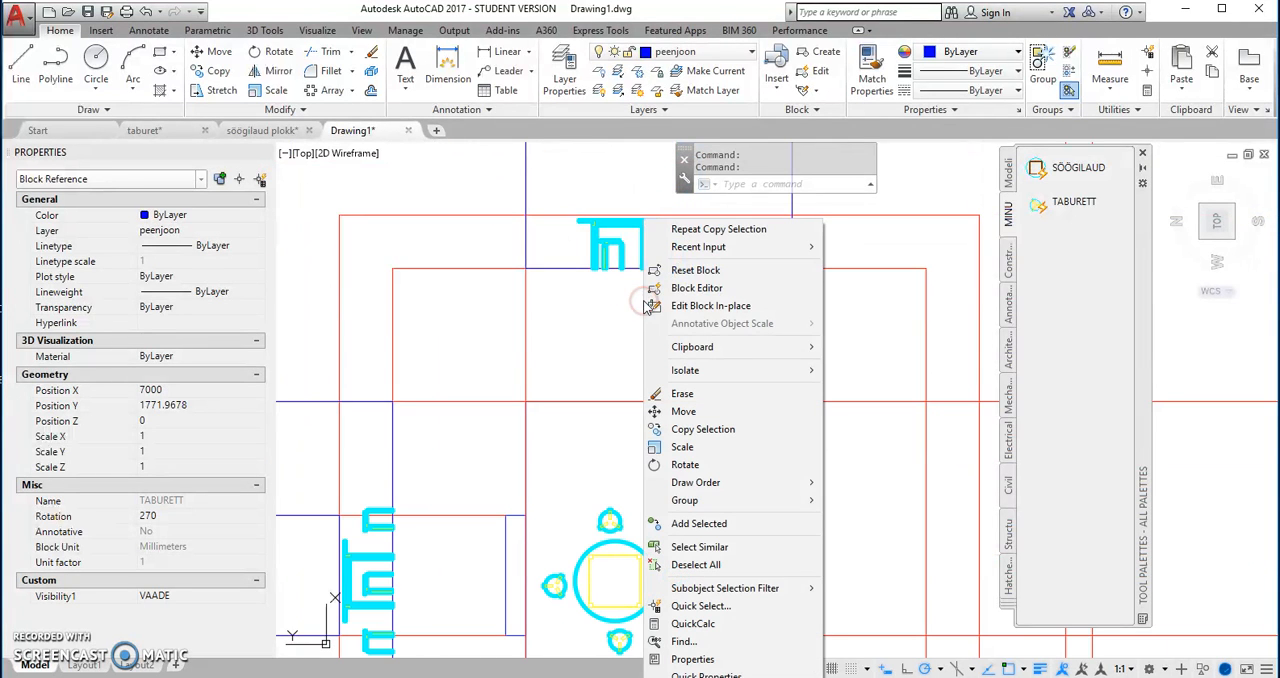
mouse_move(733, 255)
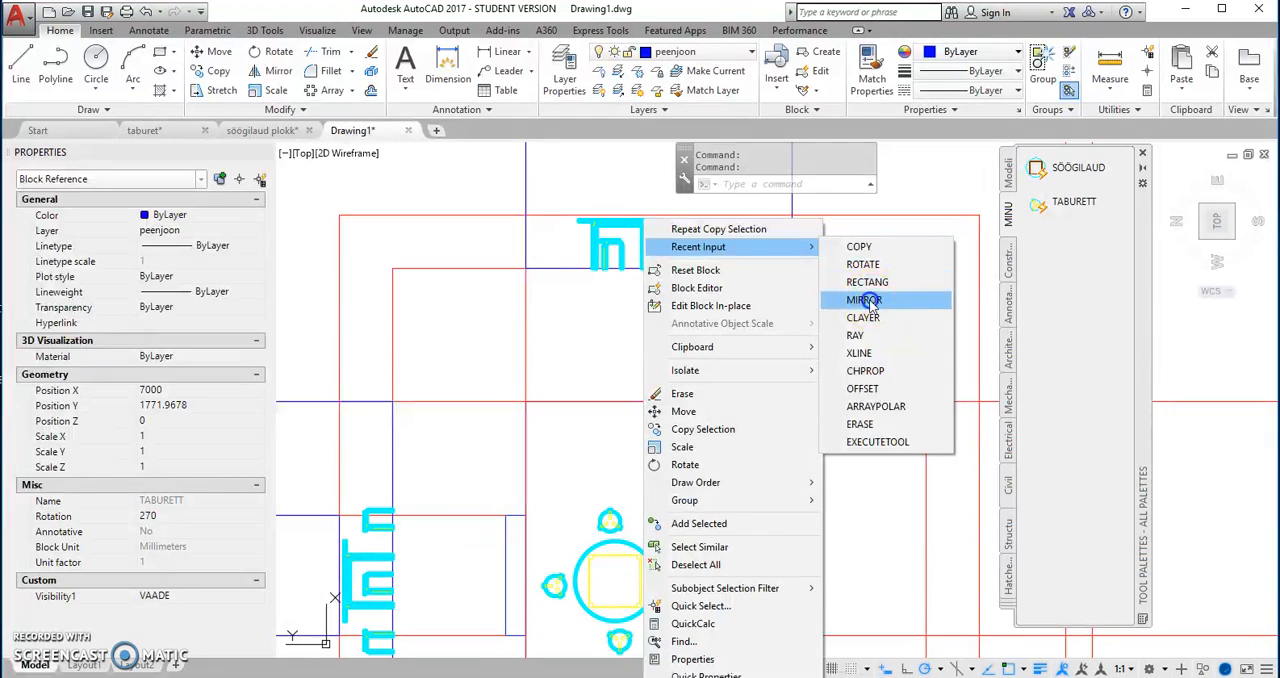
click(880, 299)
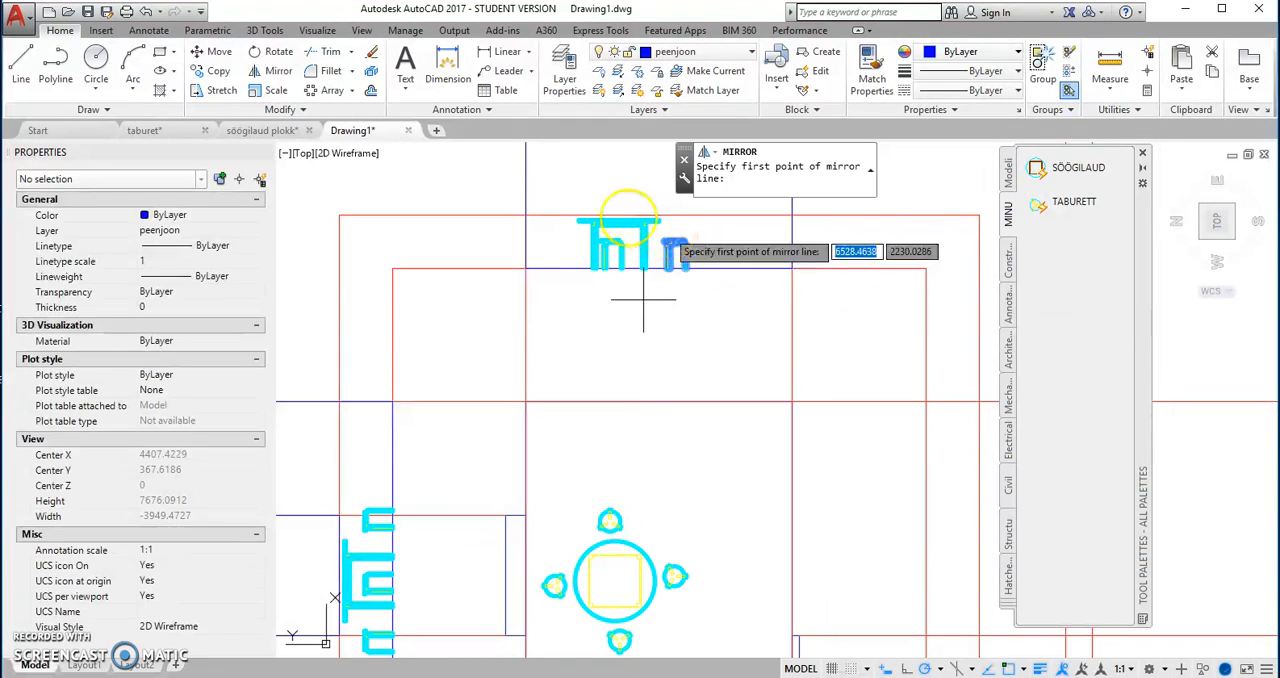
click(618, 220)
click(621, 185)
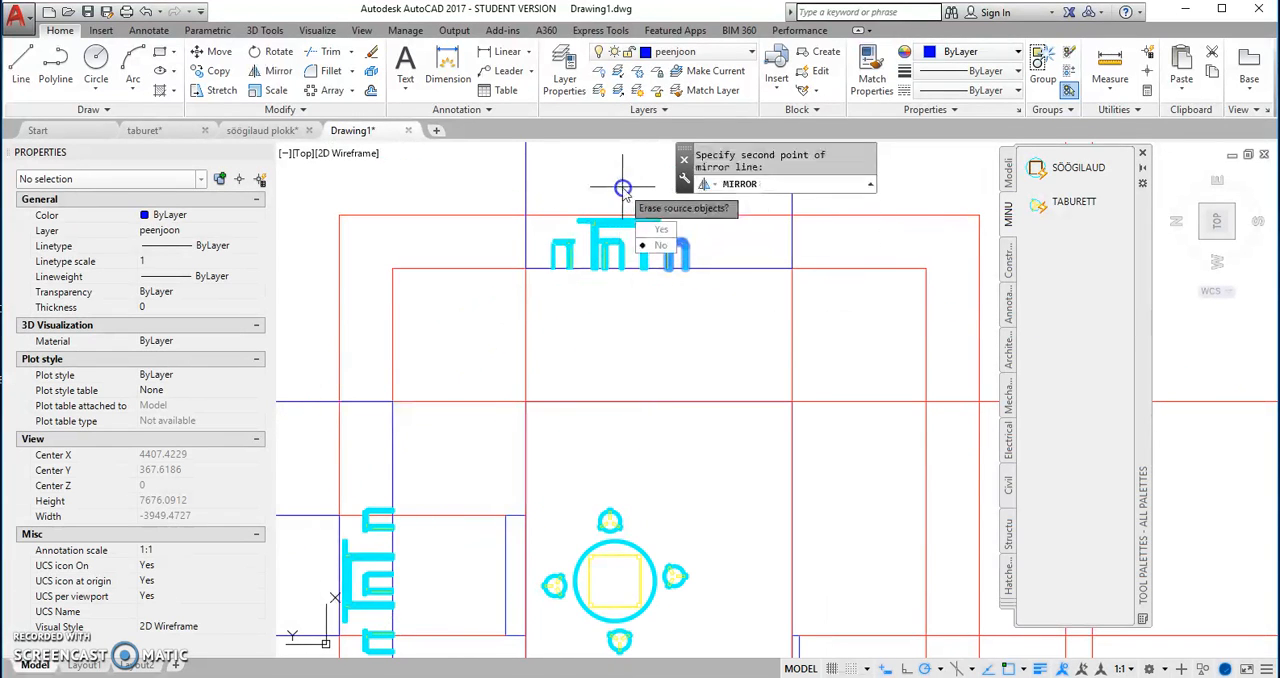
click(662, 250)
scroll(574, 484, down, 3)
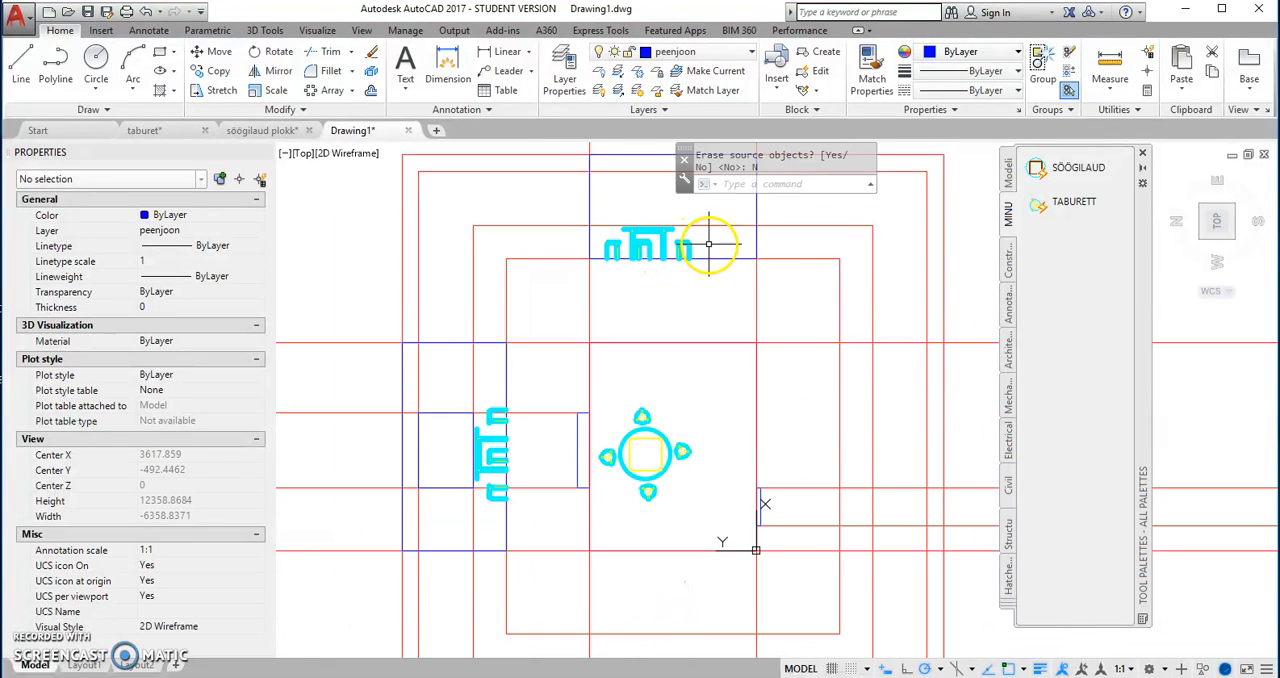